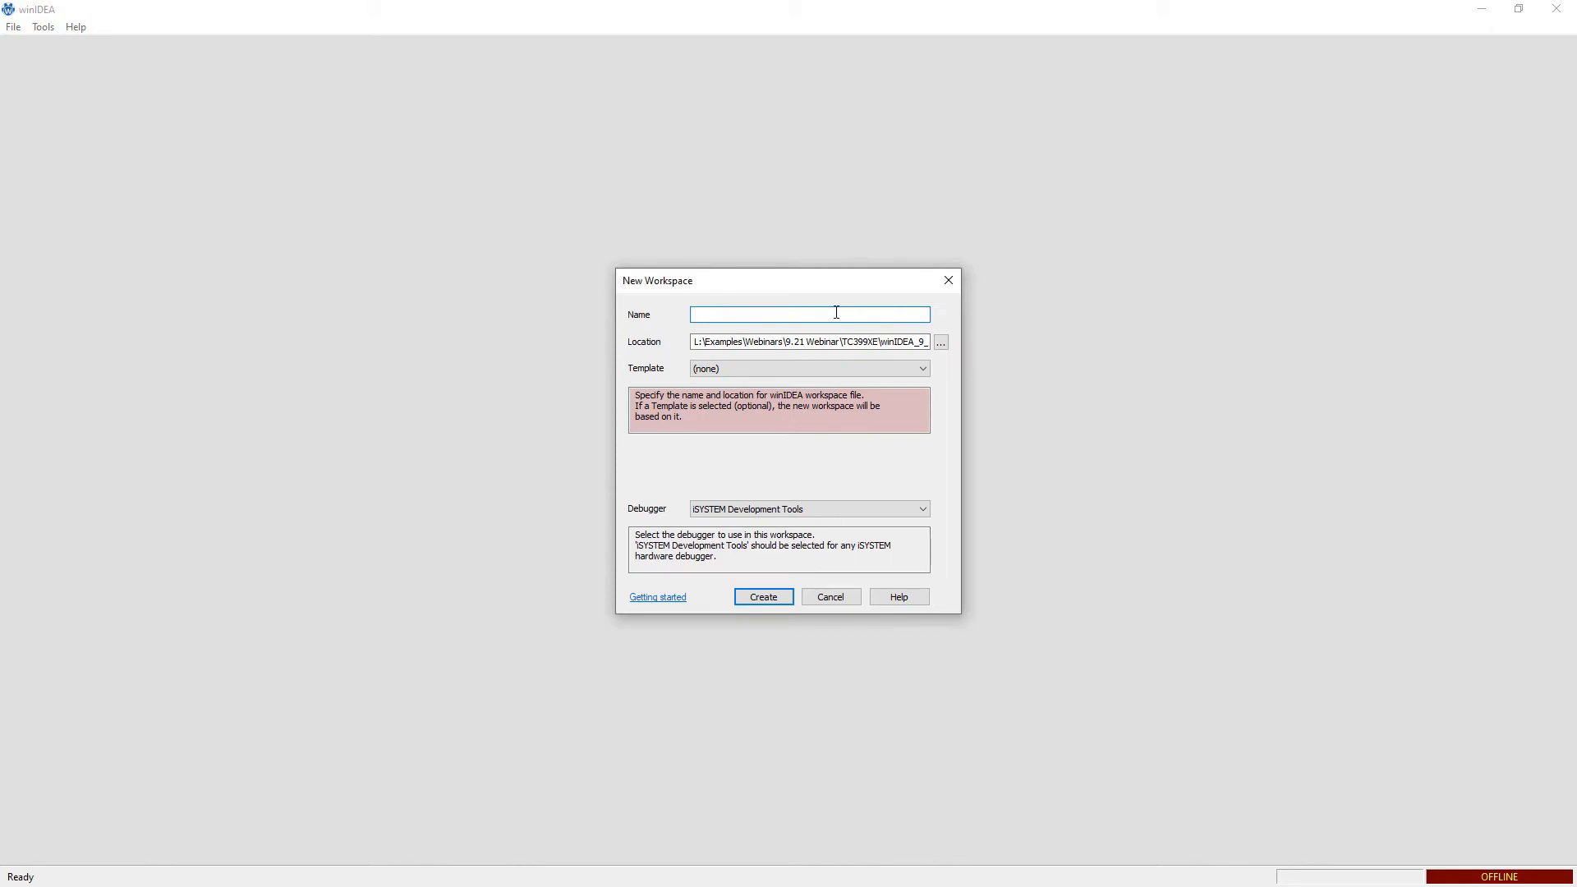
Create a workspace named TC399_SMP and select the USB-connected iC5700 BlueBox as its debug hardware.
type("TC399_SMP")
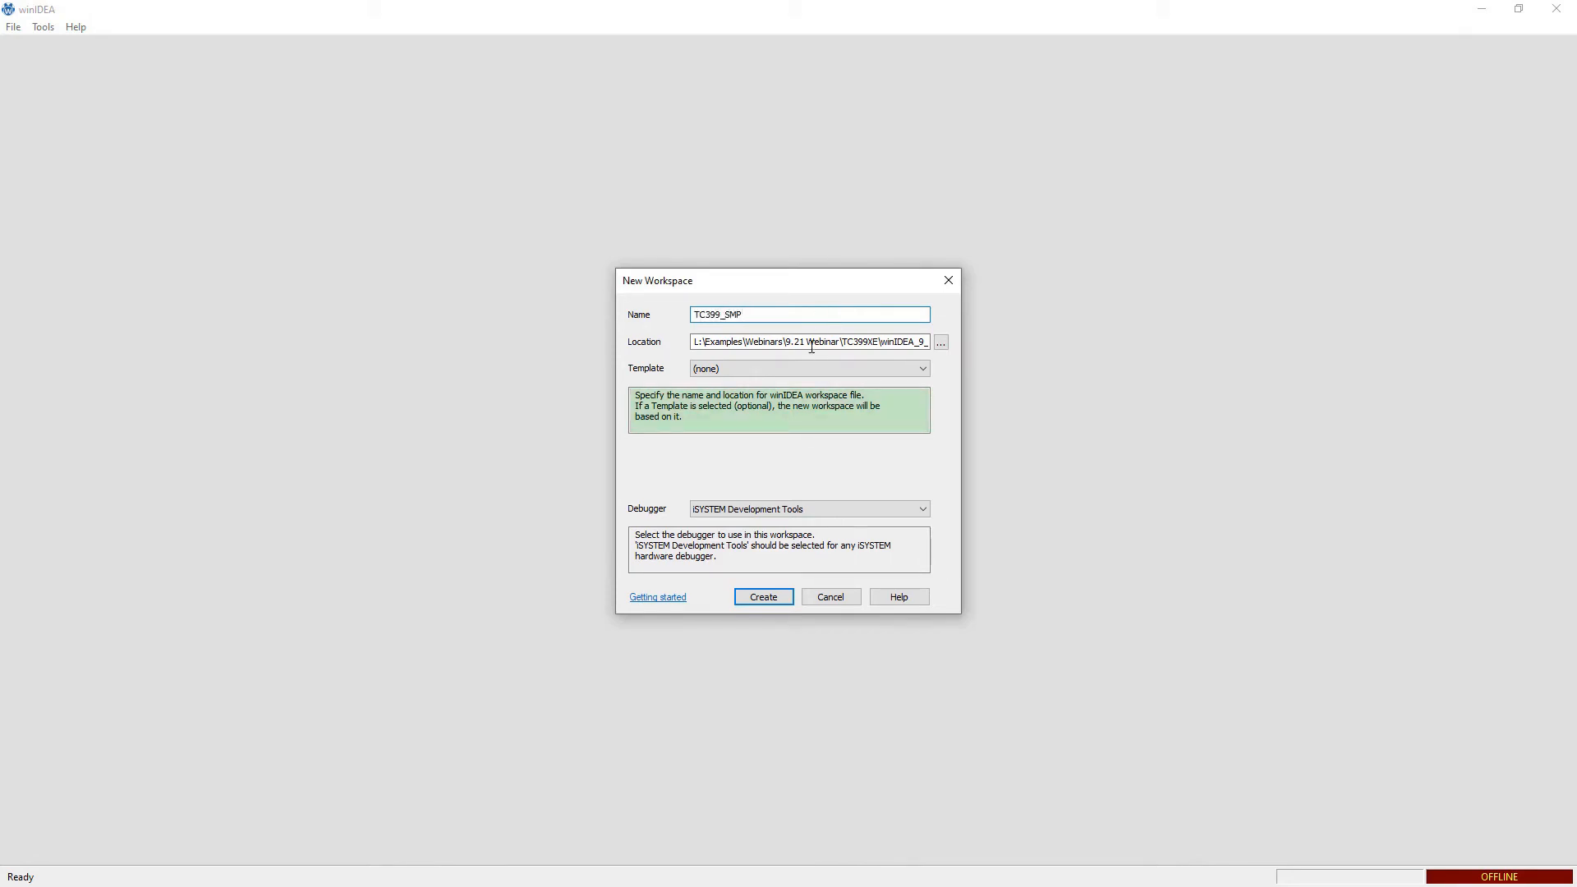
left_click(771, 597)
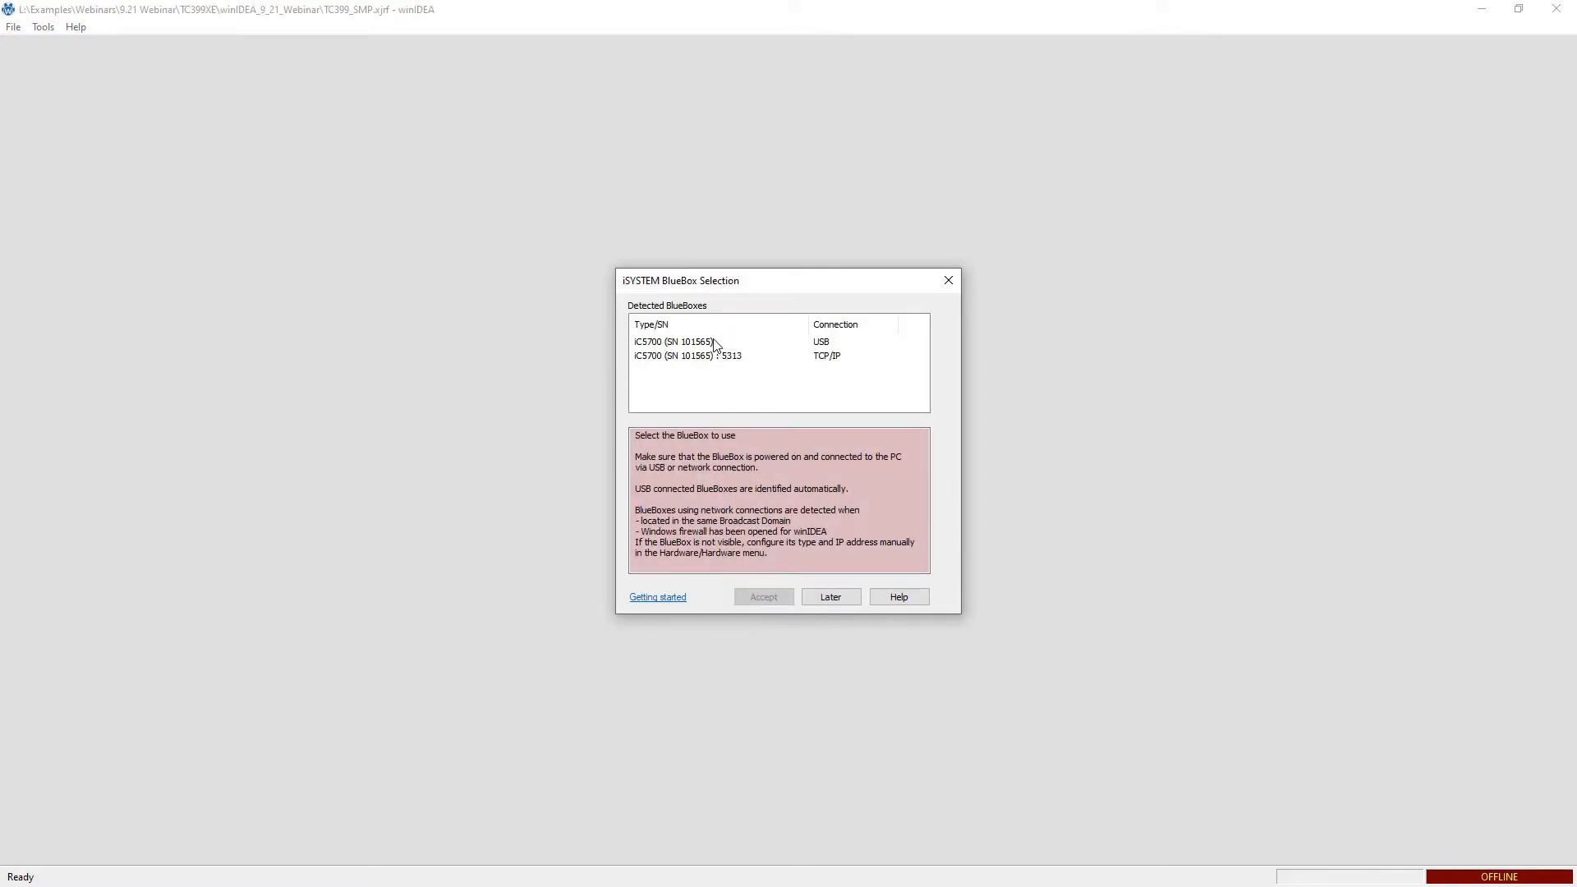
left_click(712, 341)
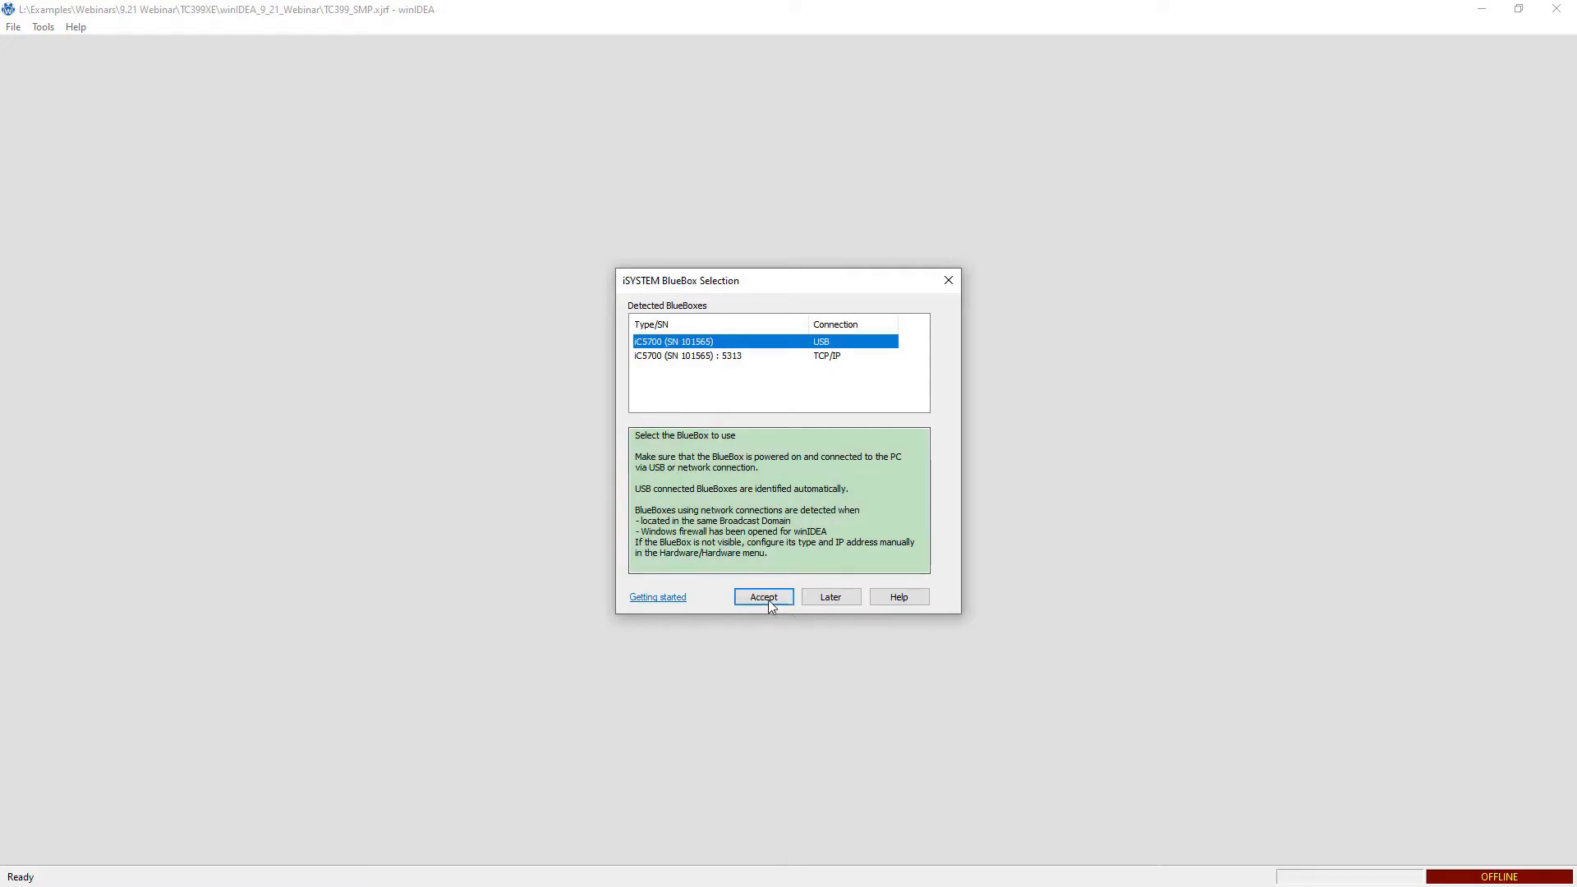
left_click(764, 598)
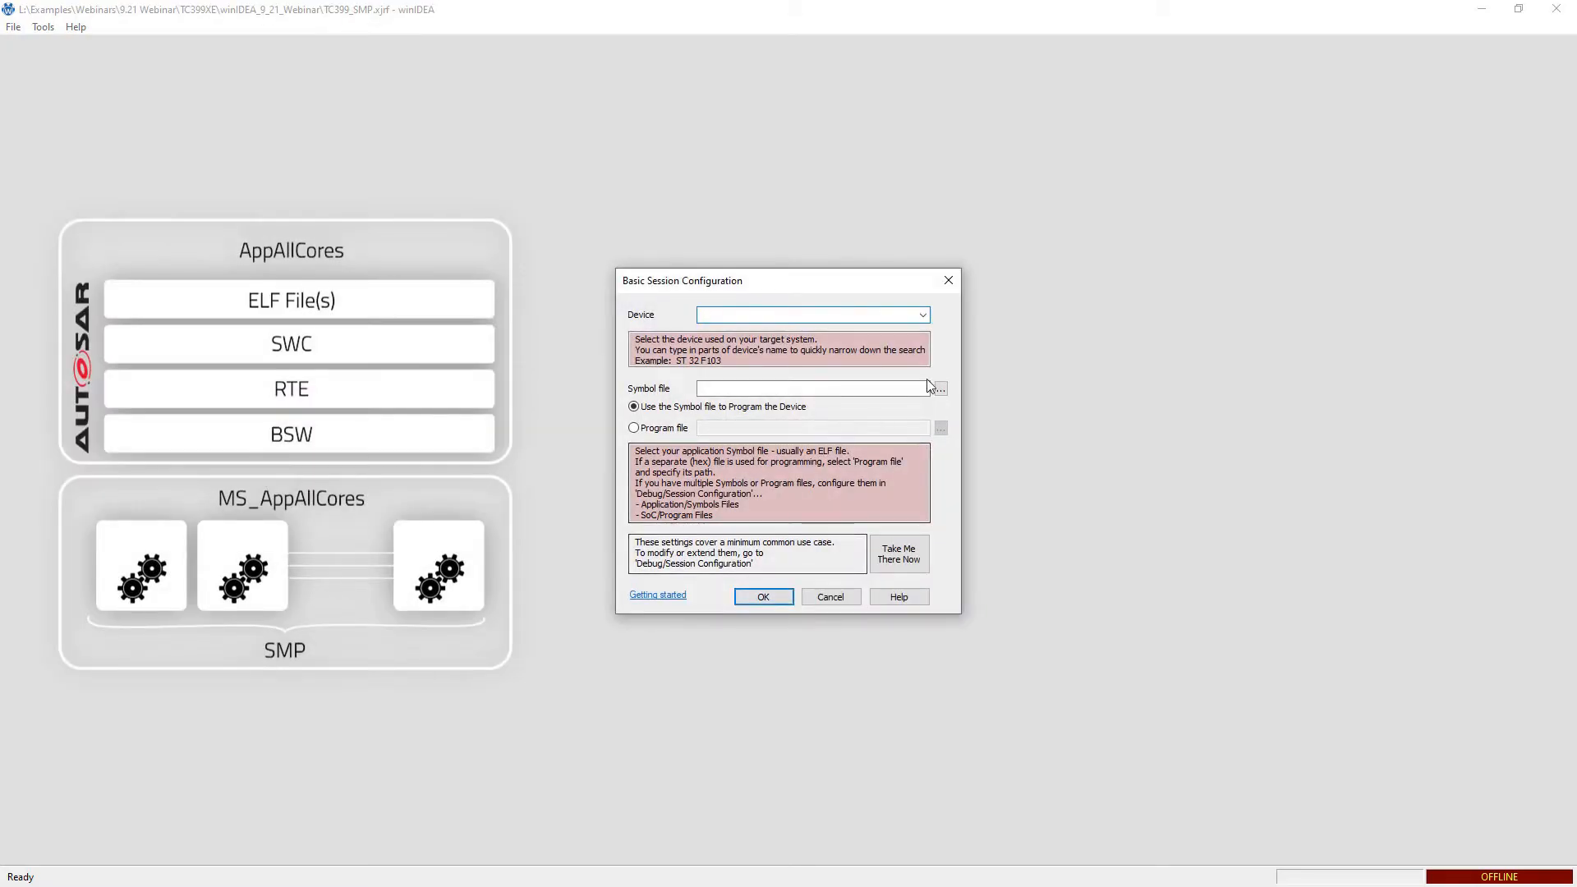
Set the target device to TC399XE in the basic session configuration.
left_click(921, 315)
type("T")
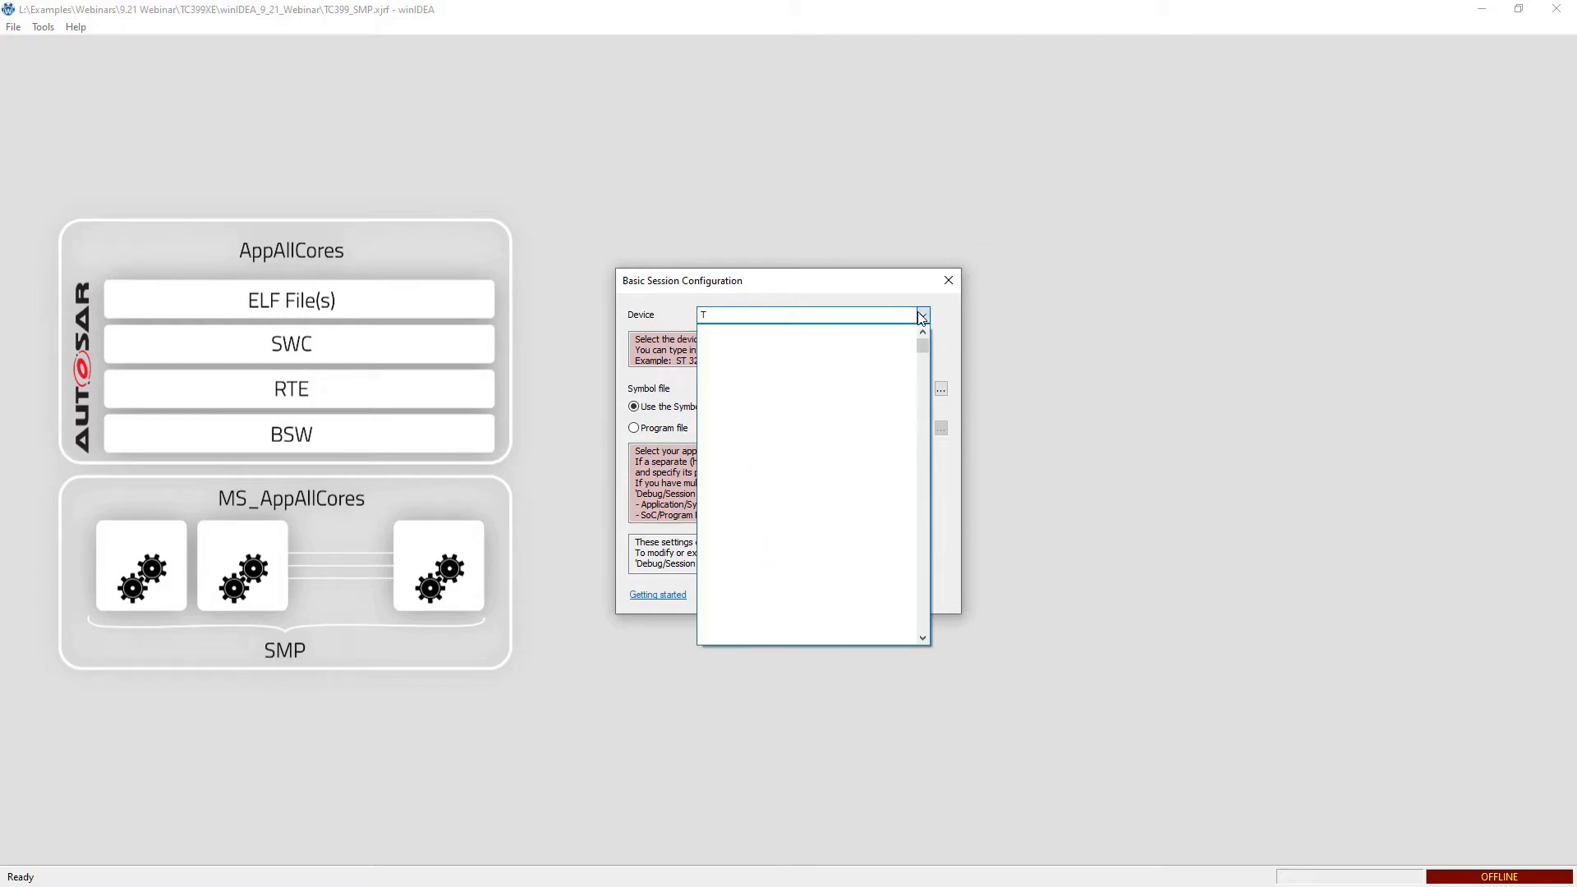
type("C399")
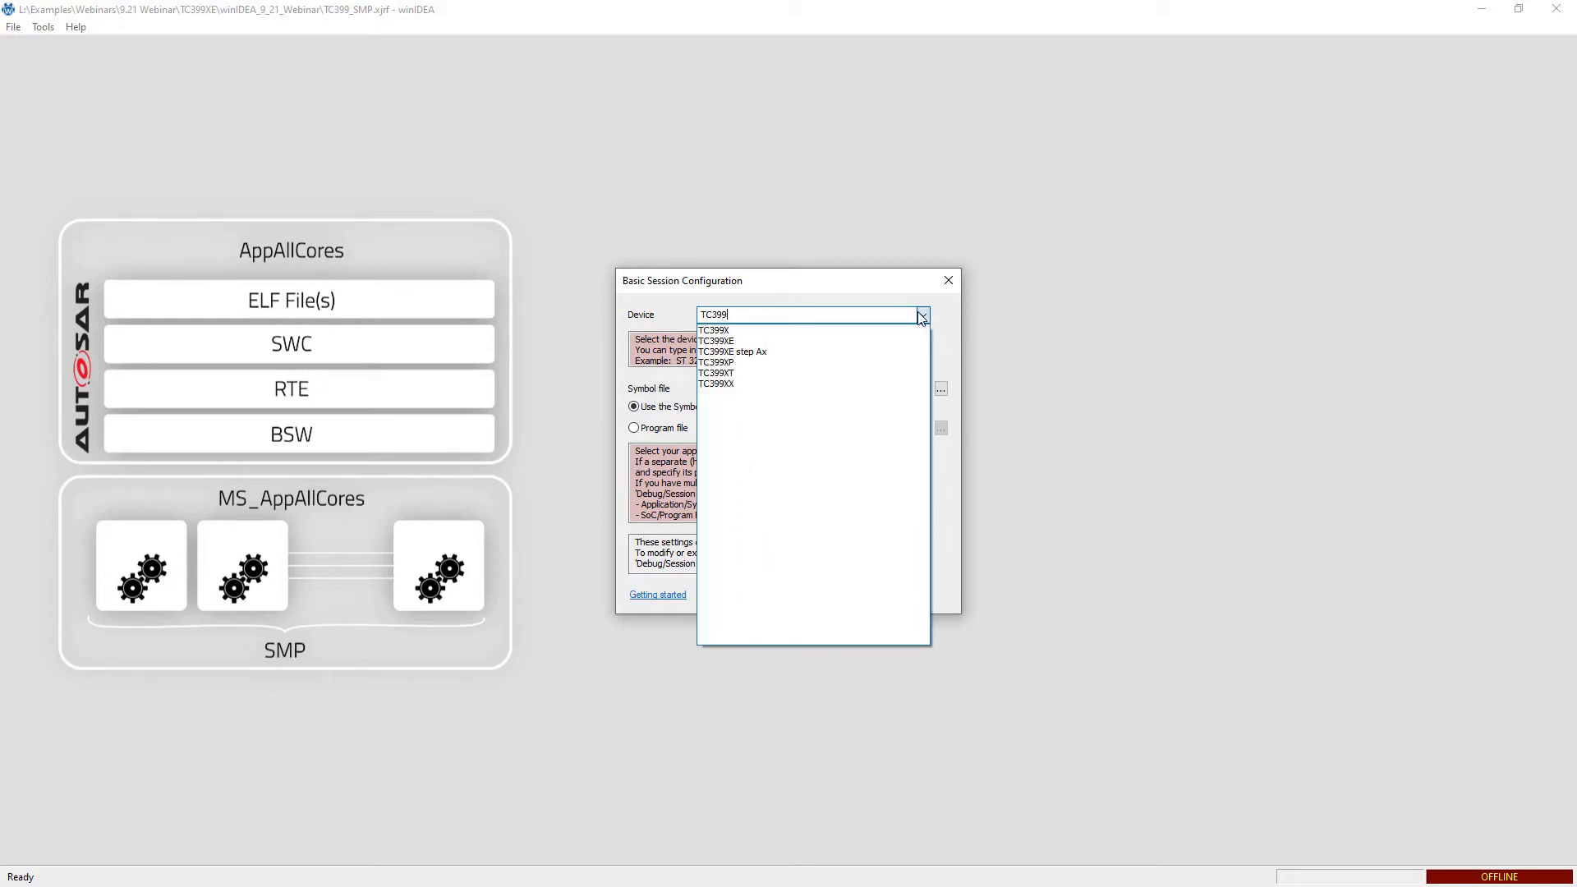
left_click(731, 341)
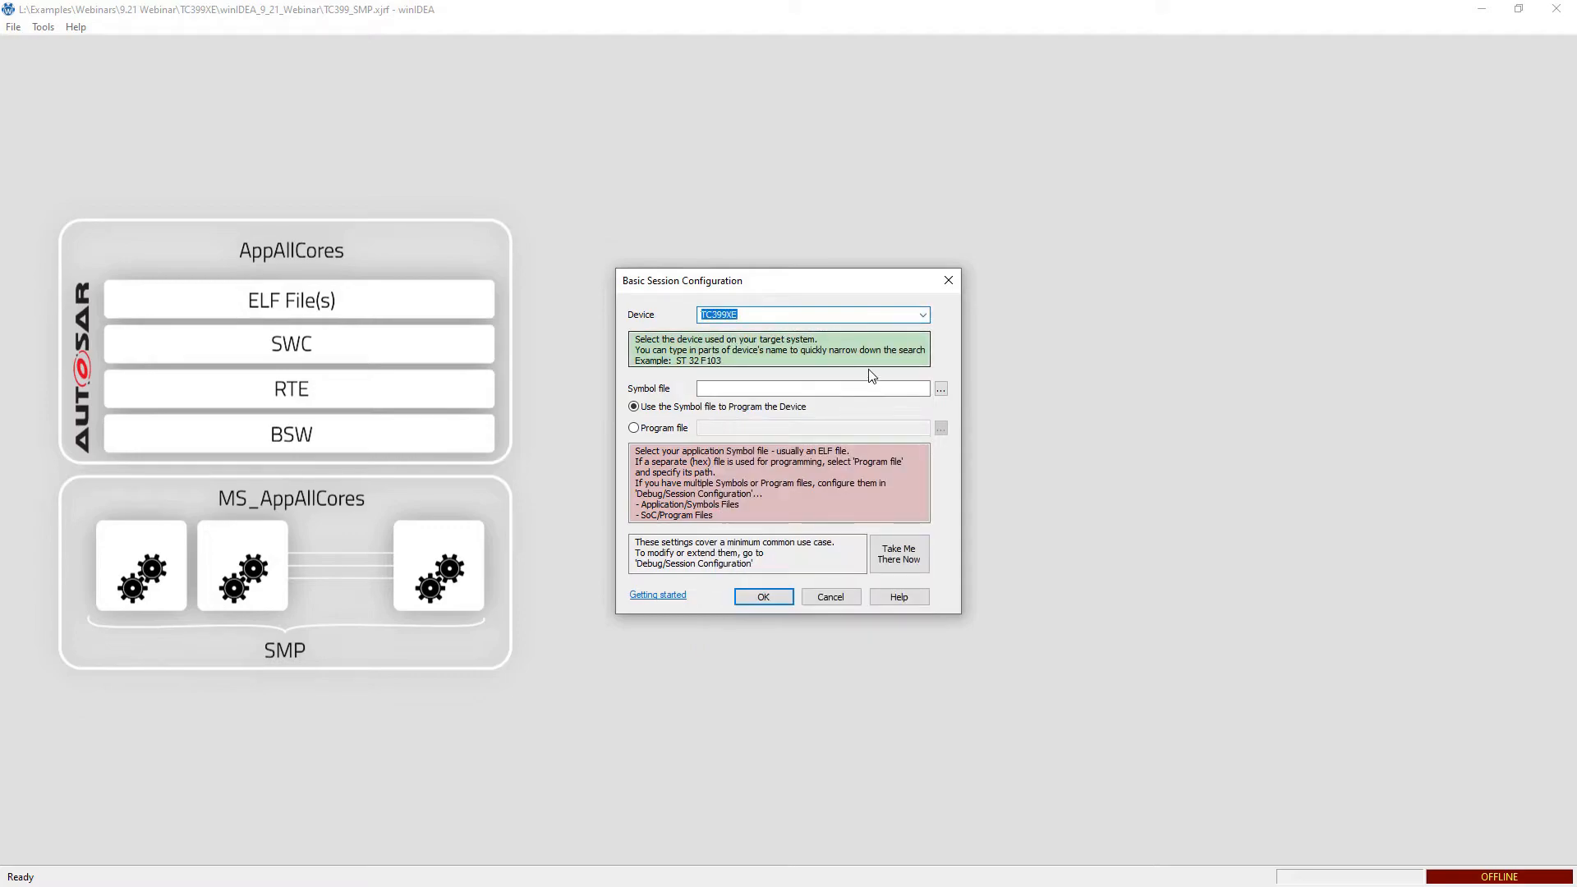
Select TestSuit.elf from the TC399XE\Appl folder as the application's symbol file.
left_click(942, 391)
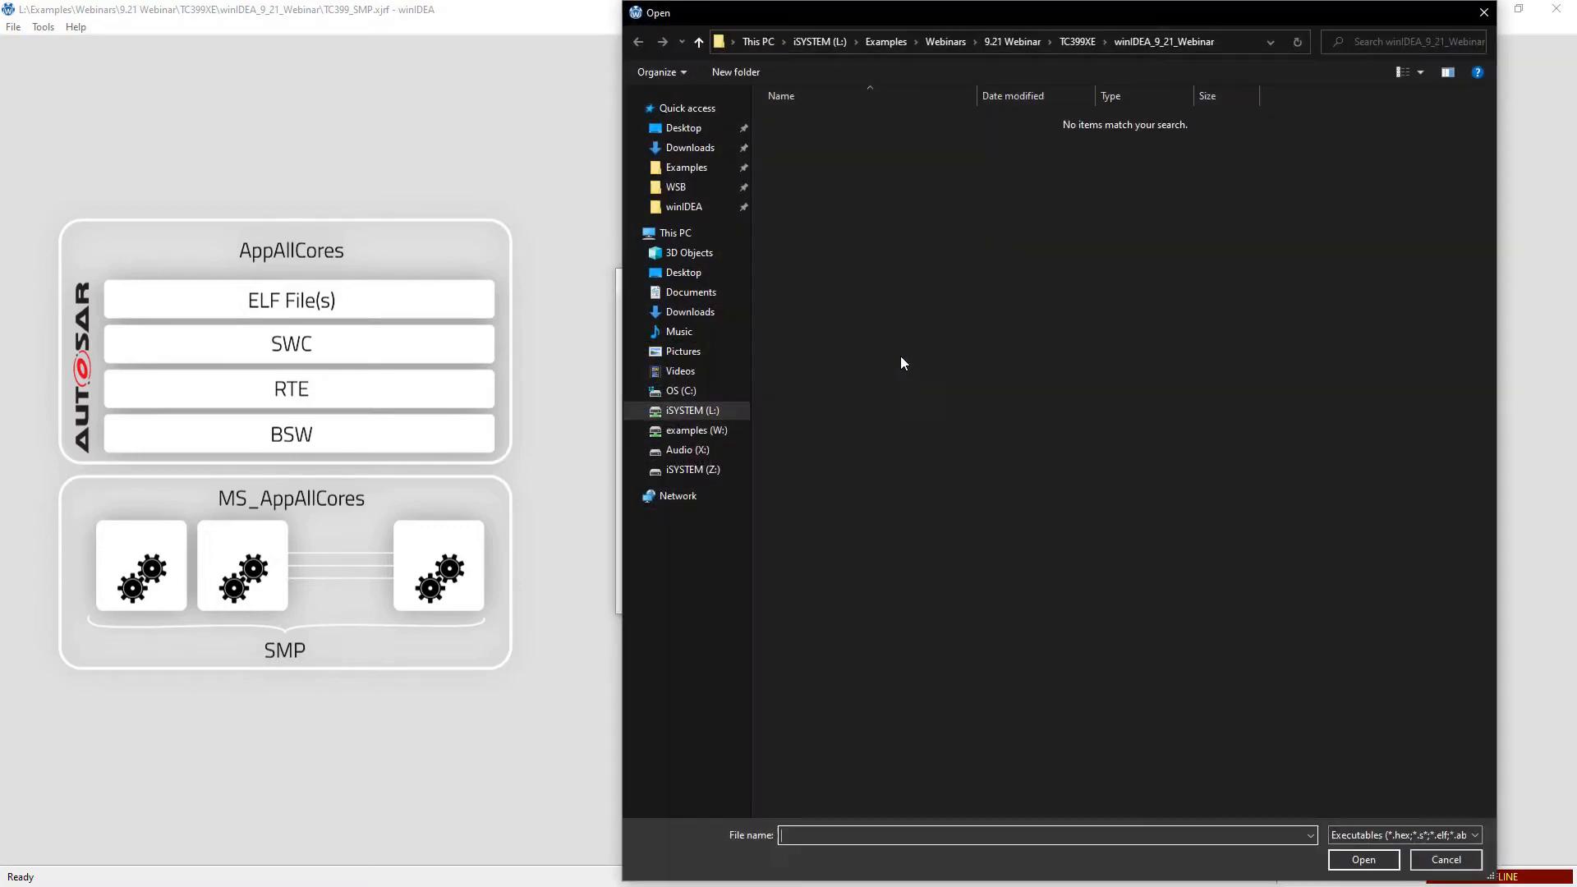
left_click(1082, 41)
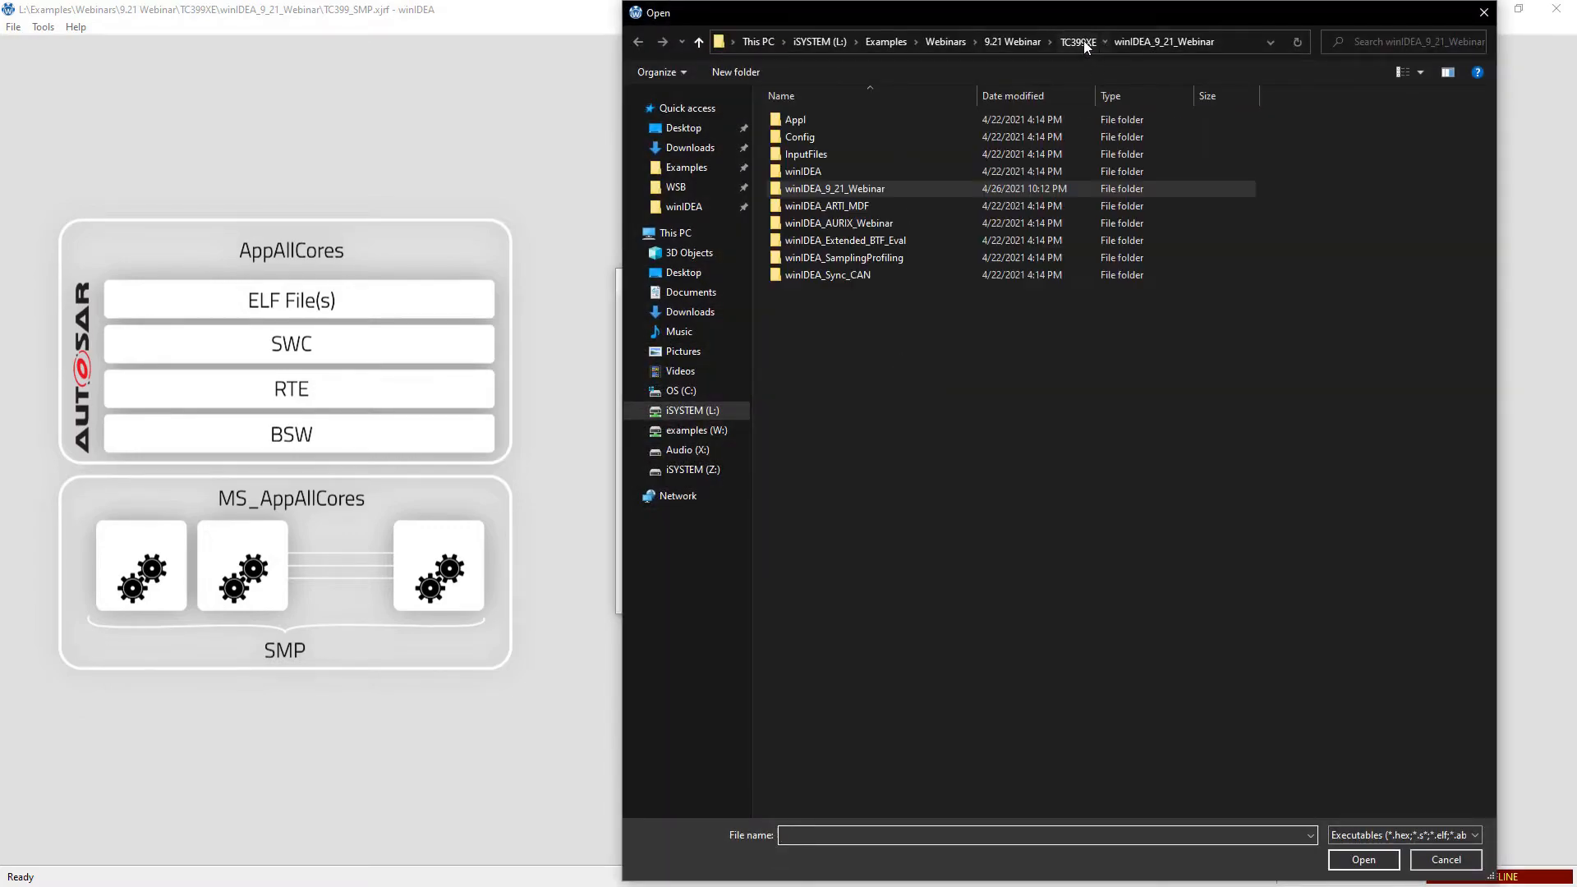
double_click(781, 120)
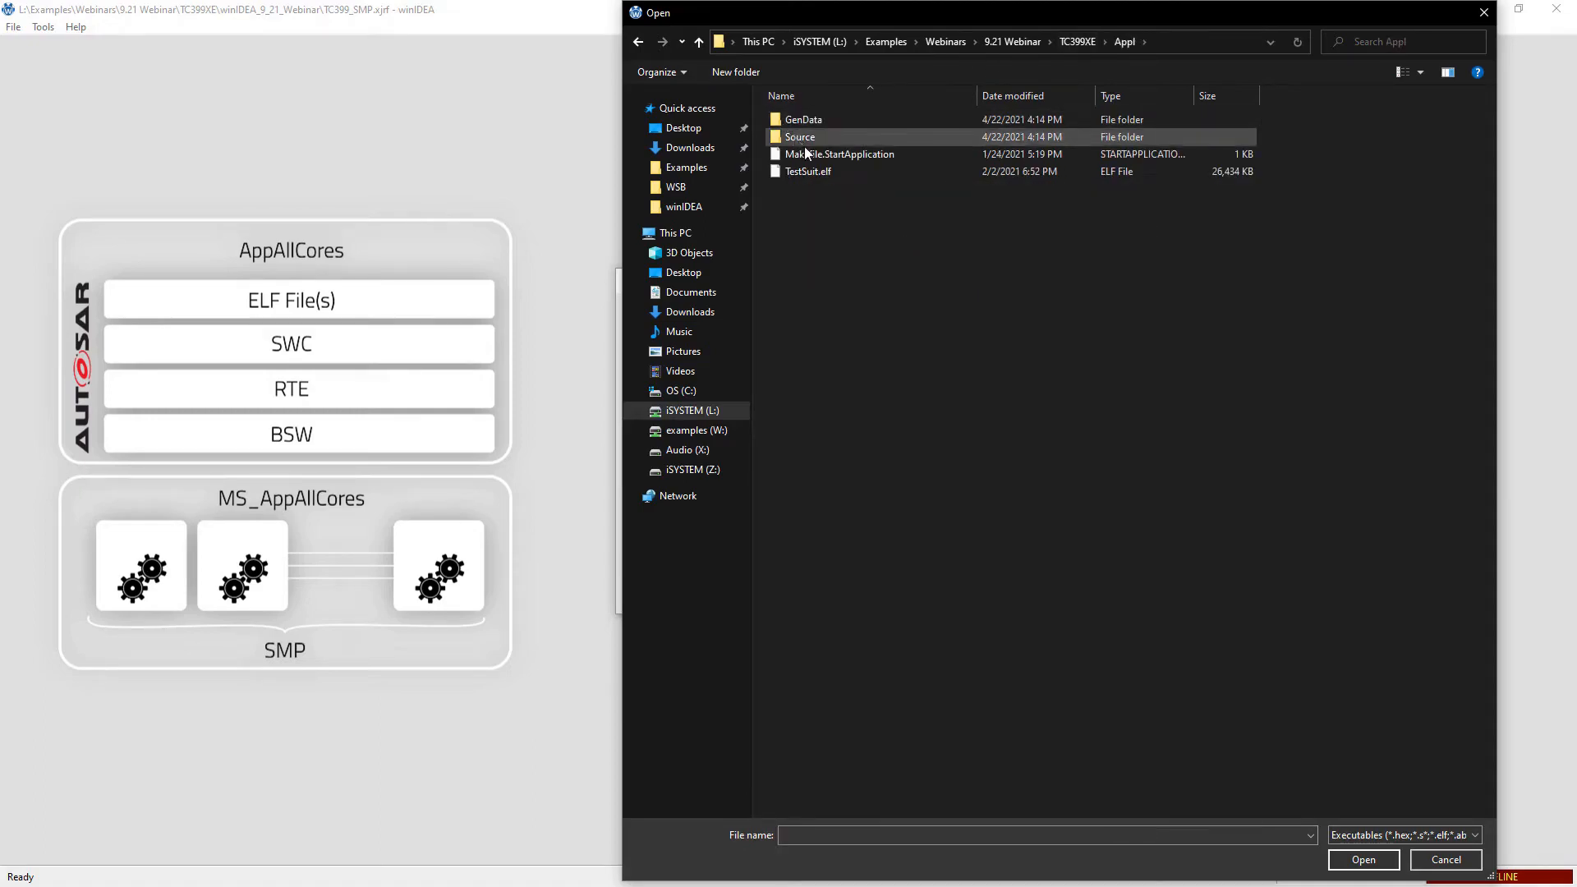
left_click(813, 171)
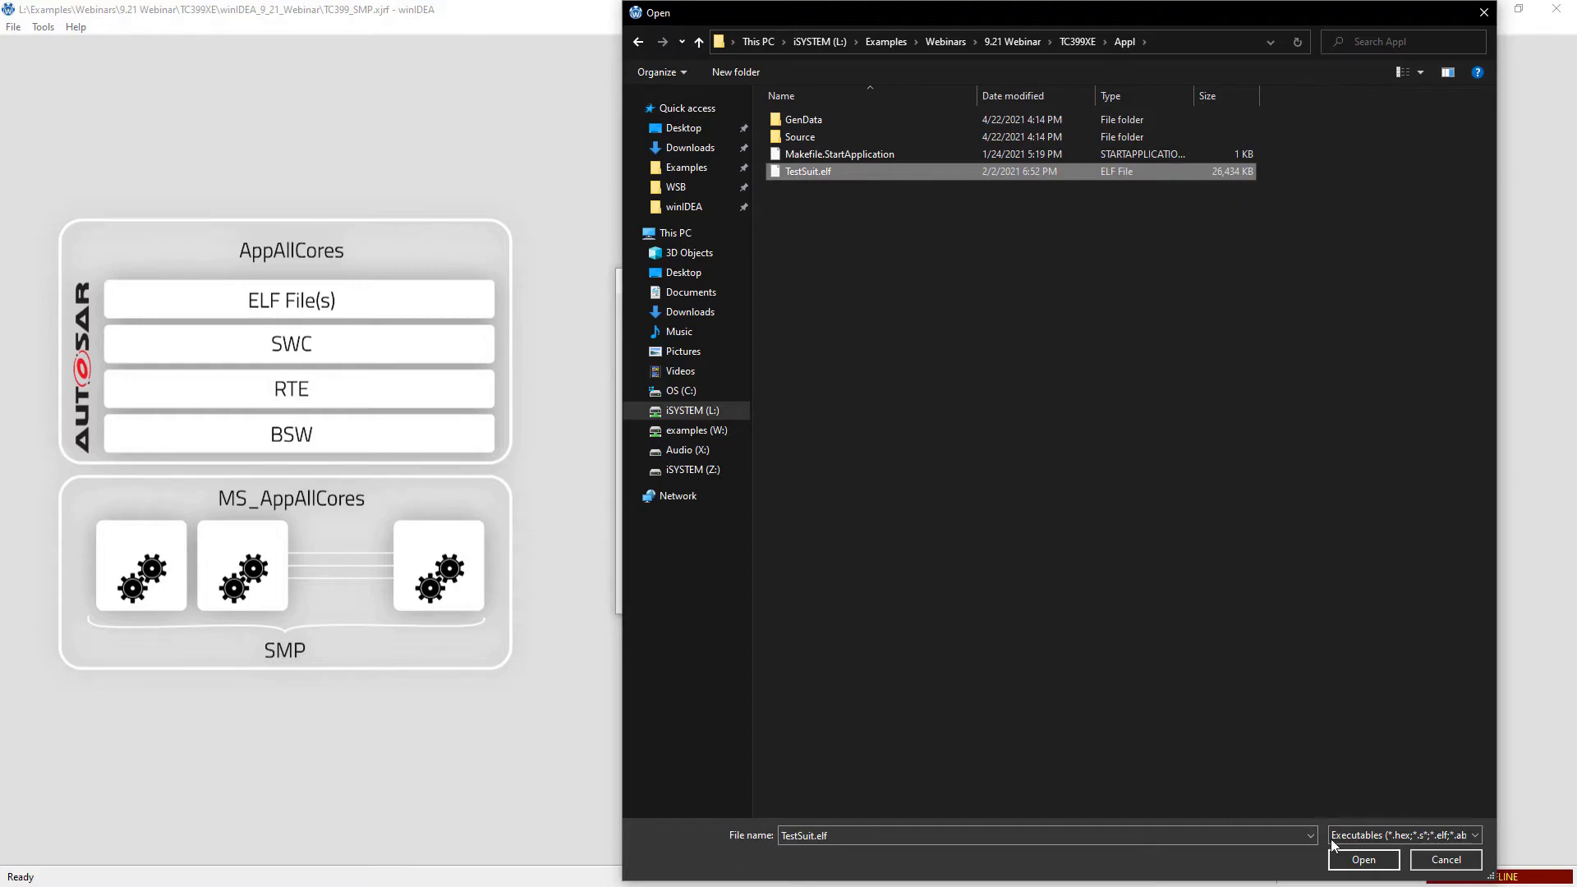
left_click(1347, 858)
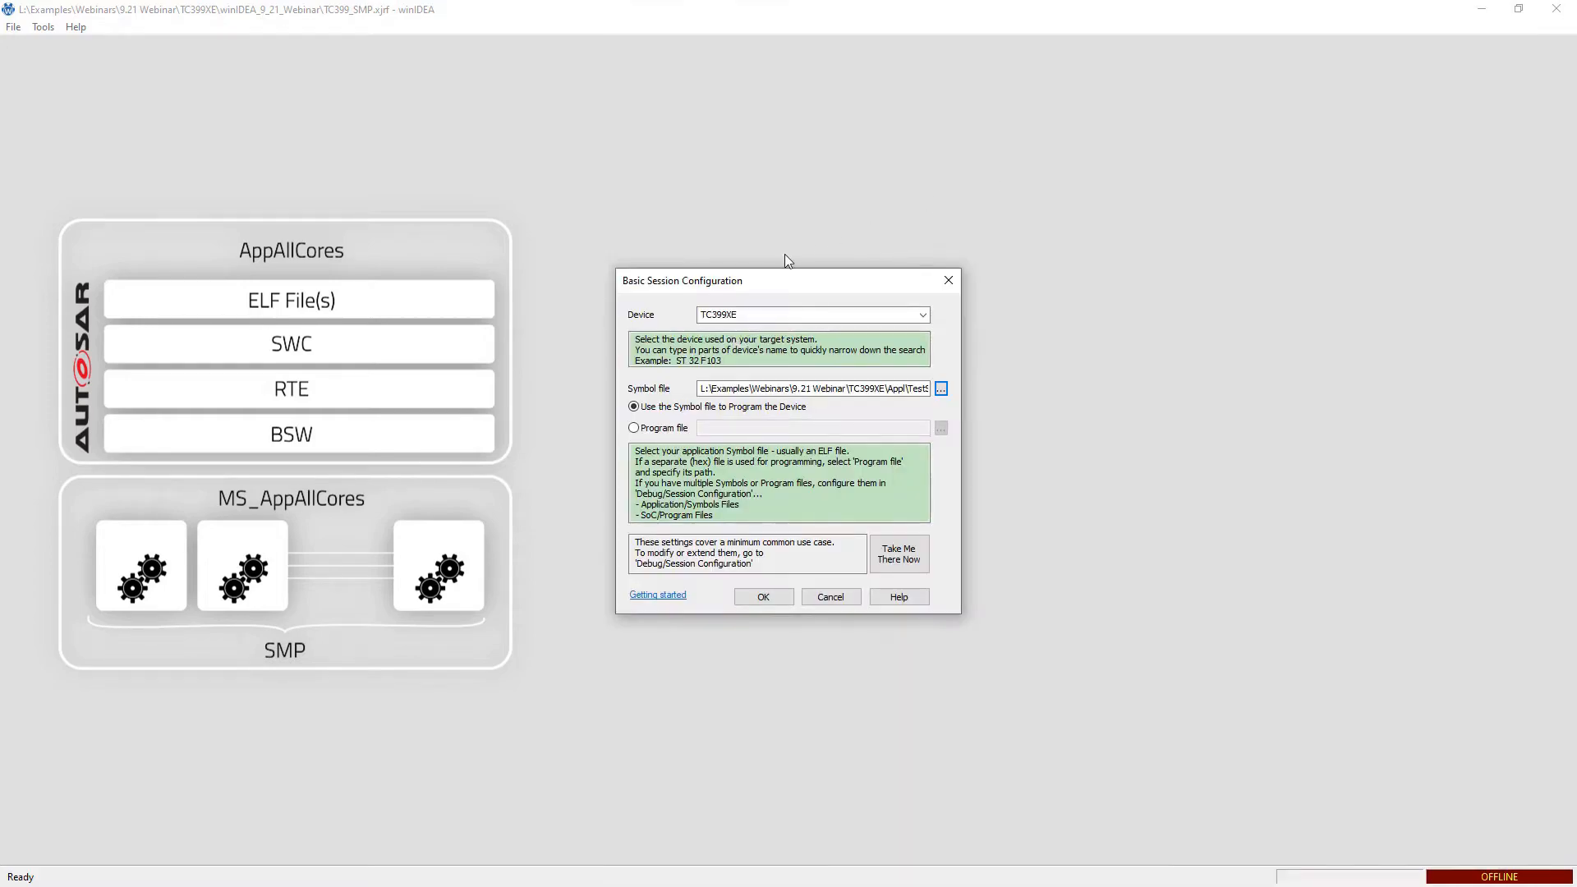
Rename the application to AppAllCores in the full session configuration and check its symbol files.
left_click(898, 558)
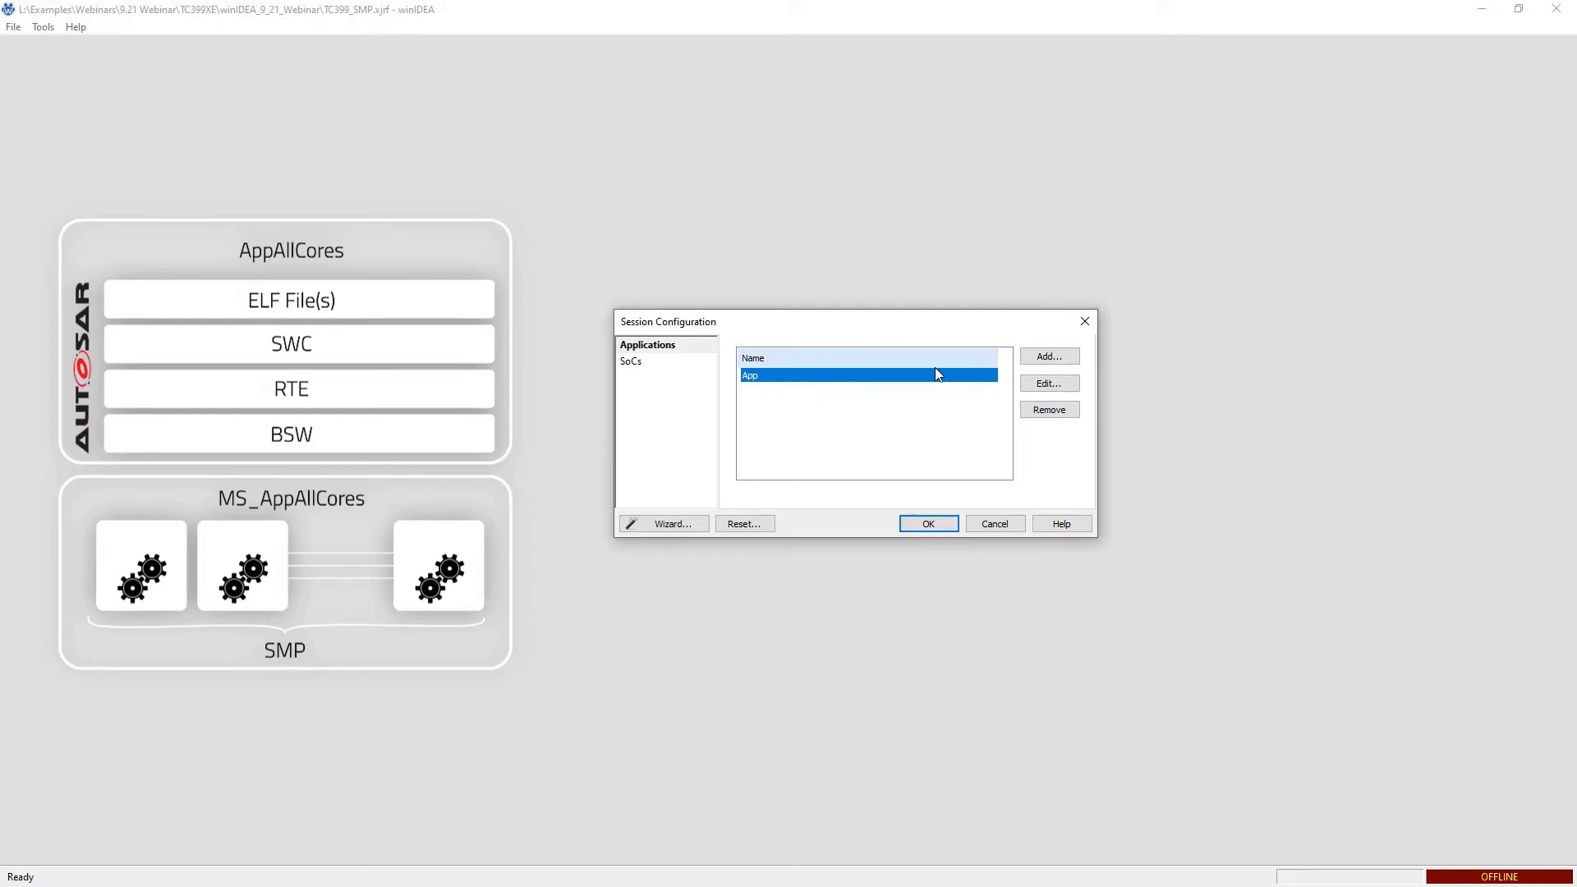
left_click(1047, 383)
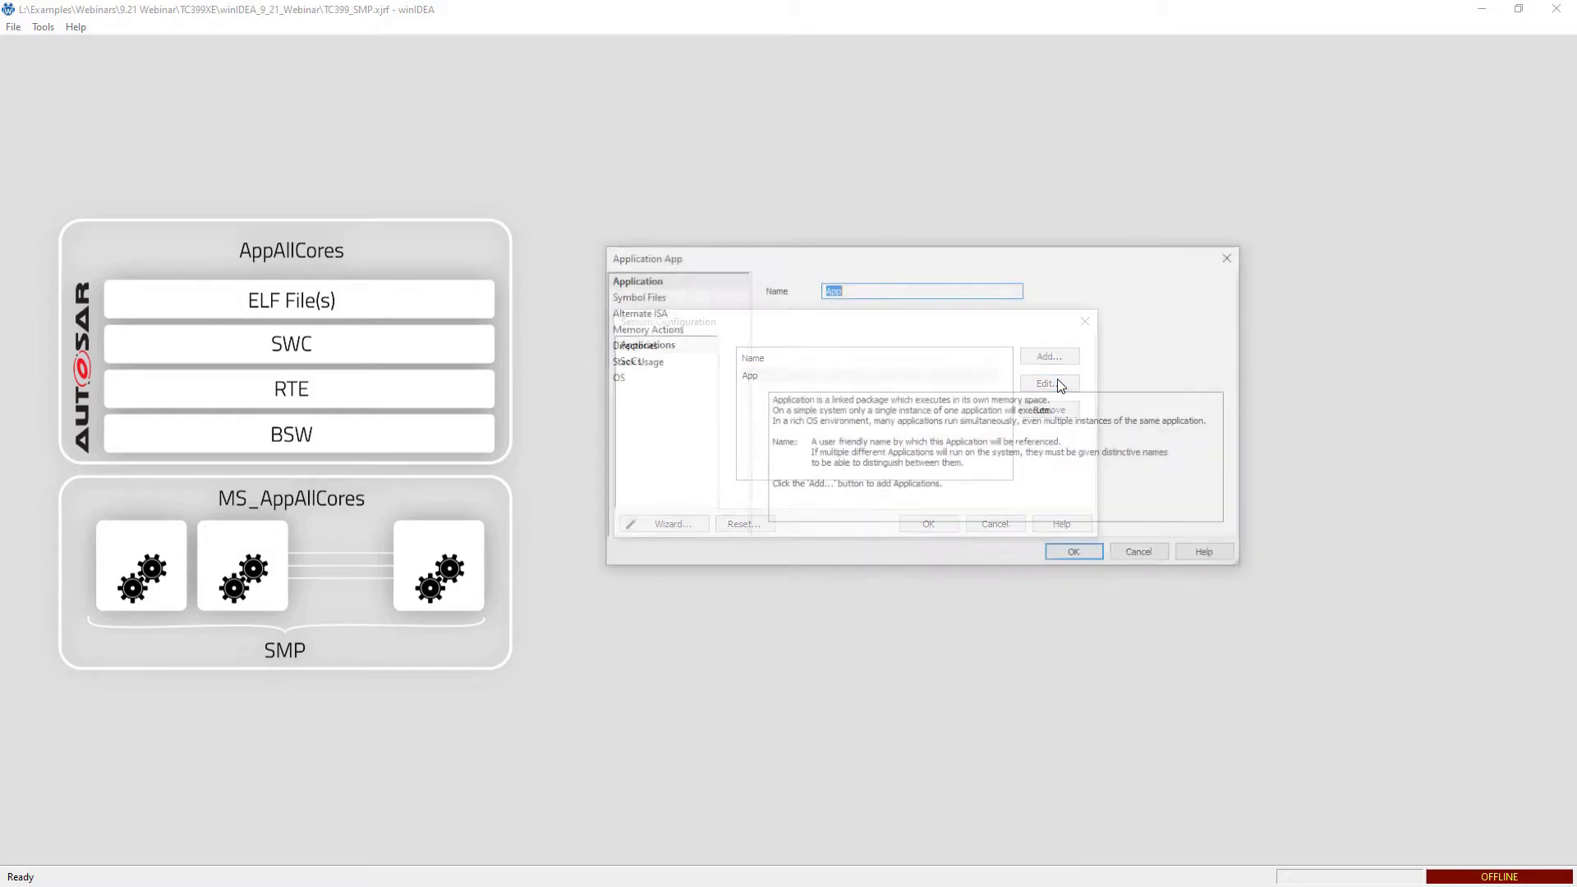
left_click(885, 293)
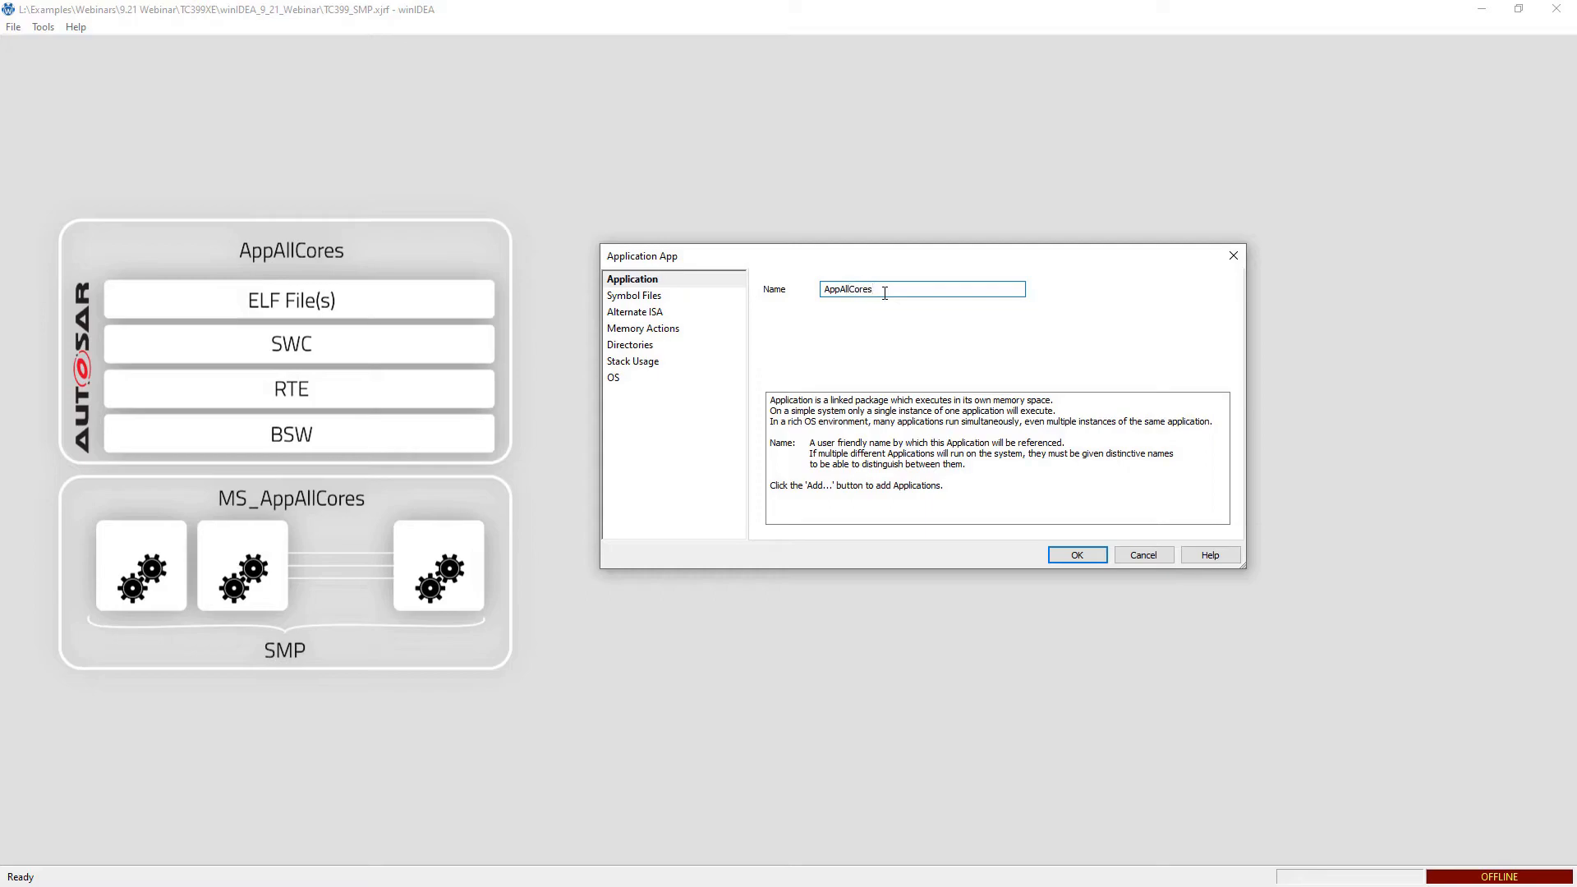
left_click(672, 296)
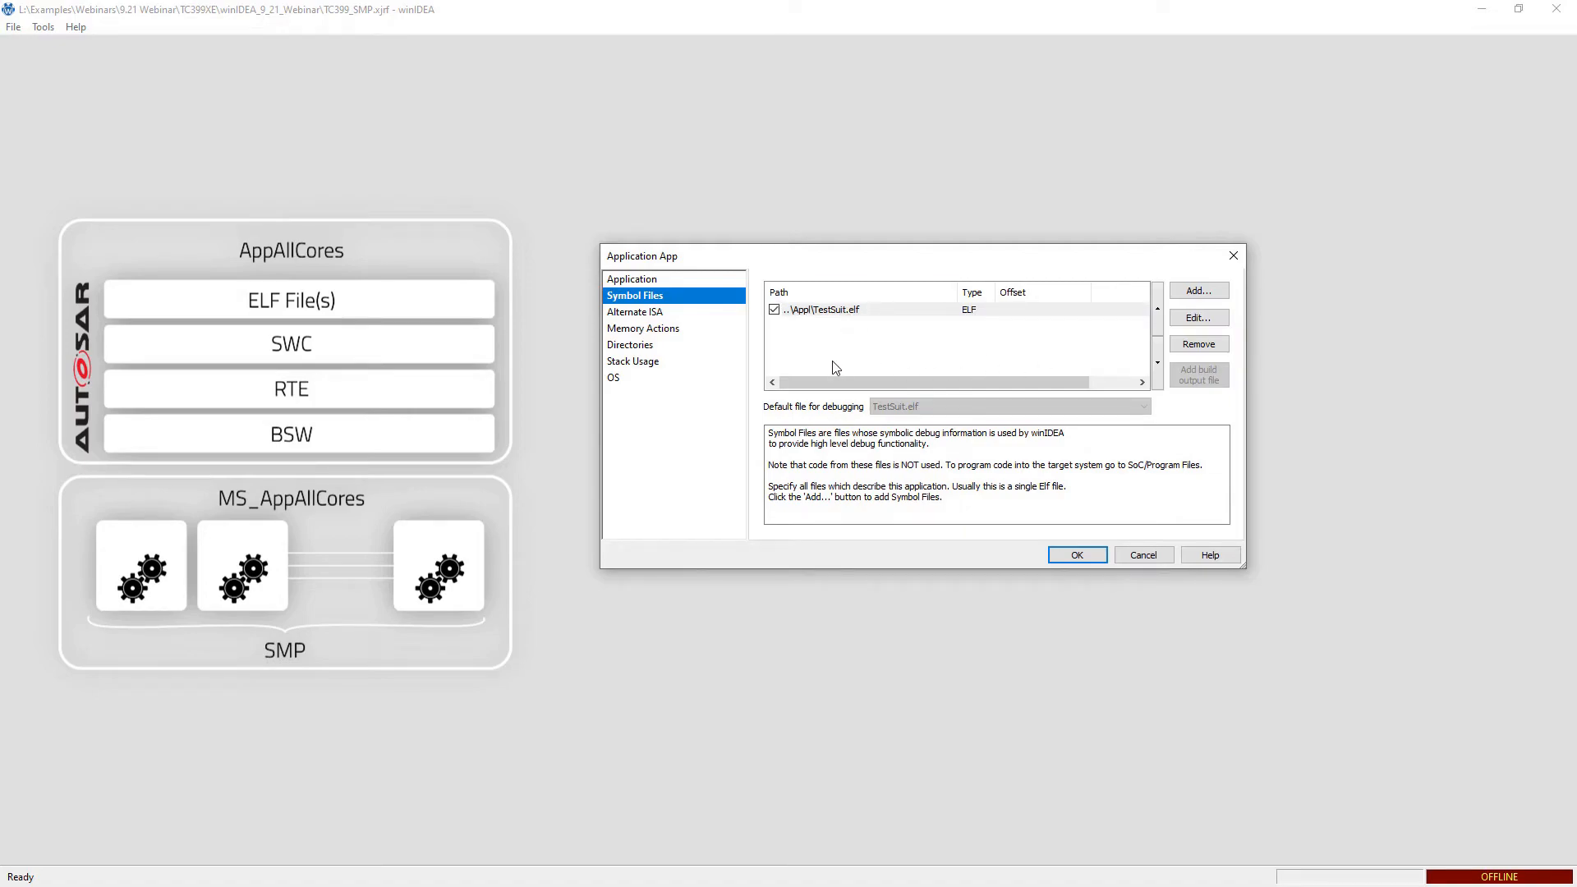
Set the operating system type of the AppAllCores application to AUTOSAR.
left_click(616, 379)
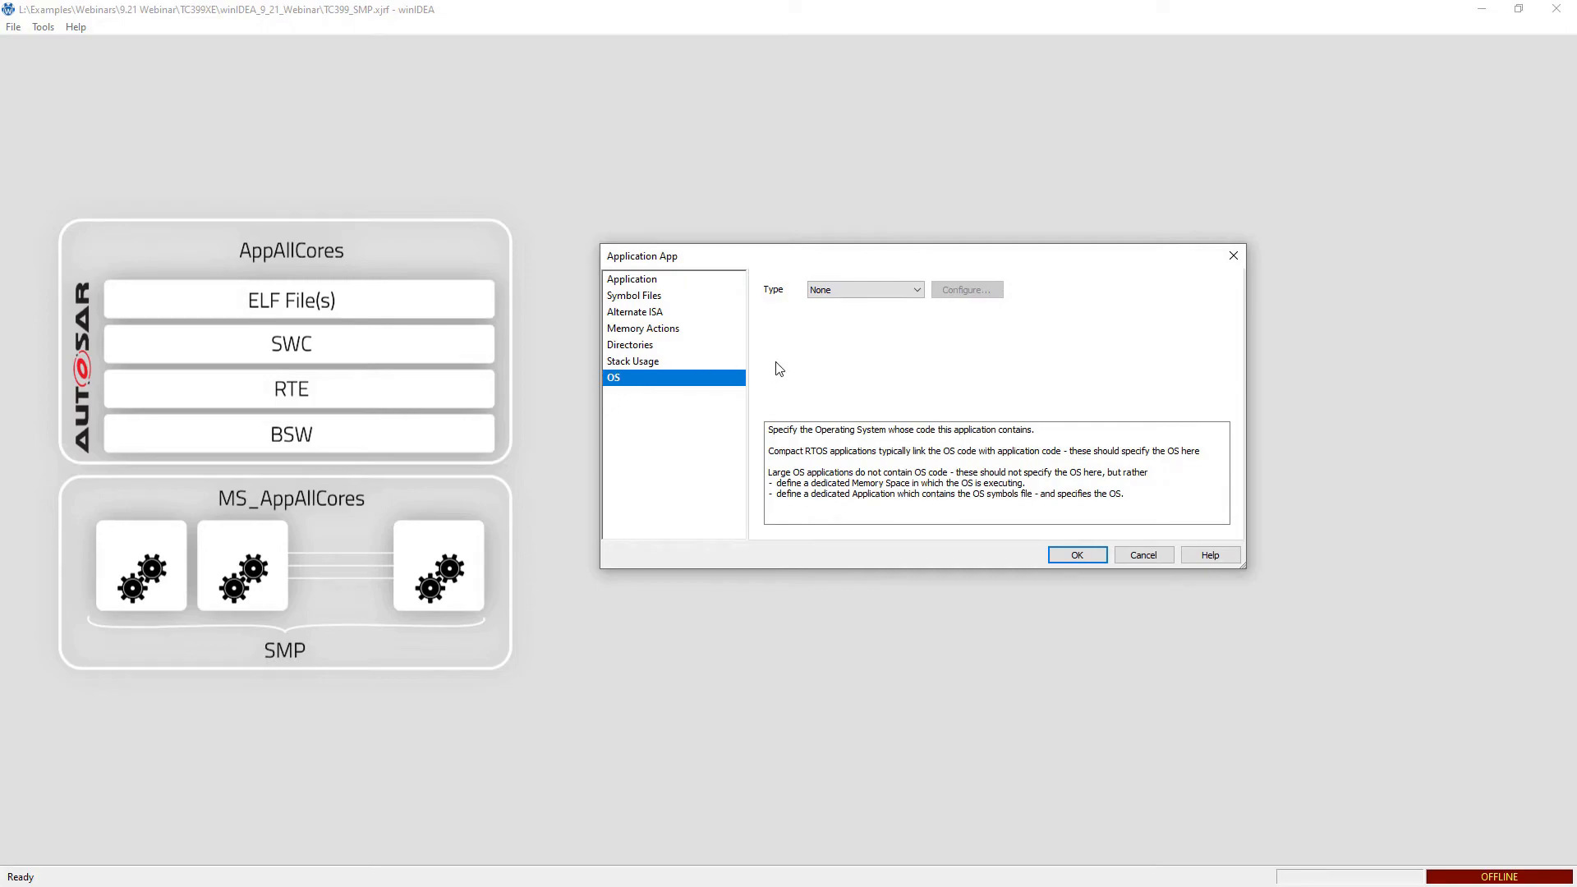
left_click(918, 290)
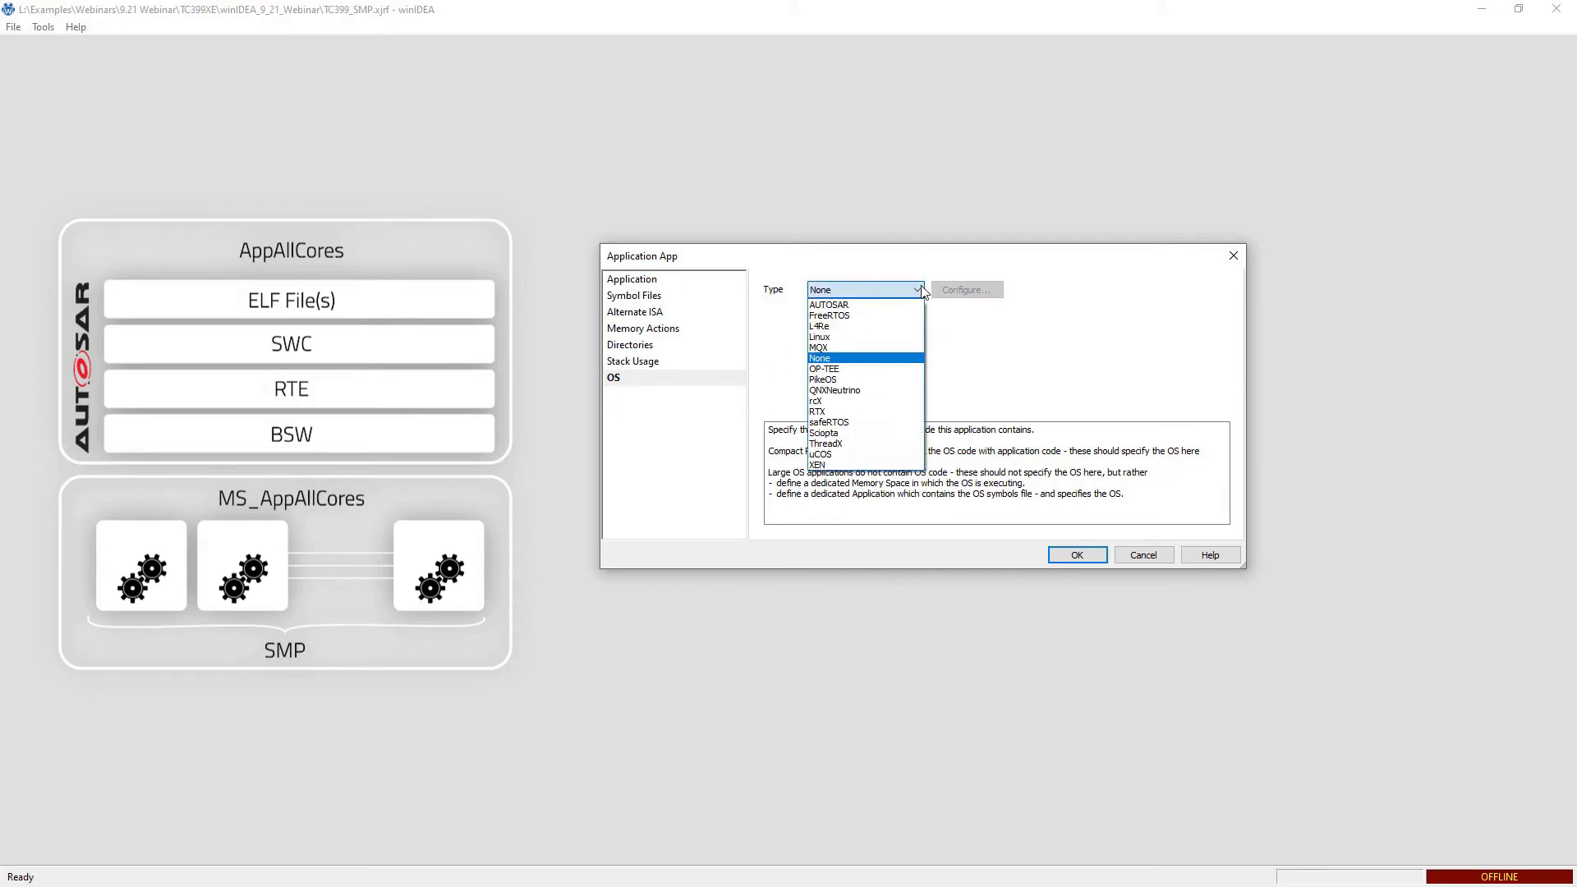
left_click(852, 304)
Configure AUTOSAR with an XML RTOS description file type and Profiler_Instrumentation.xml as the file location, and accept the application settings.
left_click(968, 292)
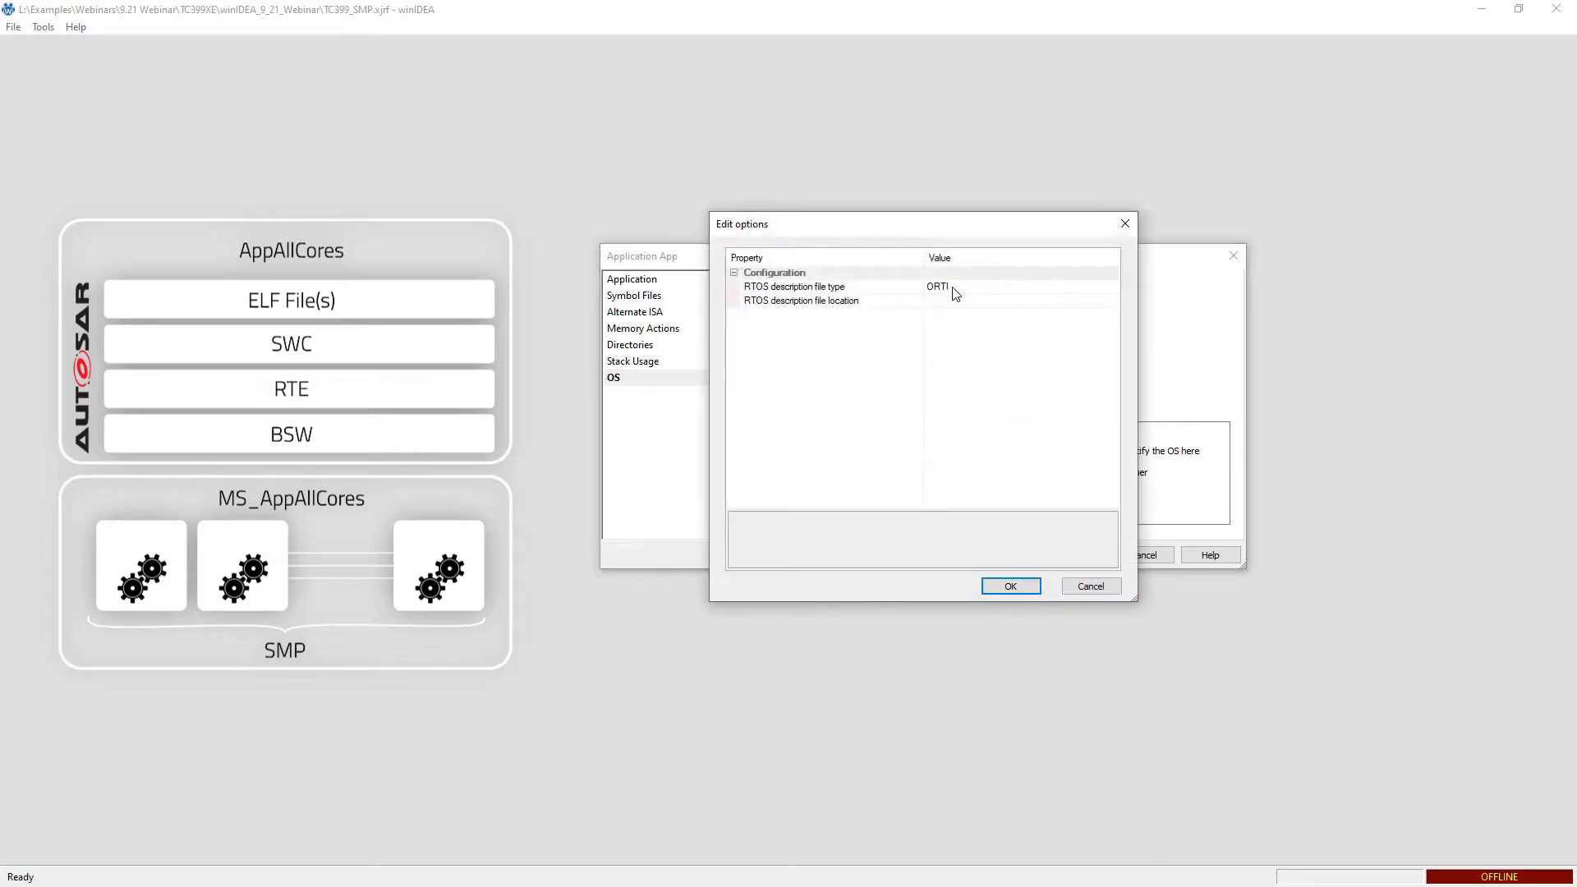
left_click(989, 289)
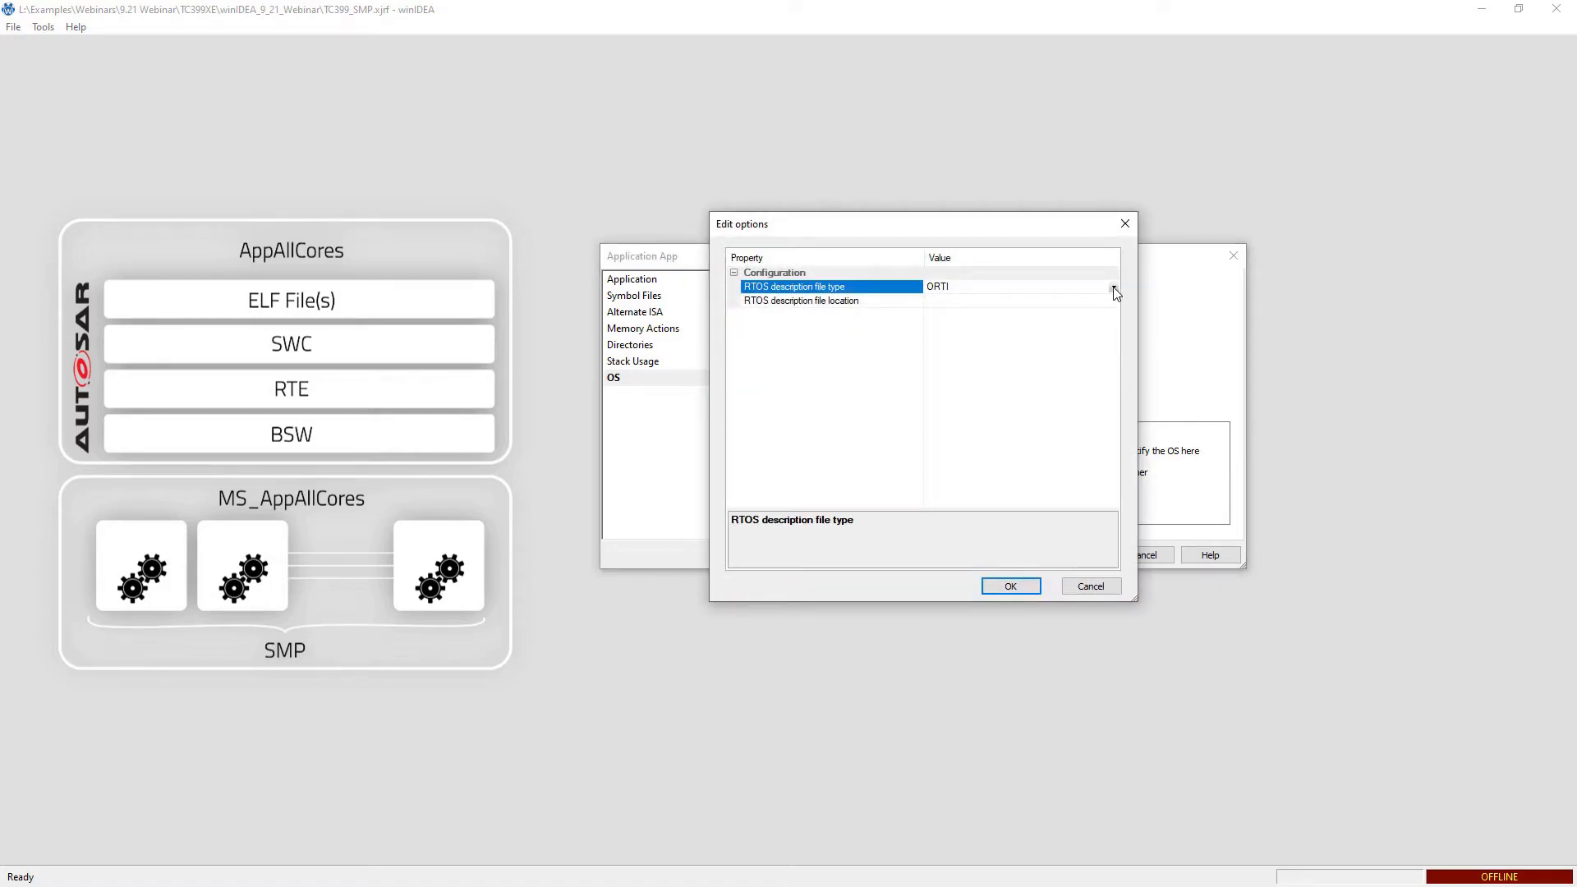
left_click(1113, 289)
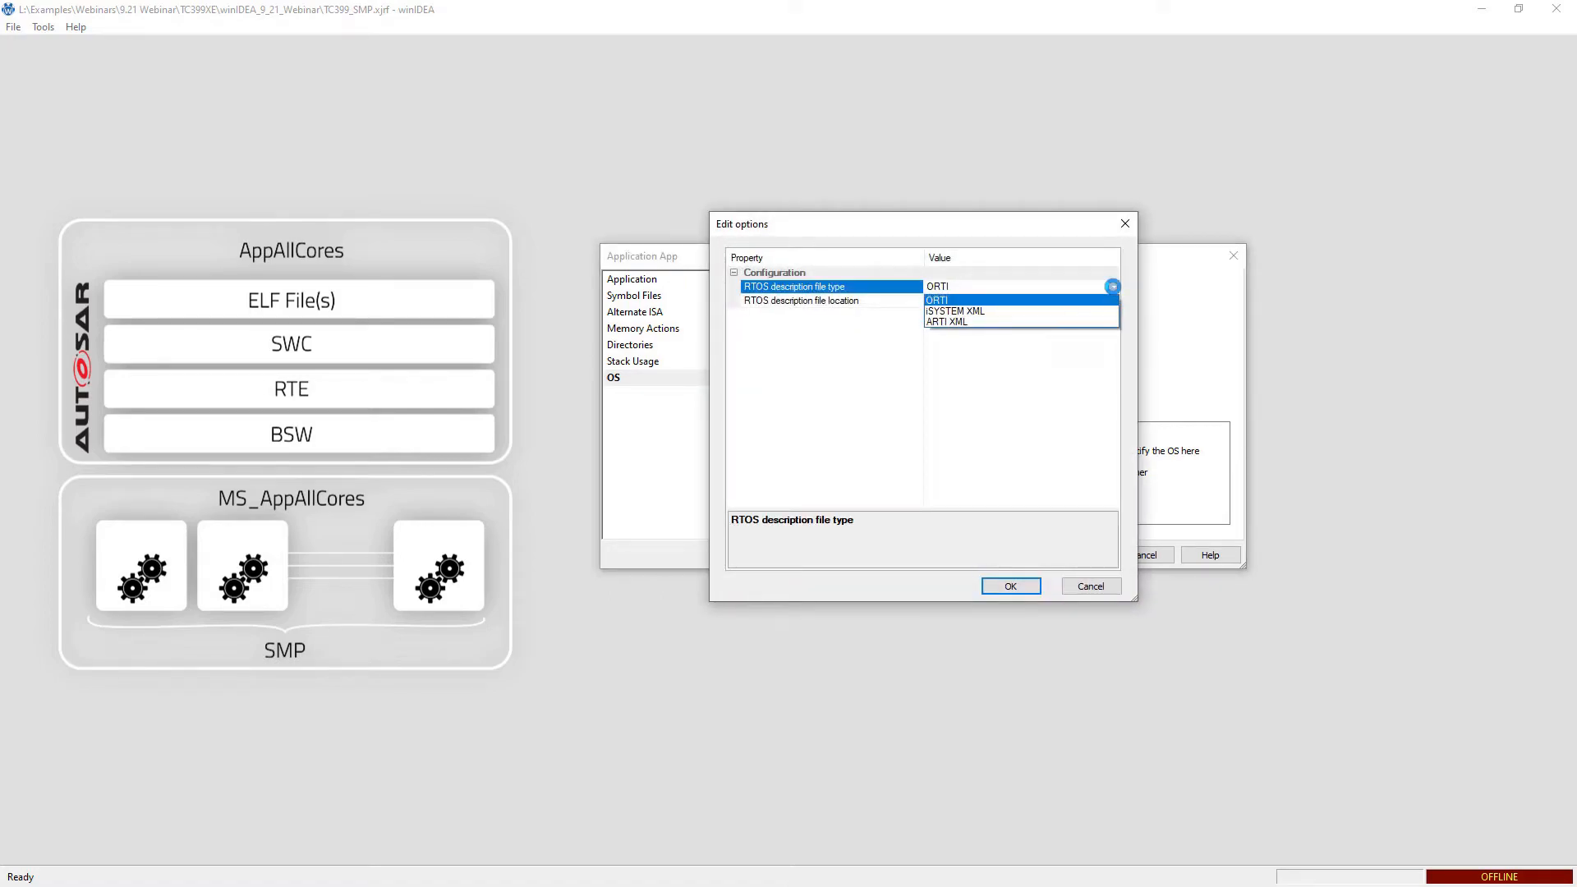
left_click(988, 318)
left_click(1098, 302)
left_click(1115, 301)
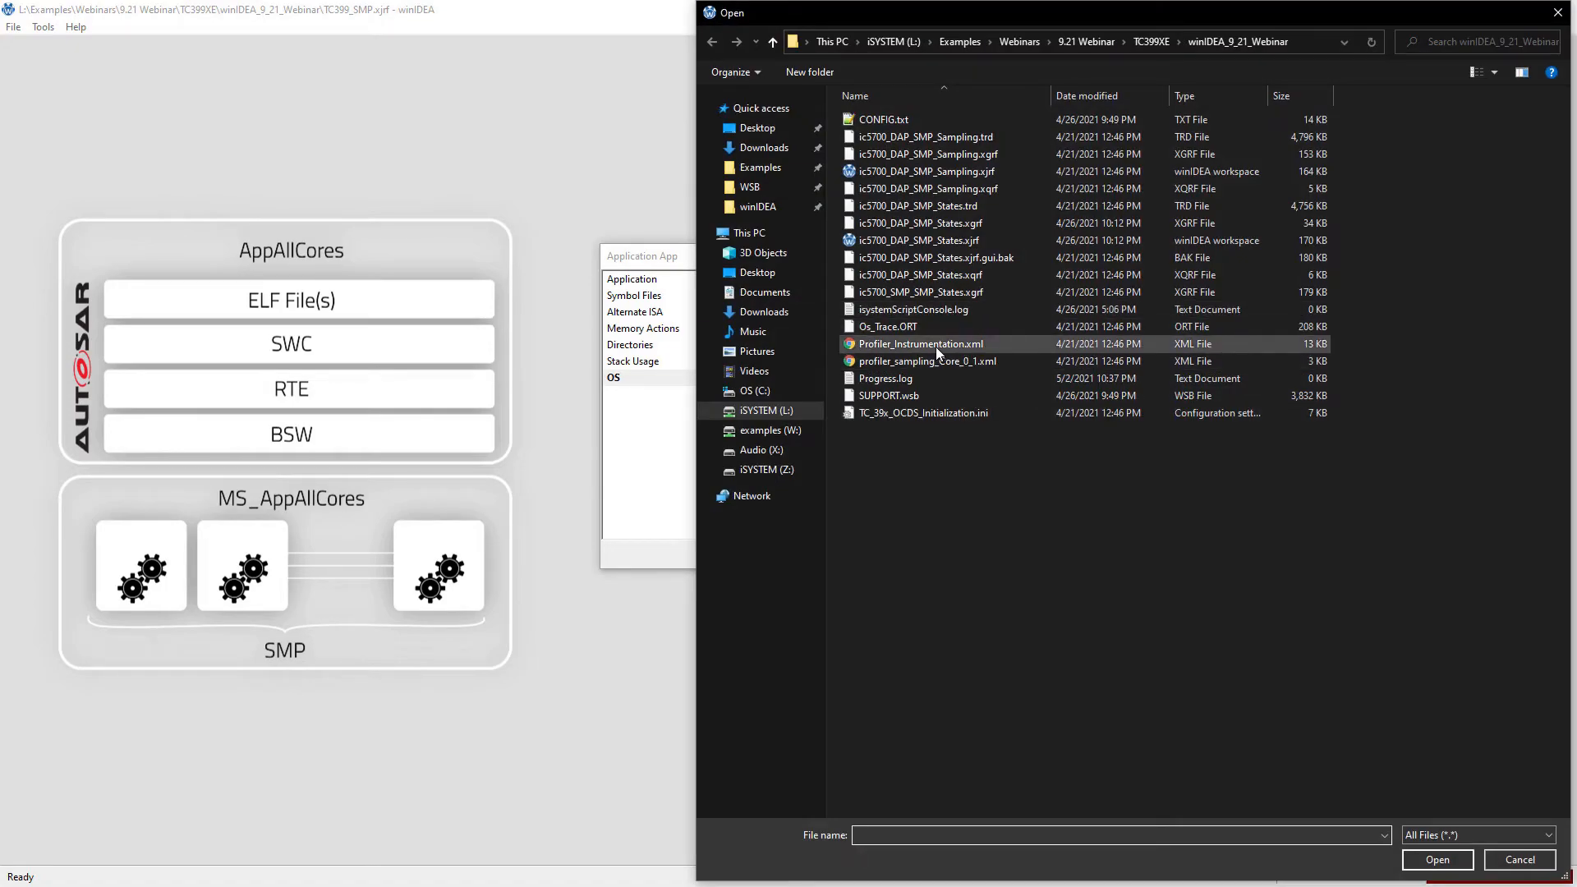
left_click(933, 346)
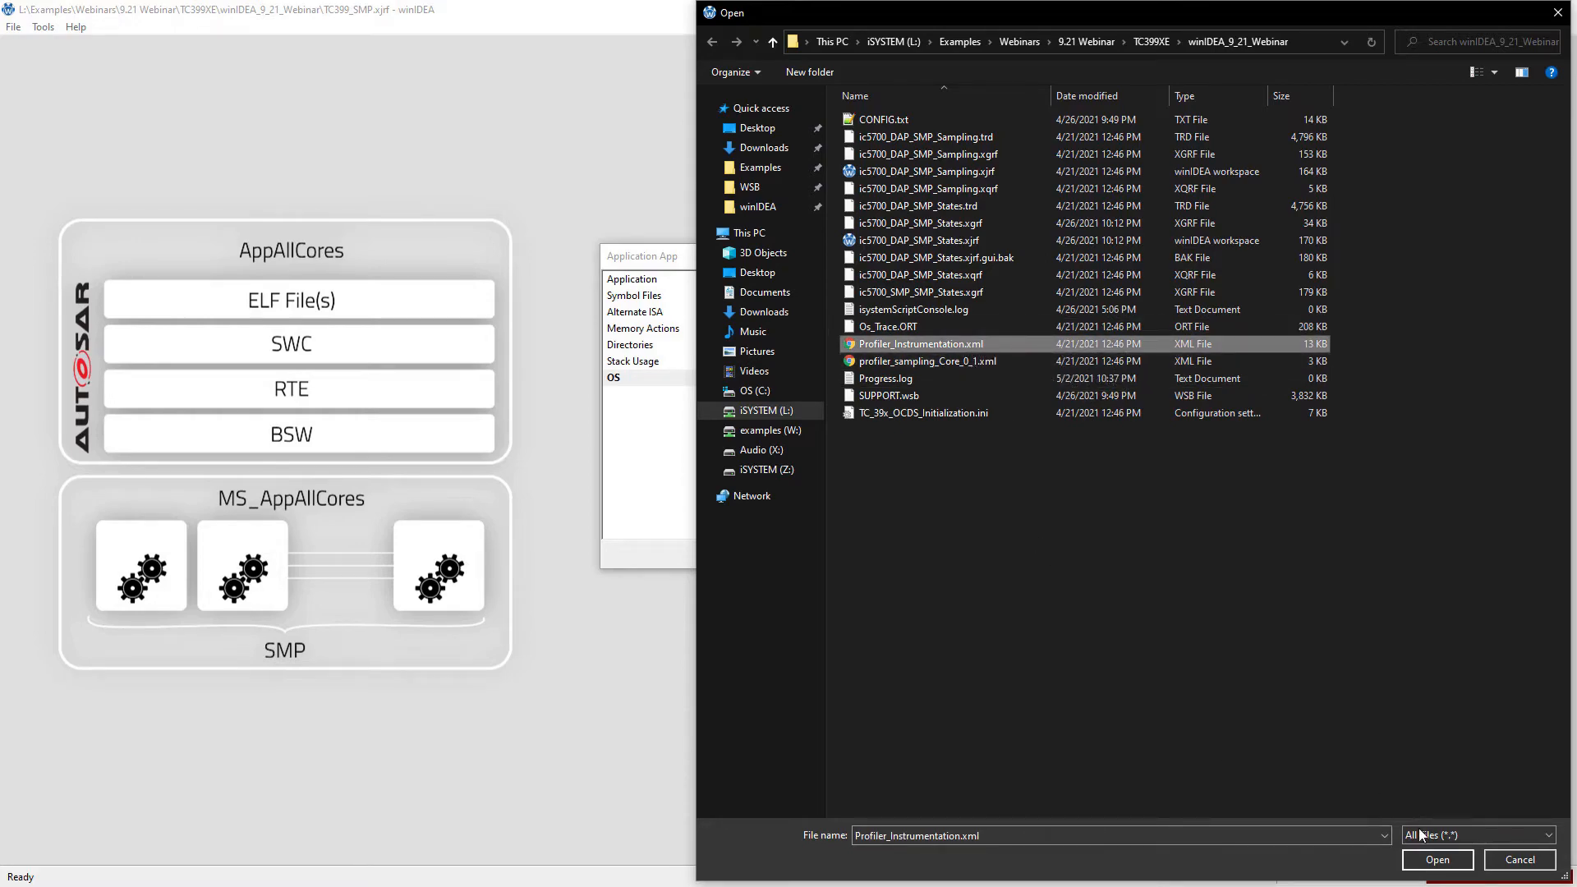
left_click(1436, 858)
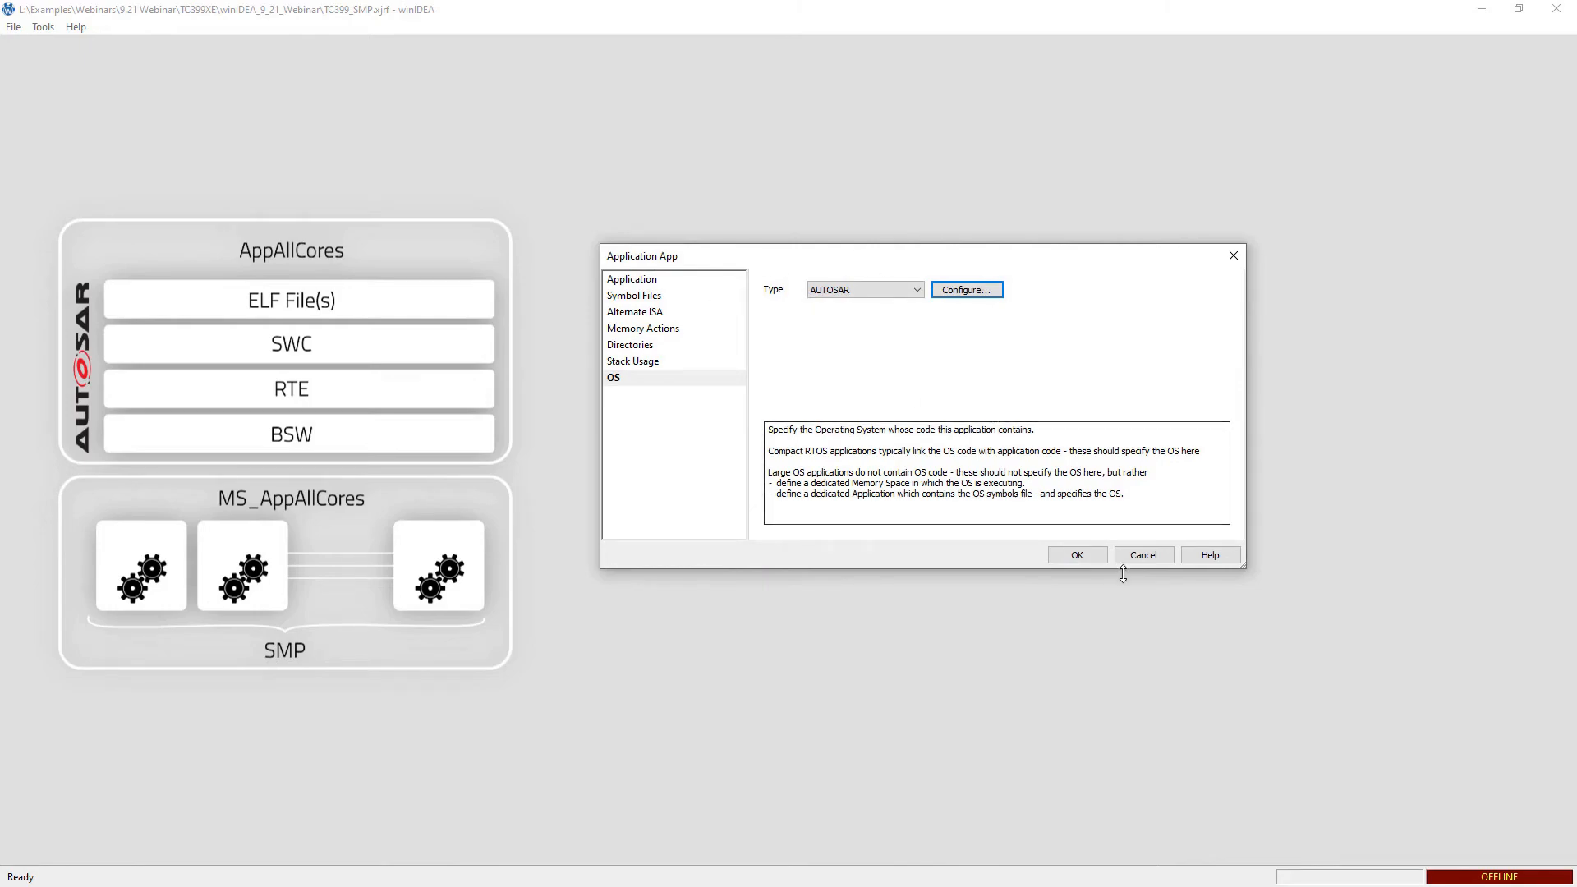
left_click(1079, 555)
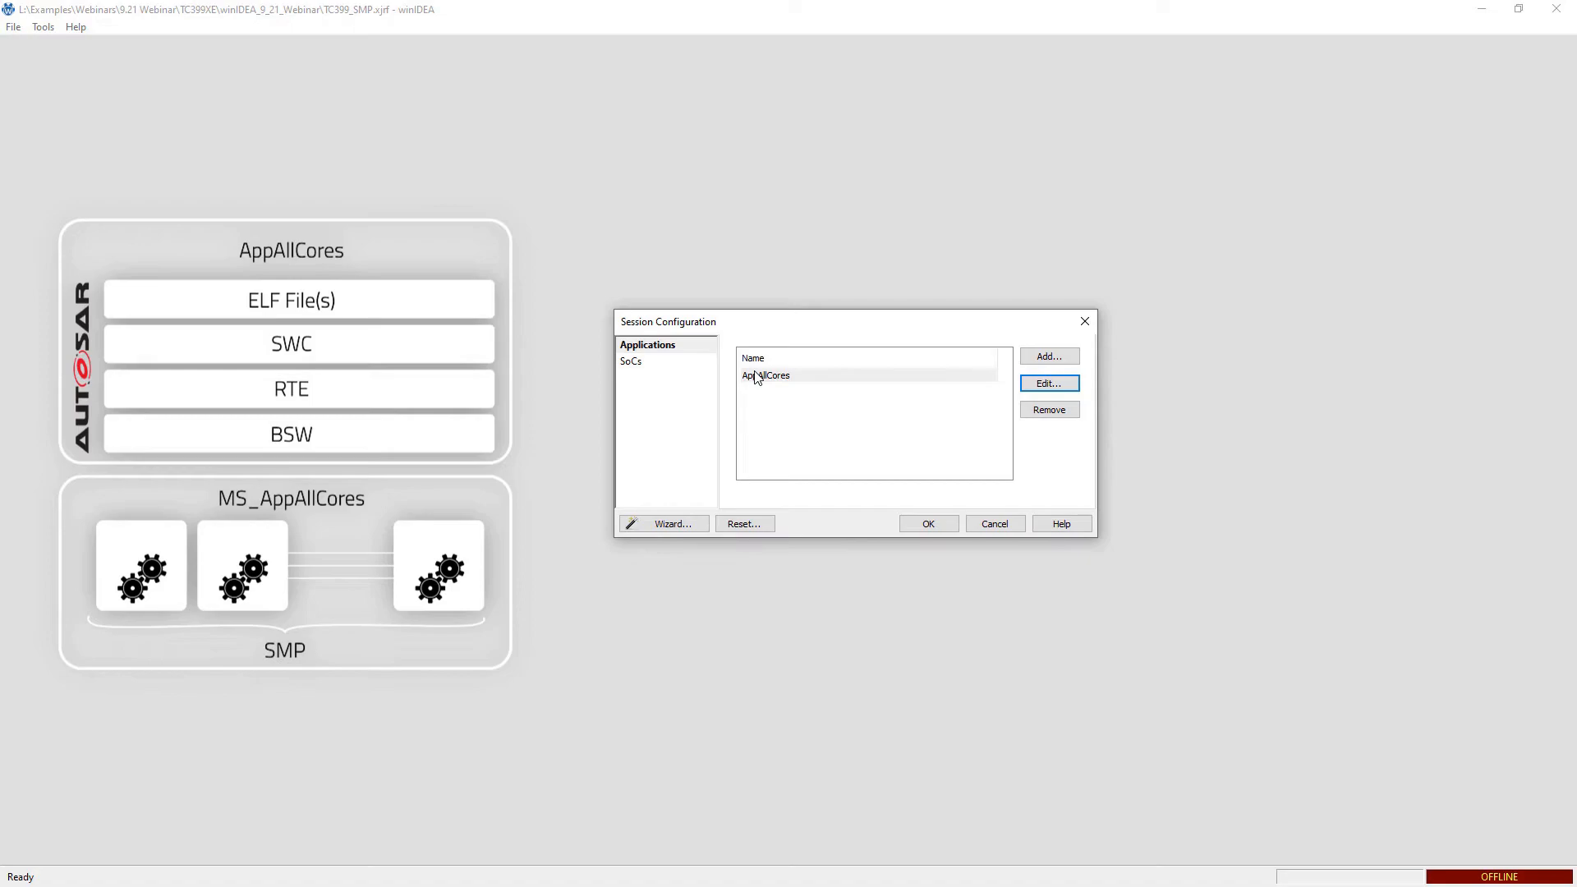
Add an SMP group named MS_AppAllCores containing cores CPU0 to CPU5 to the MCU SoC.
left_click(634, 364)
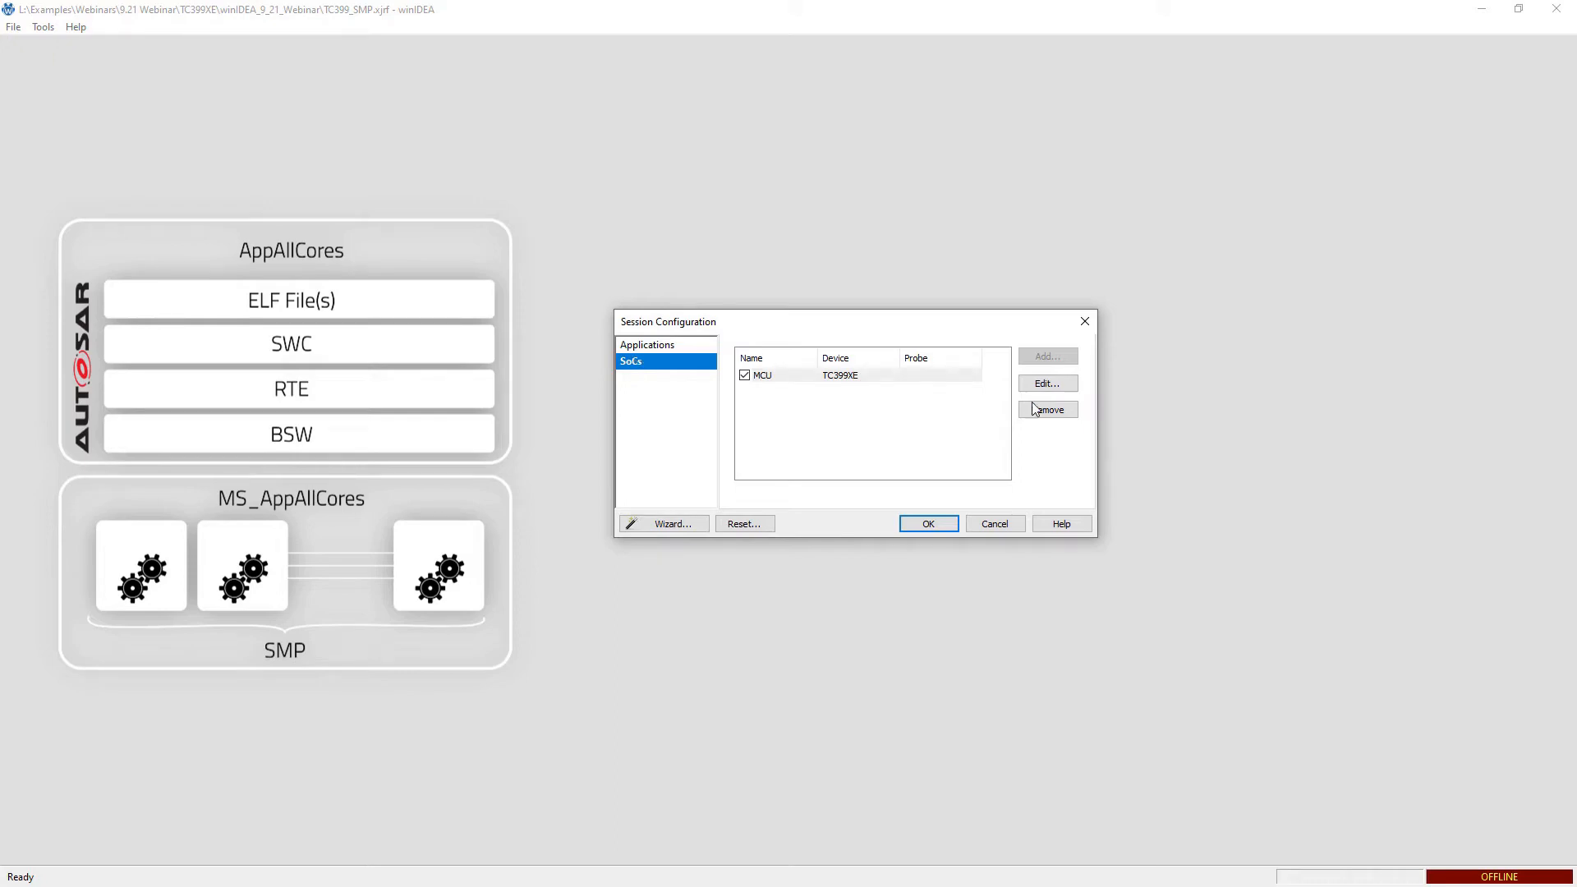
left_click(902, 374)
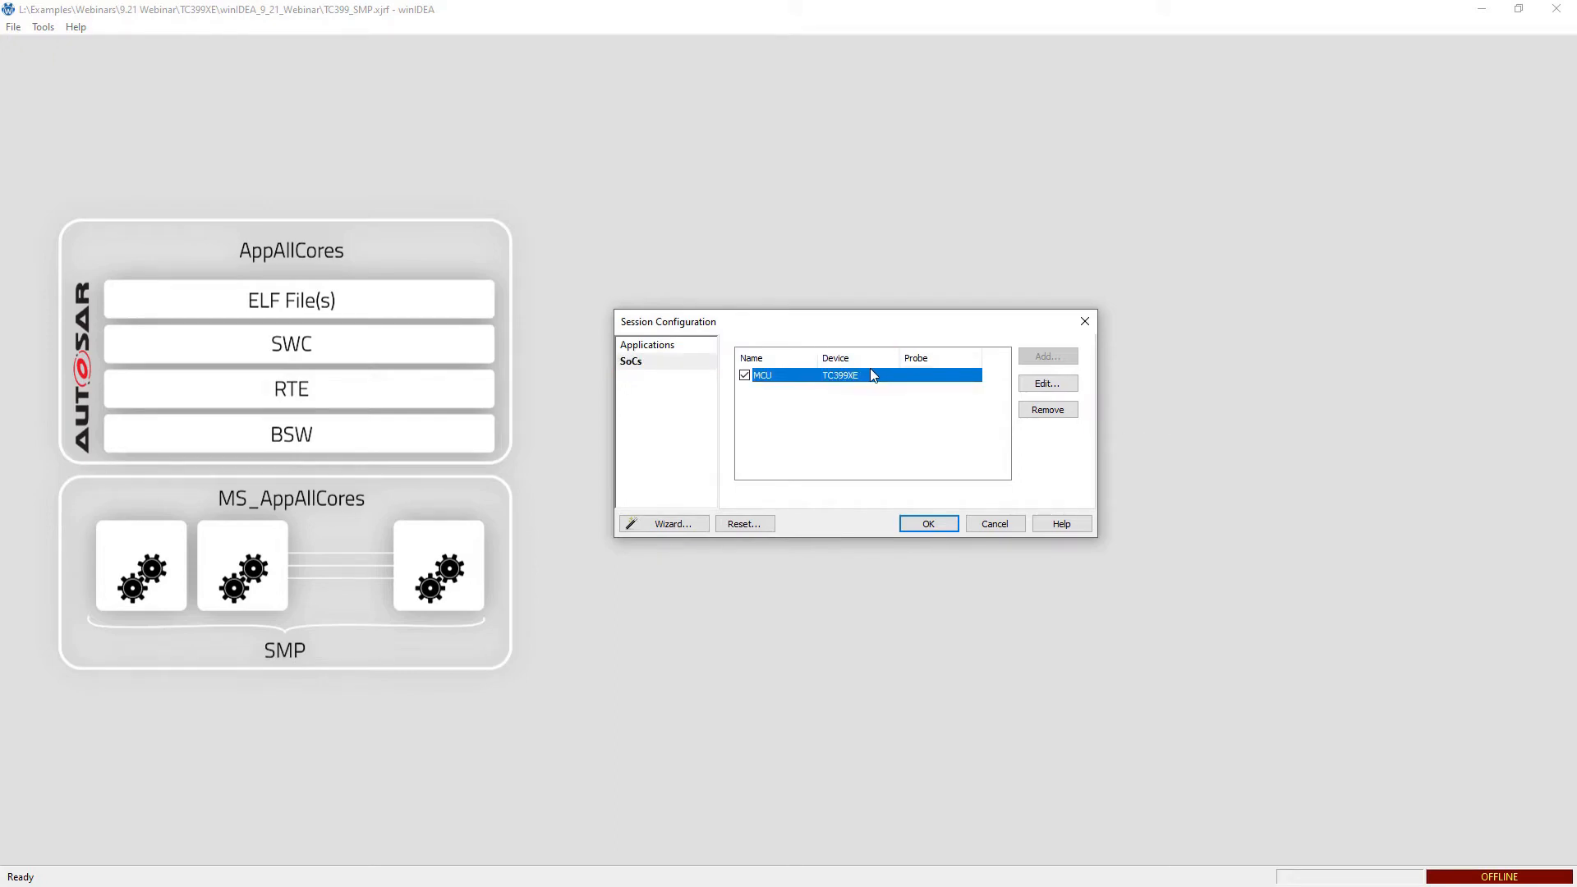
left_click(1048, 384)
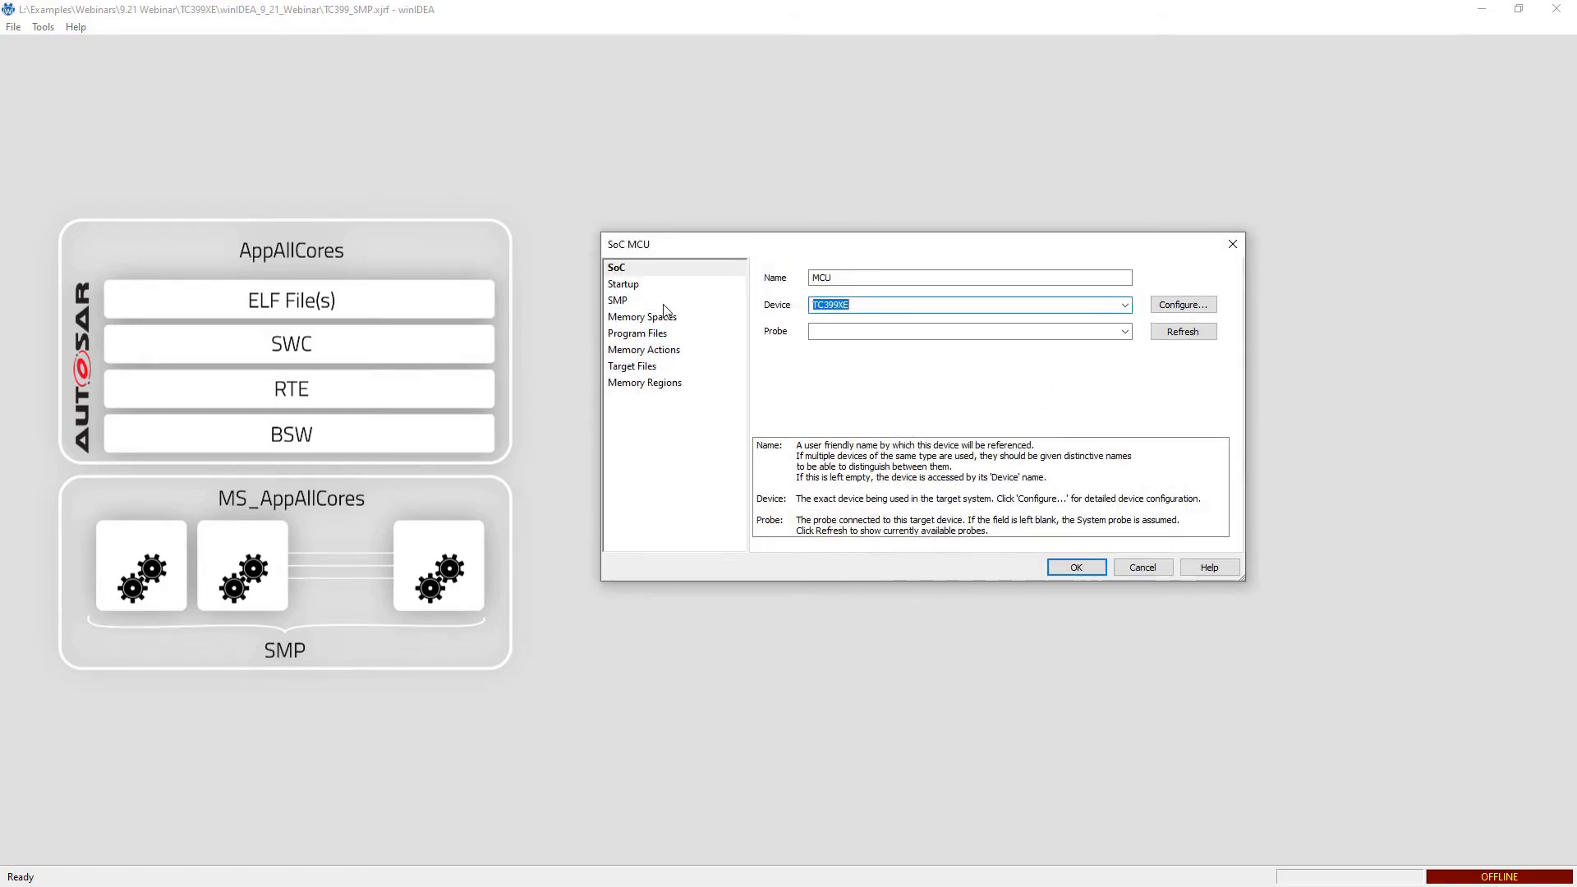
left_click(649, 300)
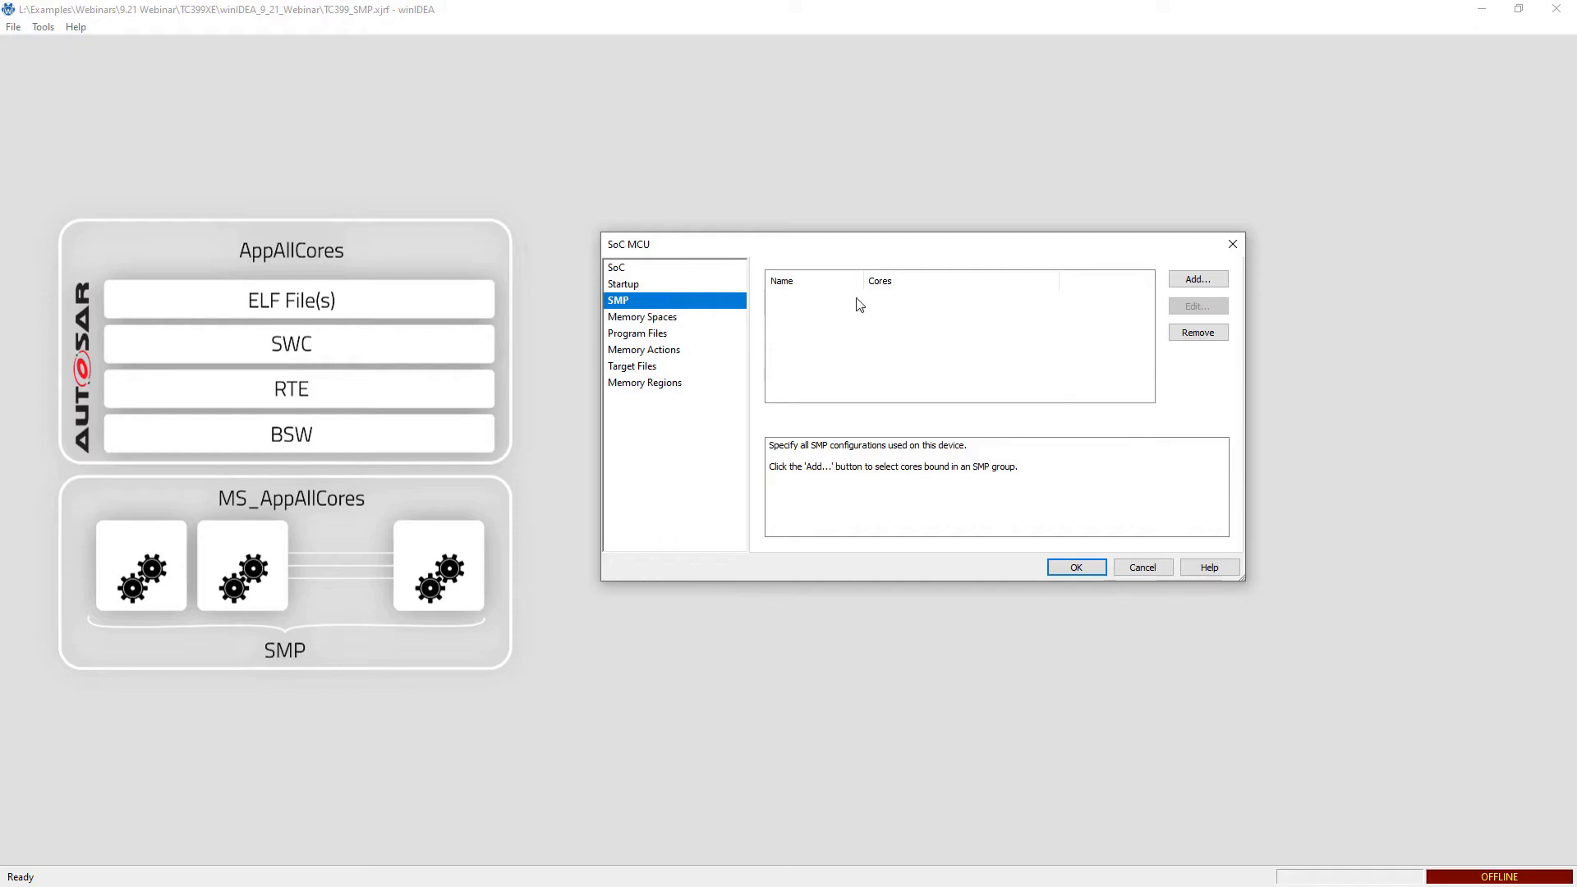
left_click(1201, 280)
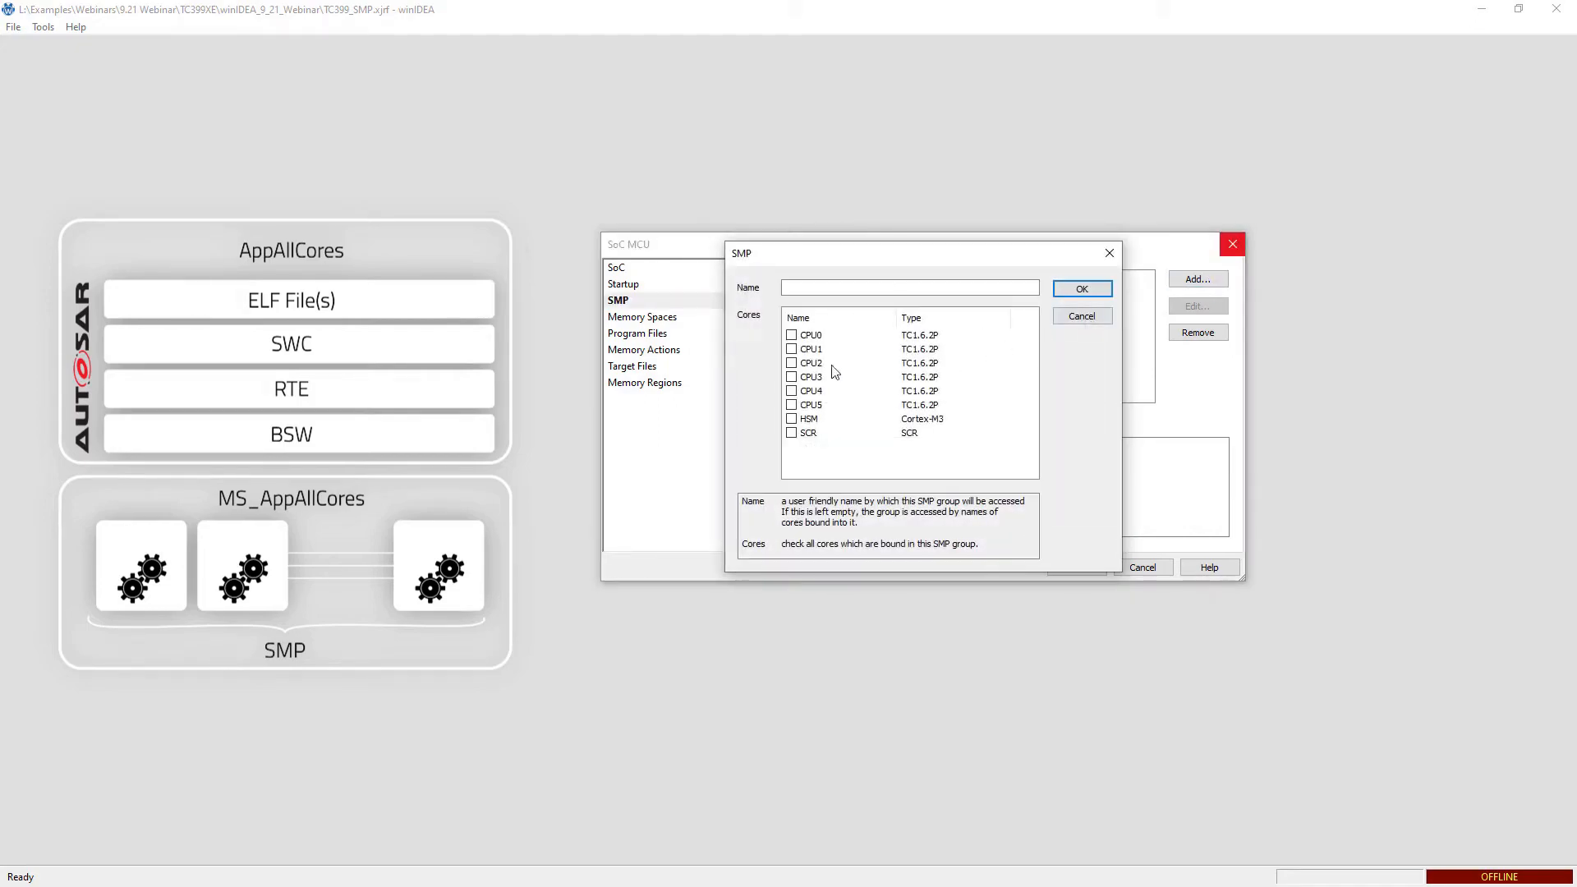
left_click(792, 335)
left_click(802, 350)
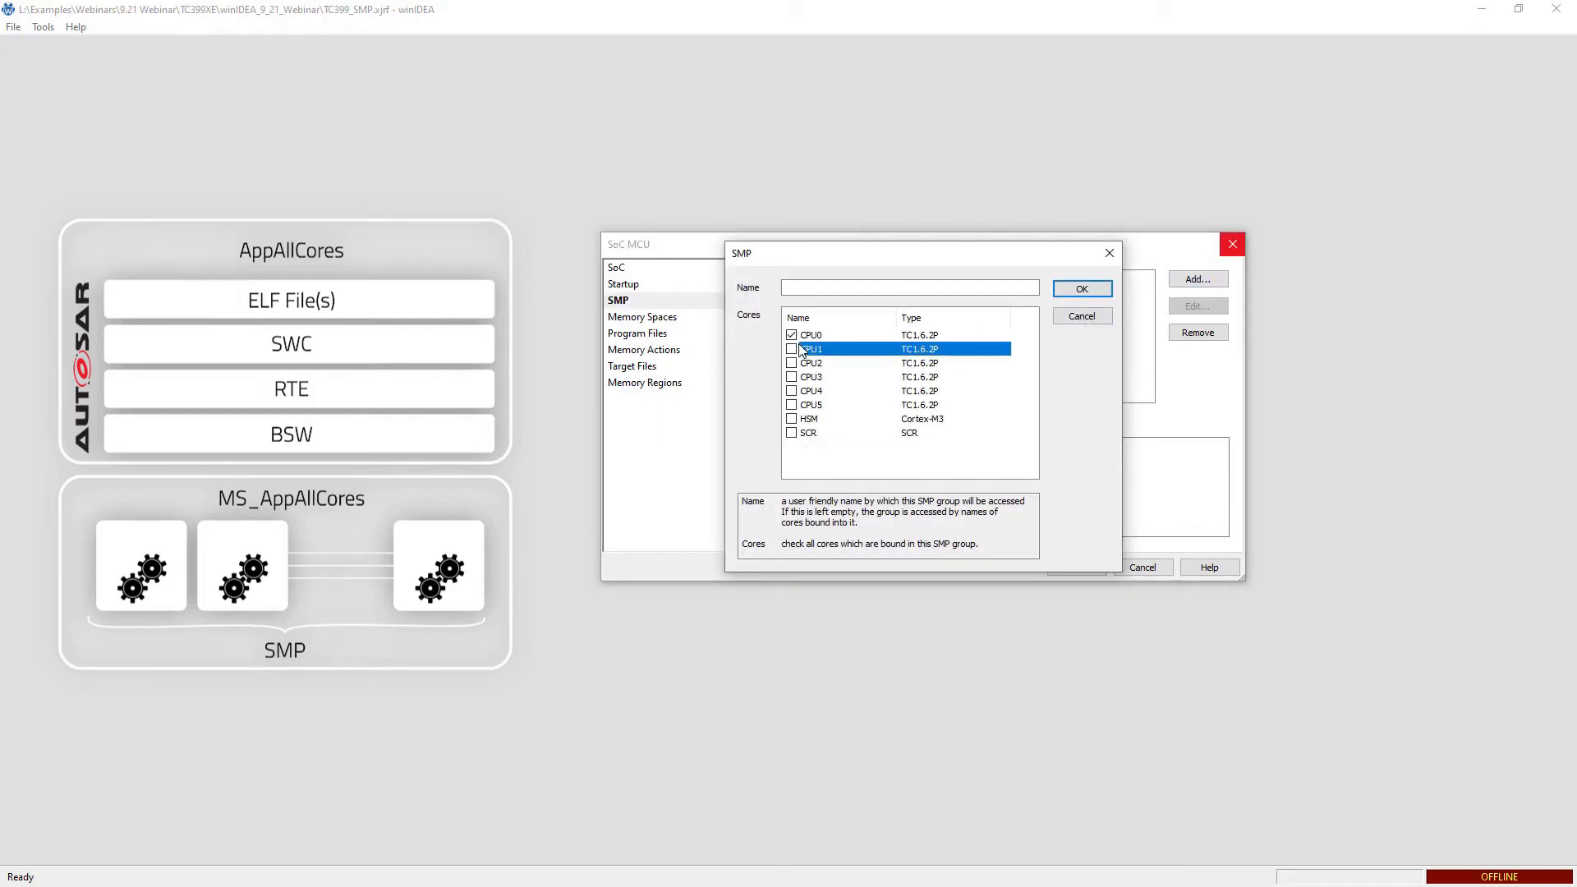
left_click(791, 349)
left_click(791, 377)
left_click(877, 290)
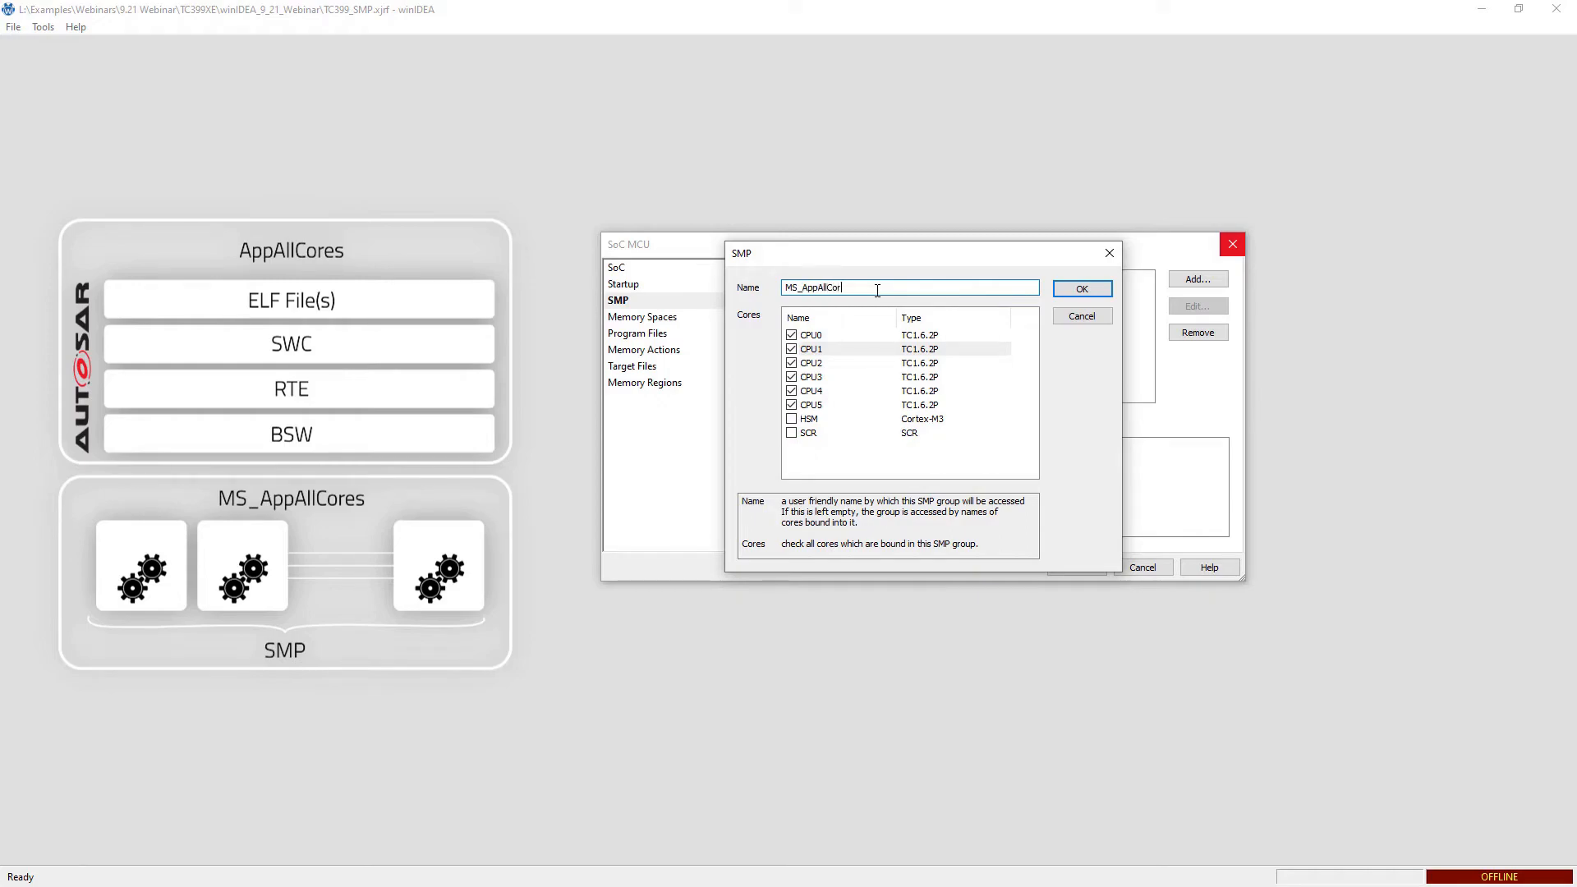
left_click(1082, 289)
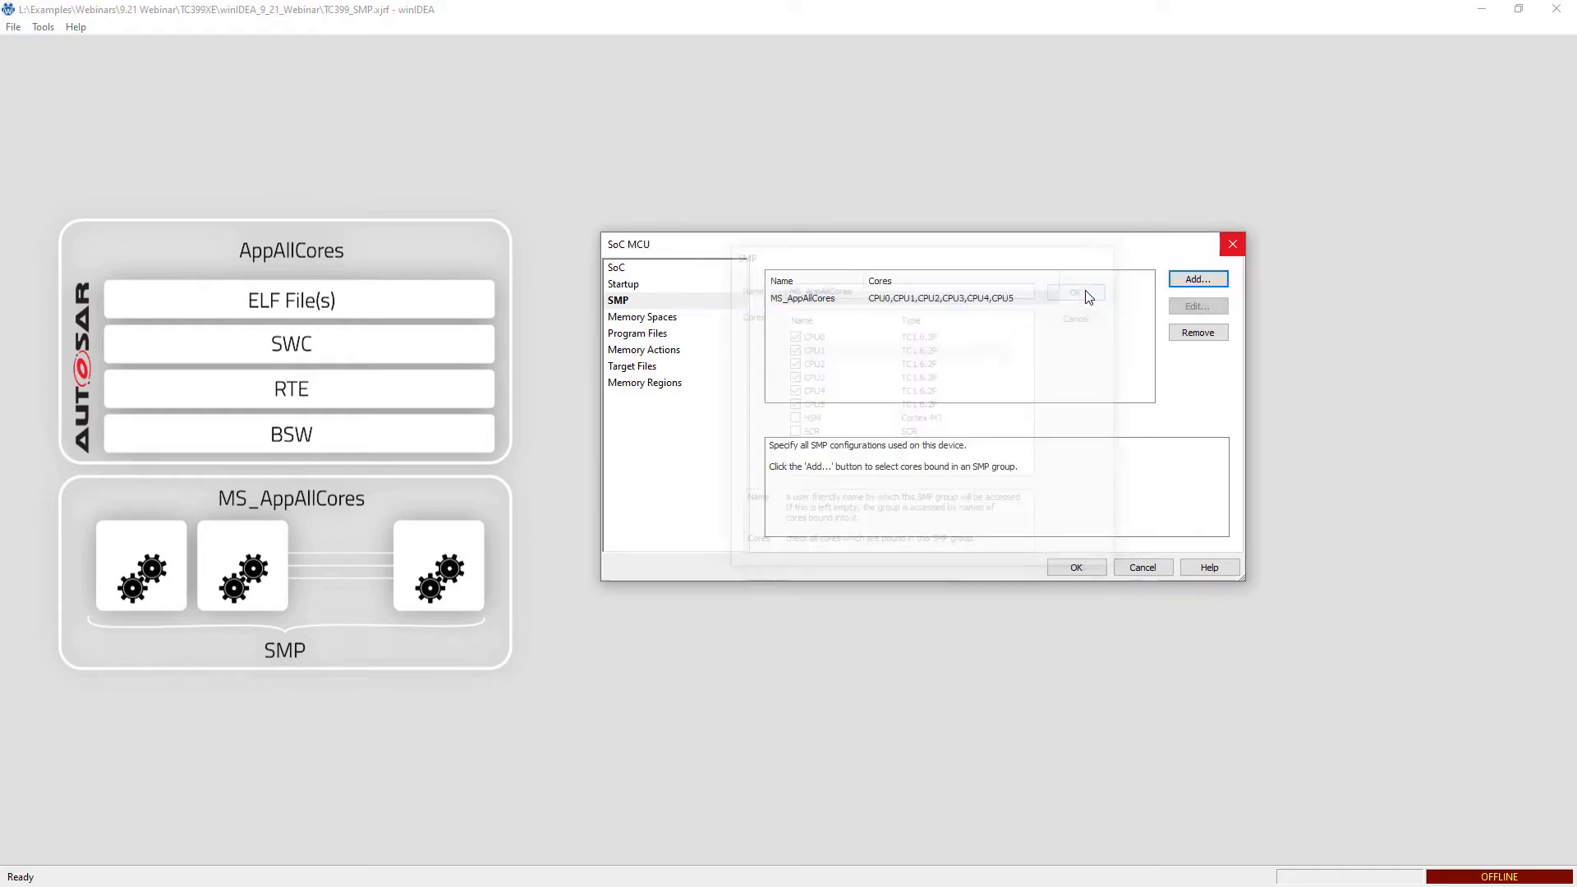
Proceed to the MCU SoC's memory spaces despite the undefined application warning, and disable the CPU0 memory space.
left_click(641, 320)
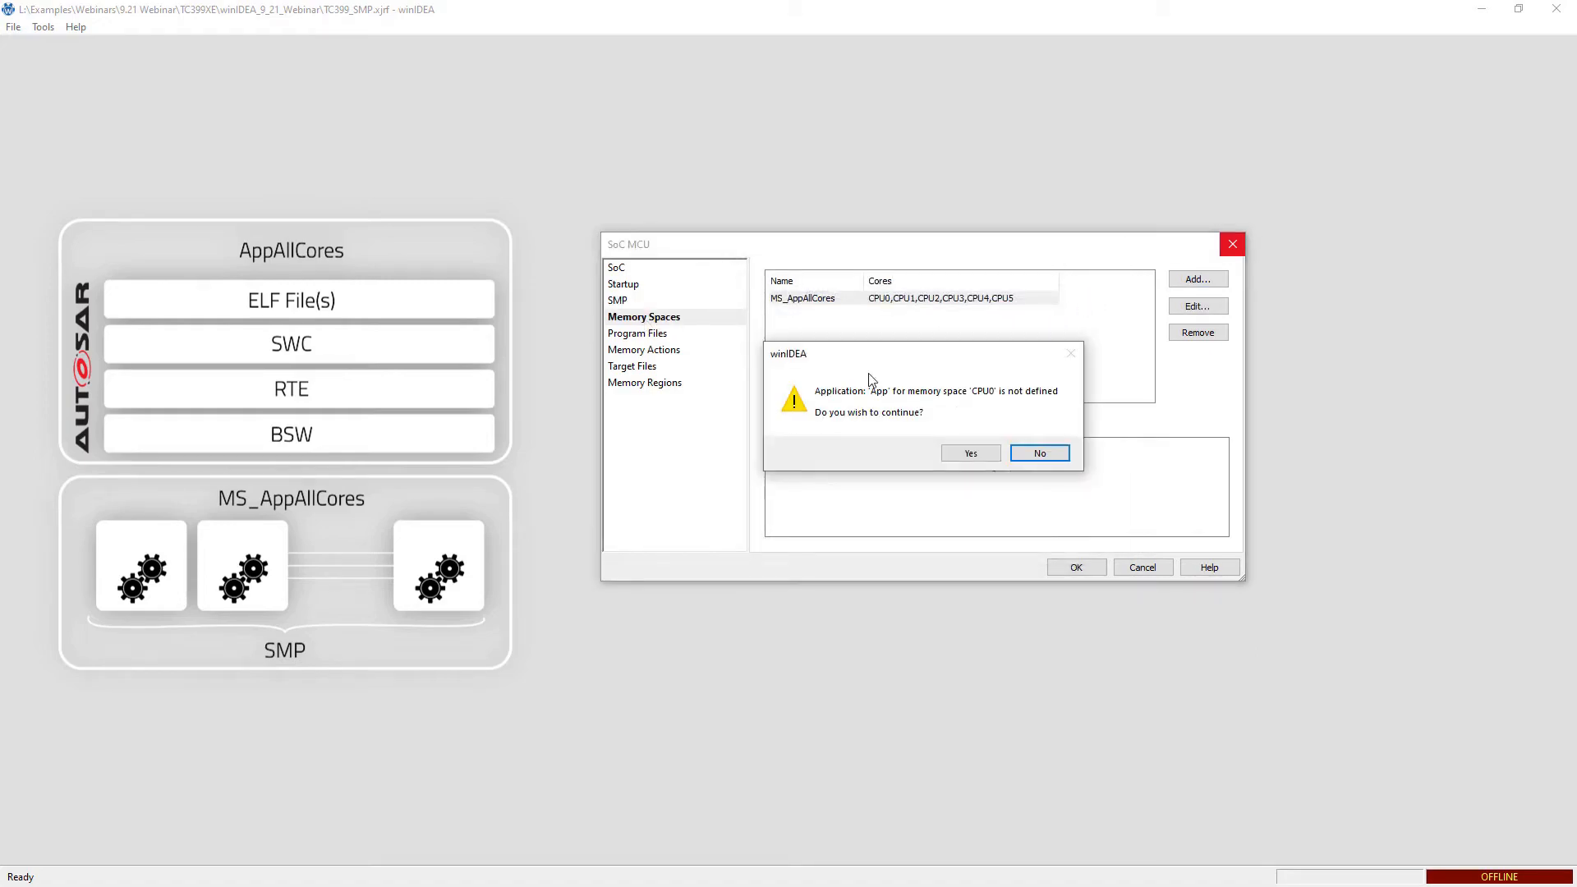
left_click(974, 456)
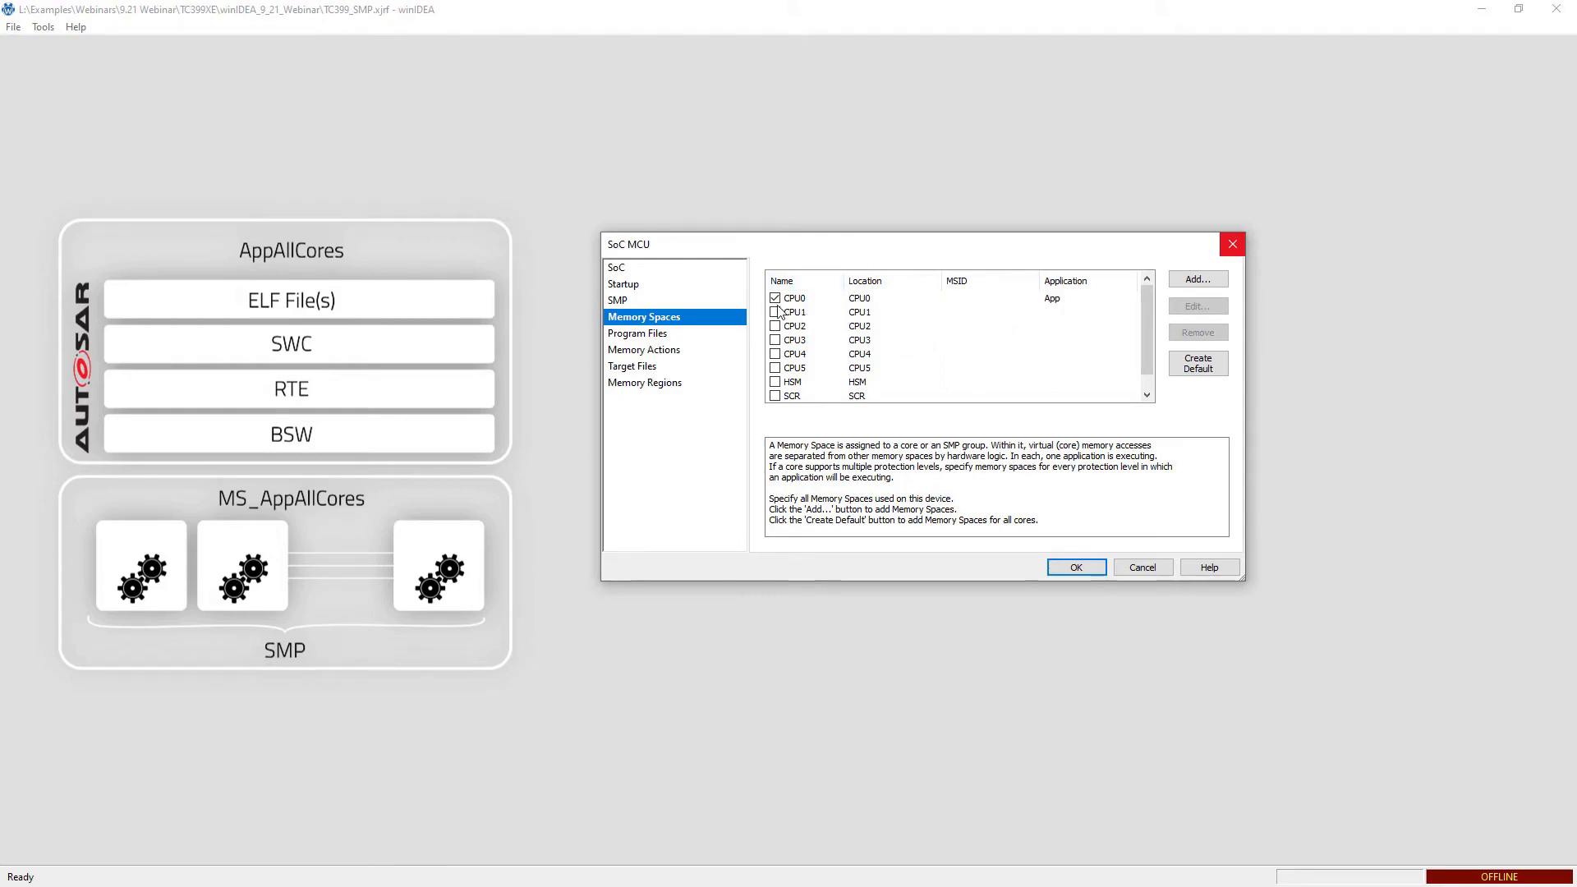
left_click(775, 299)
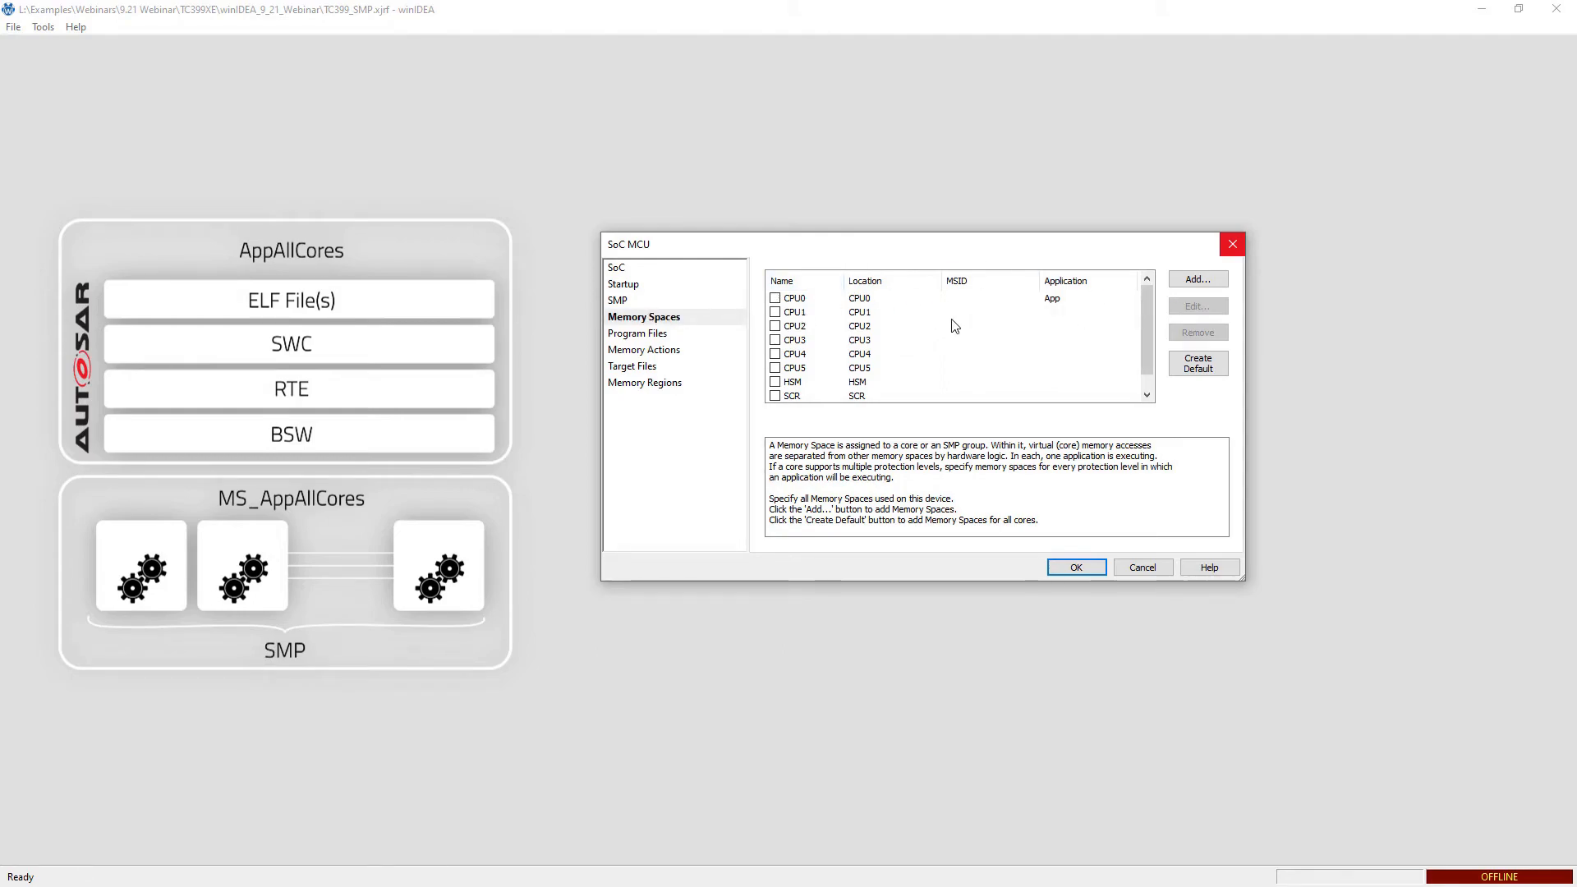
left_click(886, 314)
left_click(881, 301)
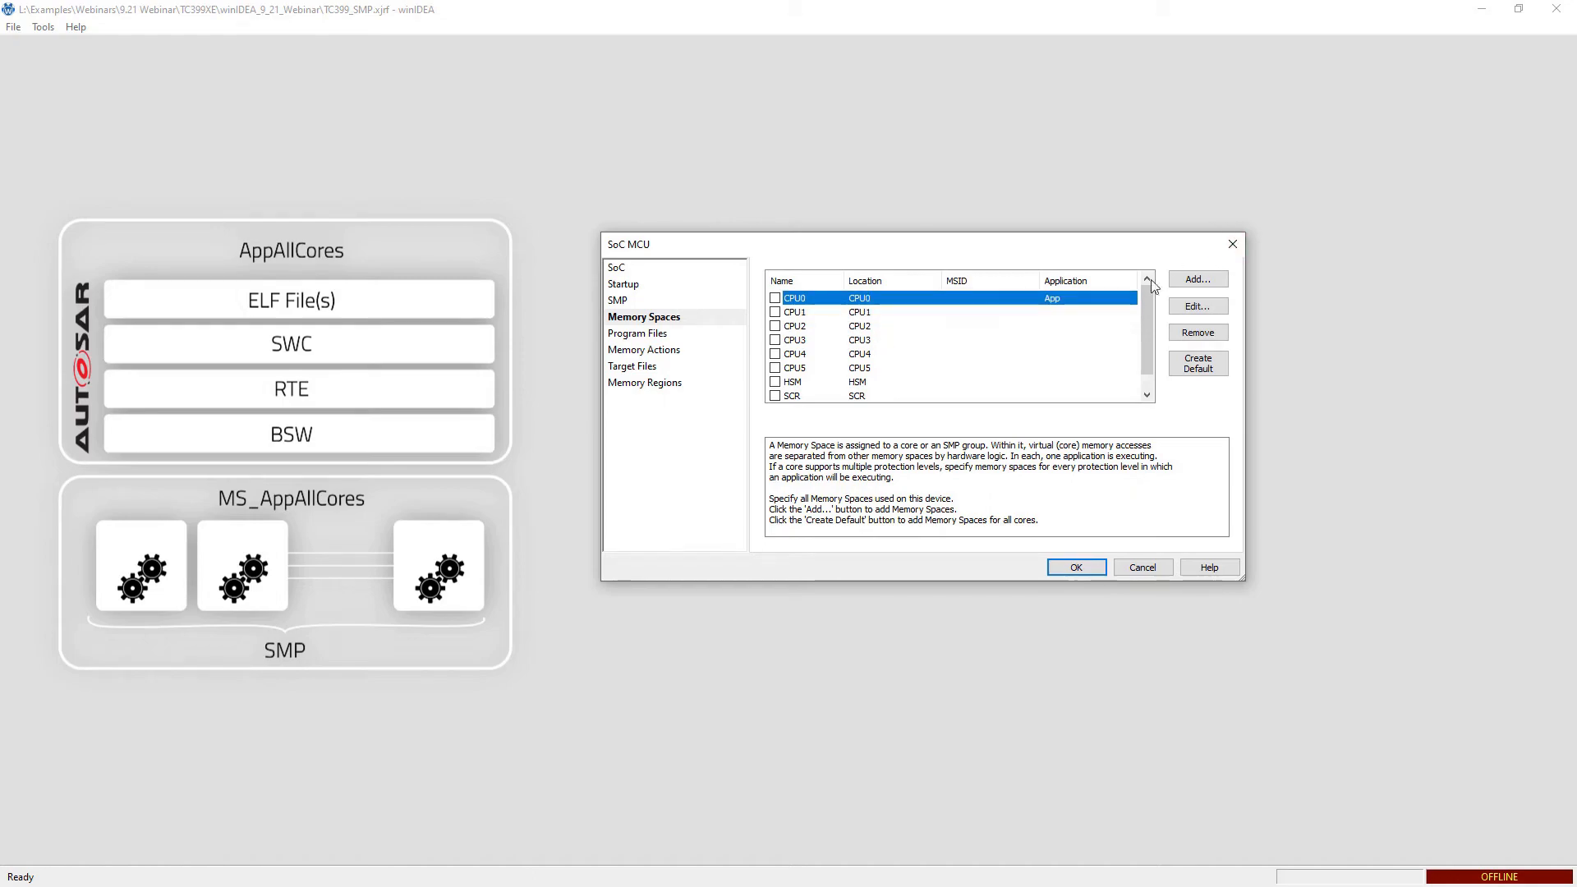
Add a memory space named MS_AppAllCores located on the MS_AppAllCores SMP group and assign the AppAllCores application to it.
left_click(1196, 279)
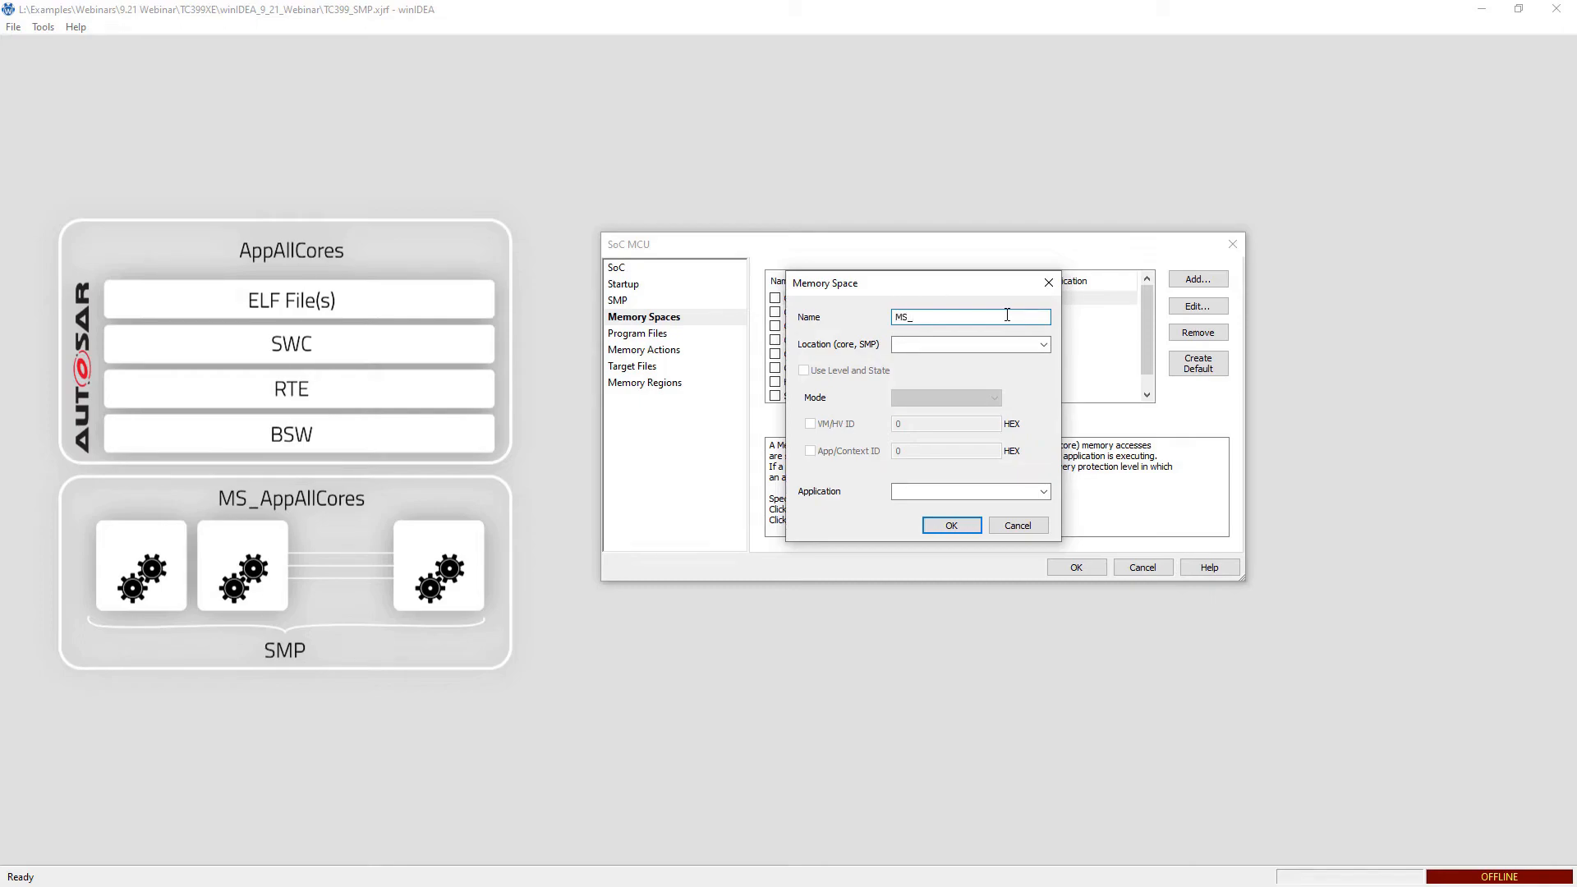
type("MS_AppAllCores")
left_click(1043, 345)
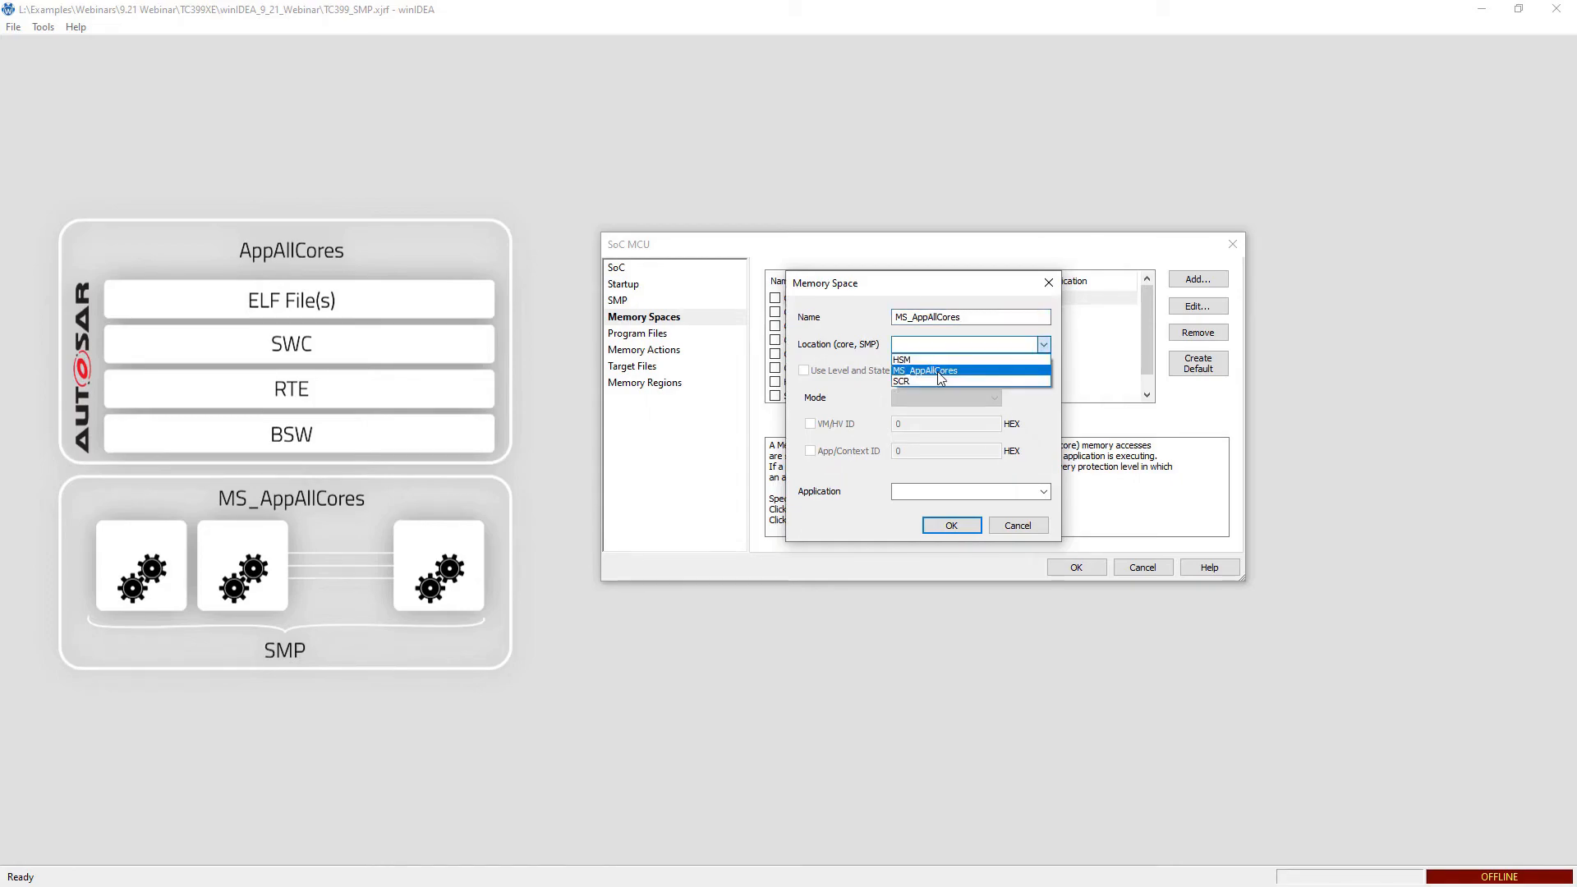
left_click(938, 371)
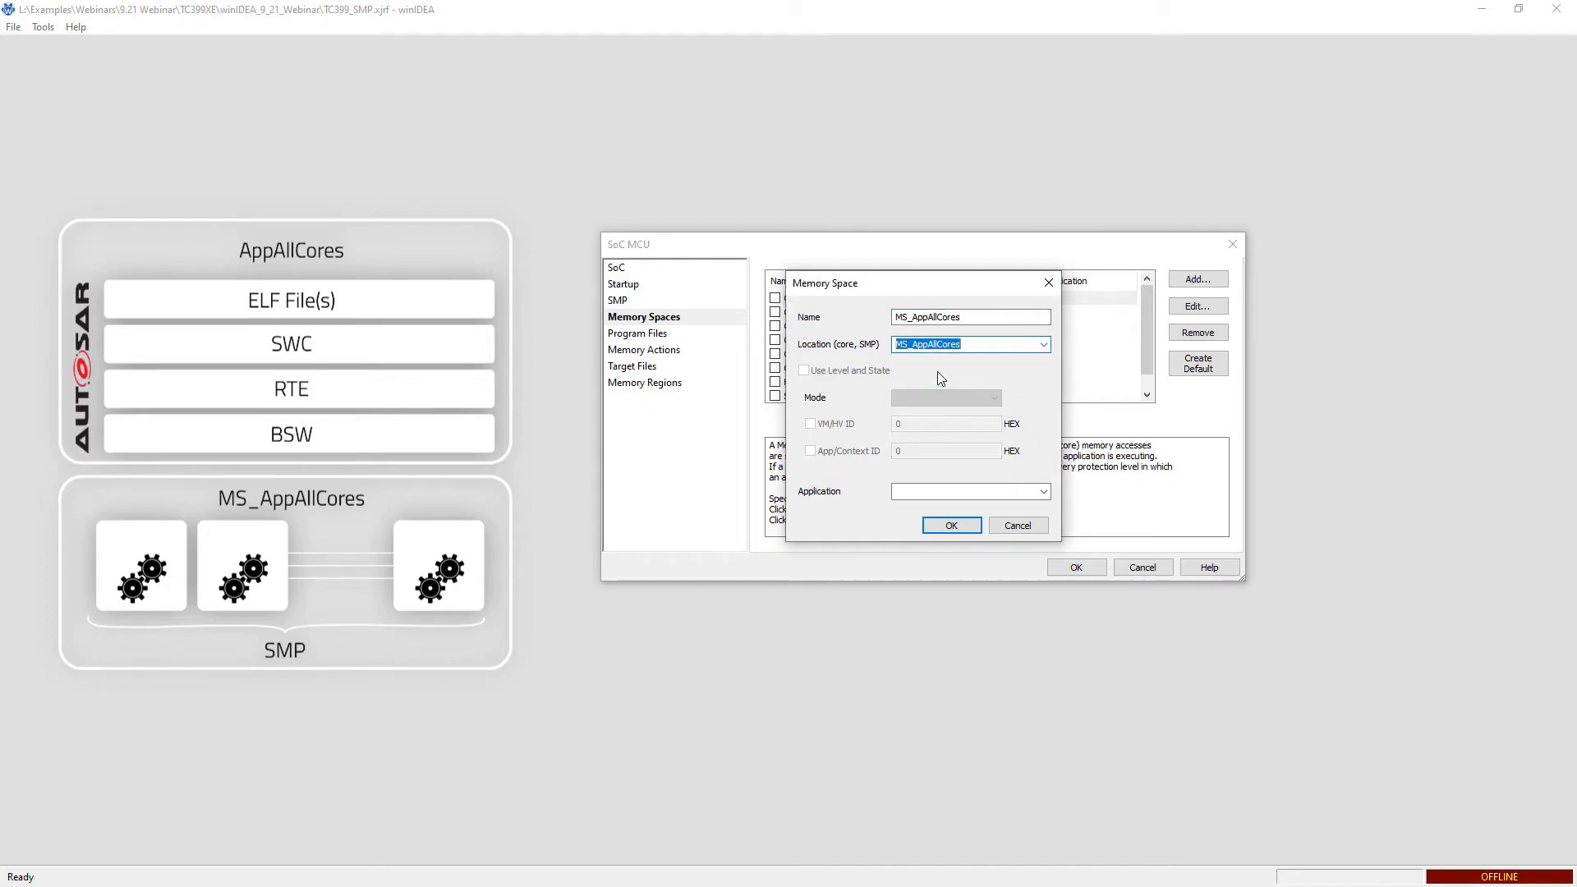
left_click(1043, 491)
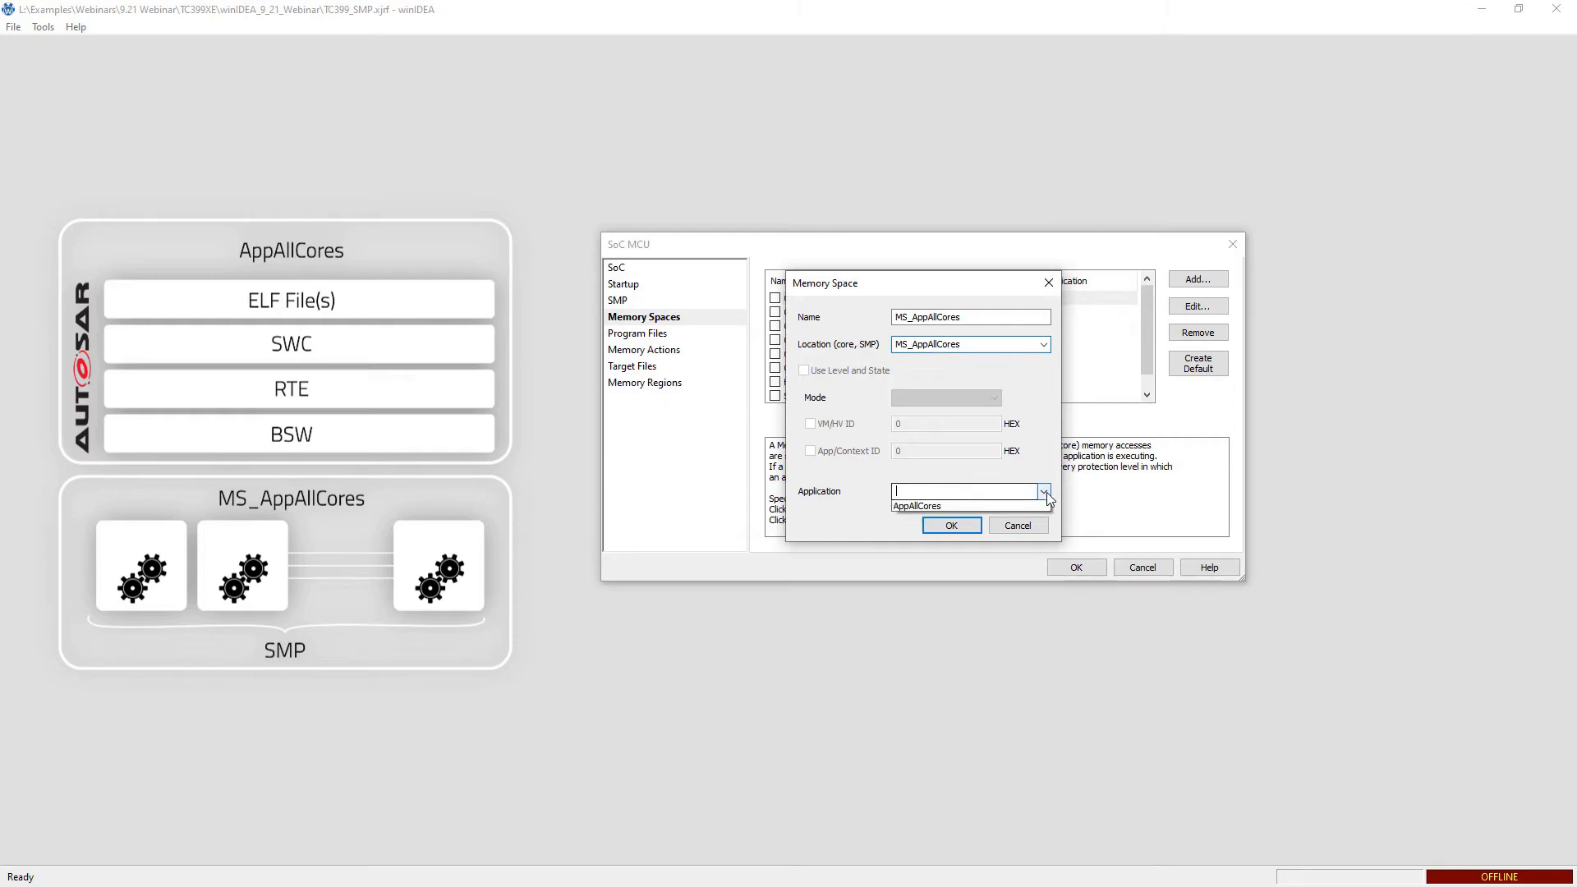
left_click(934, 505)
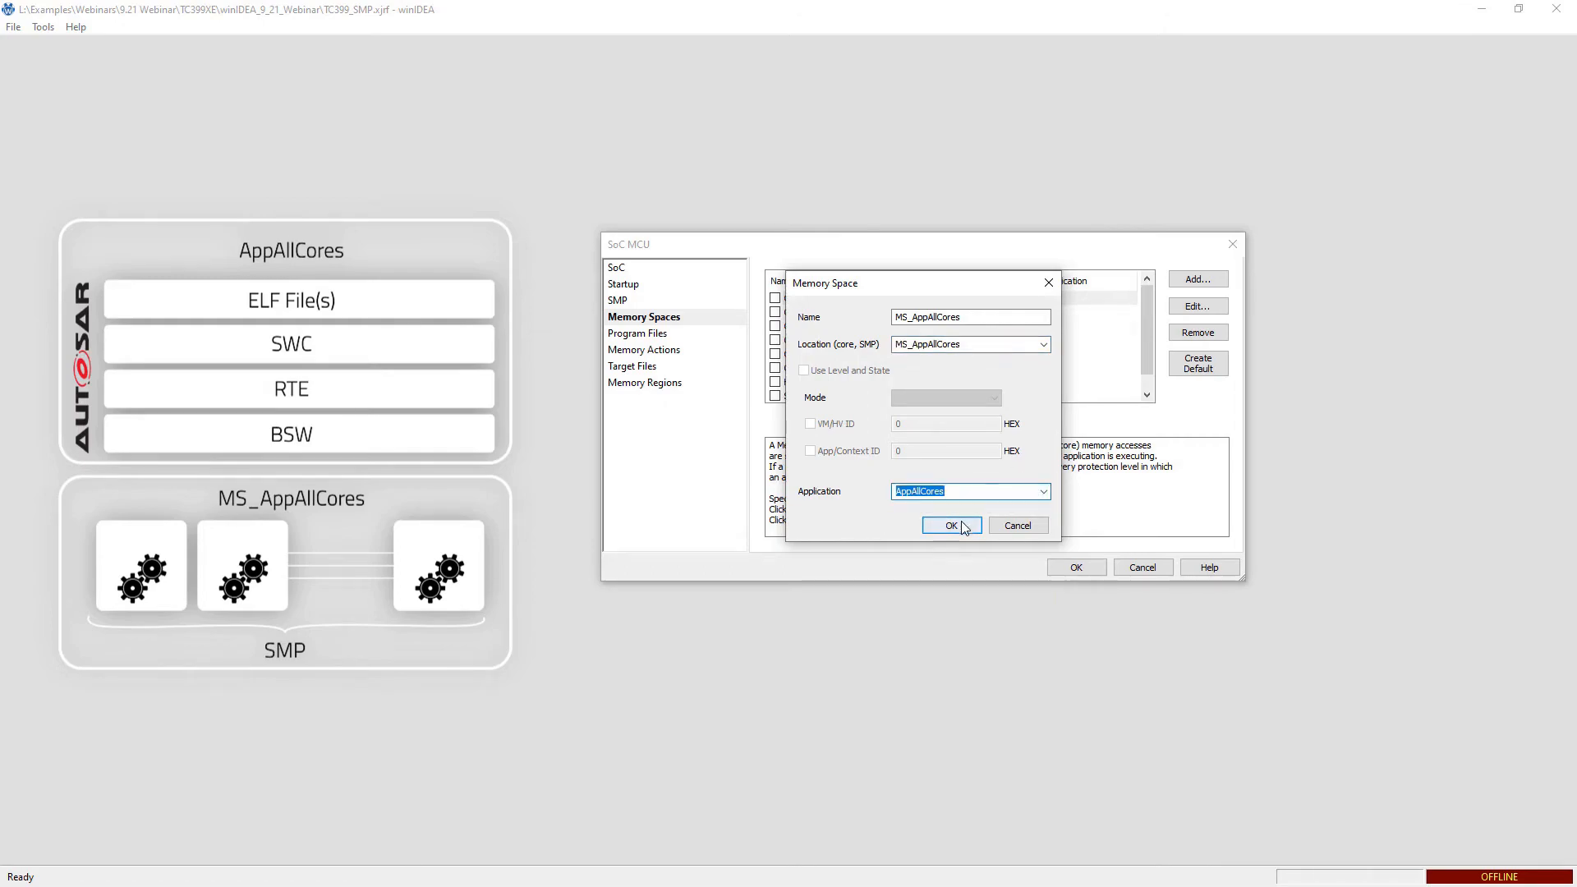
left_click(952, 525)
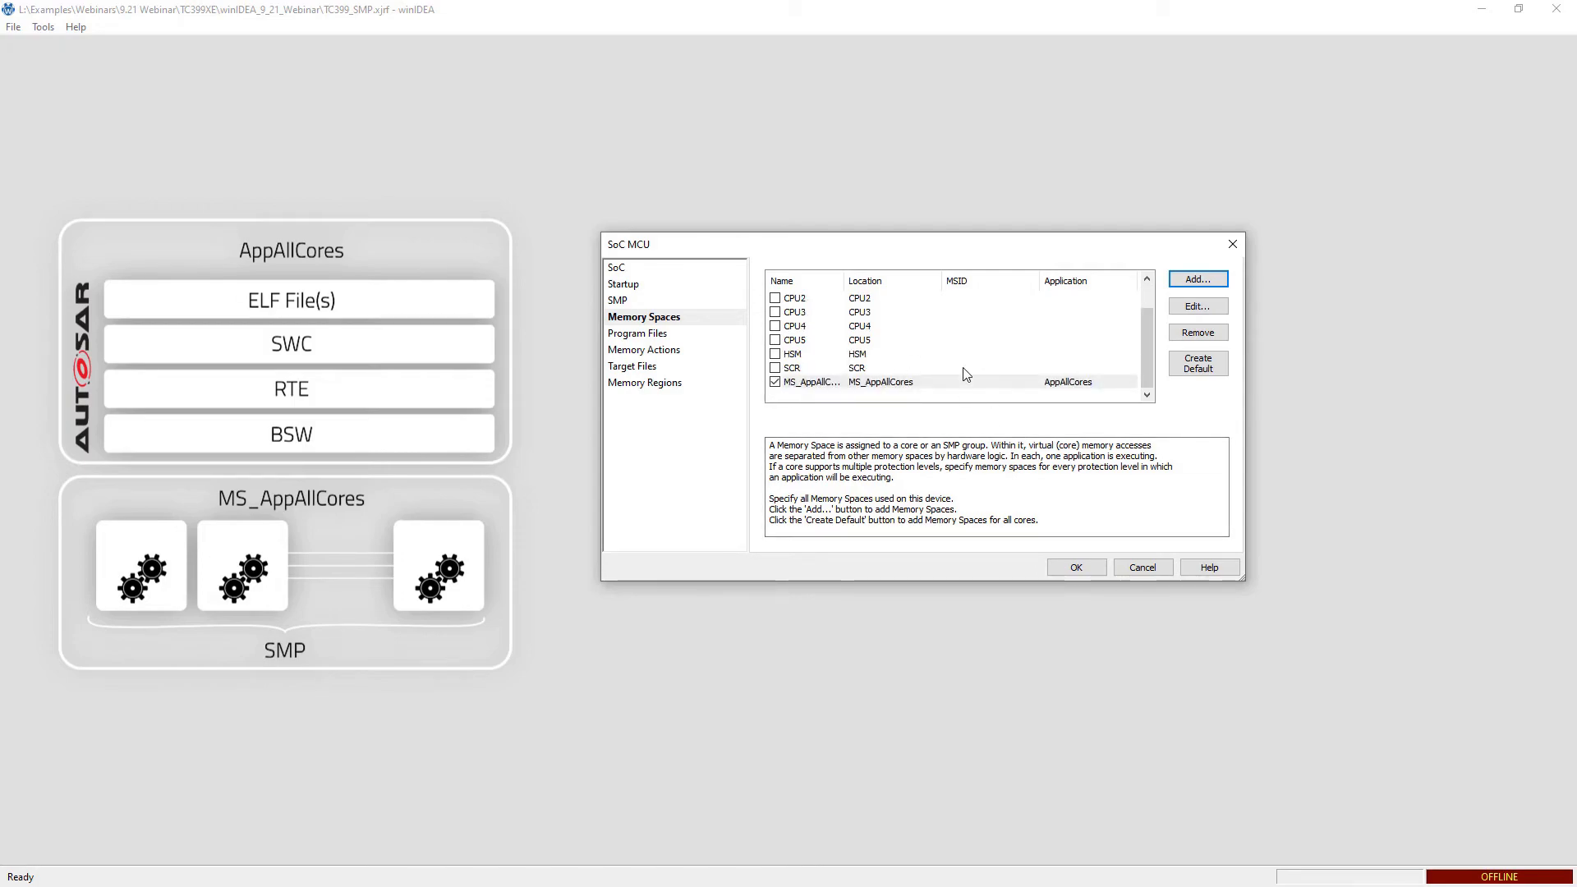
double_click(846, 278)
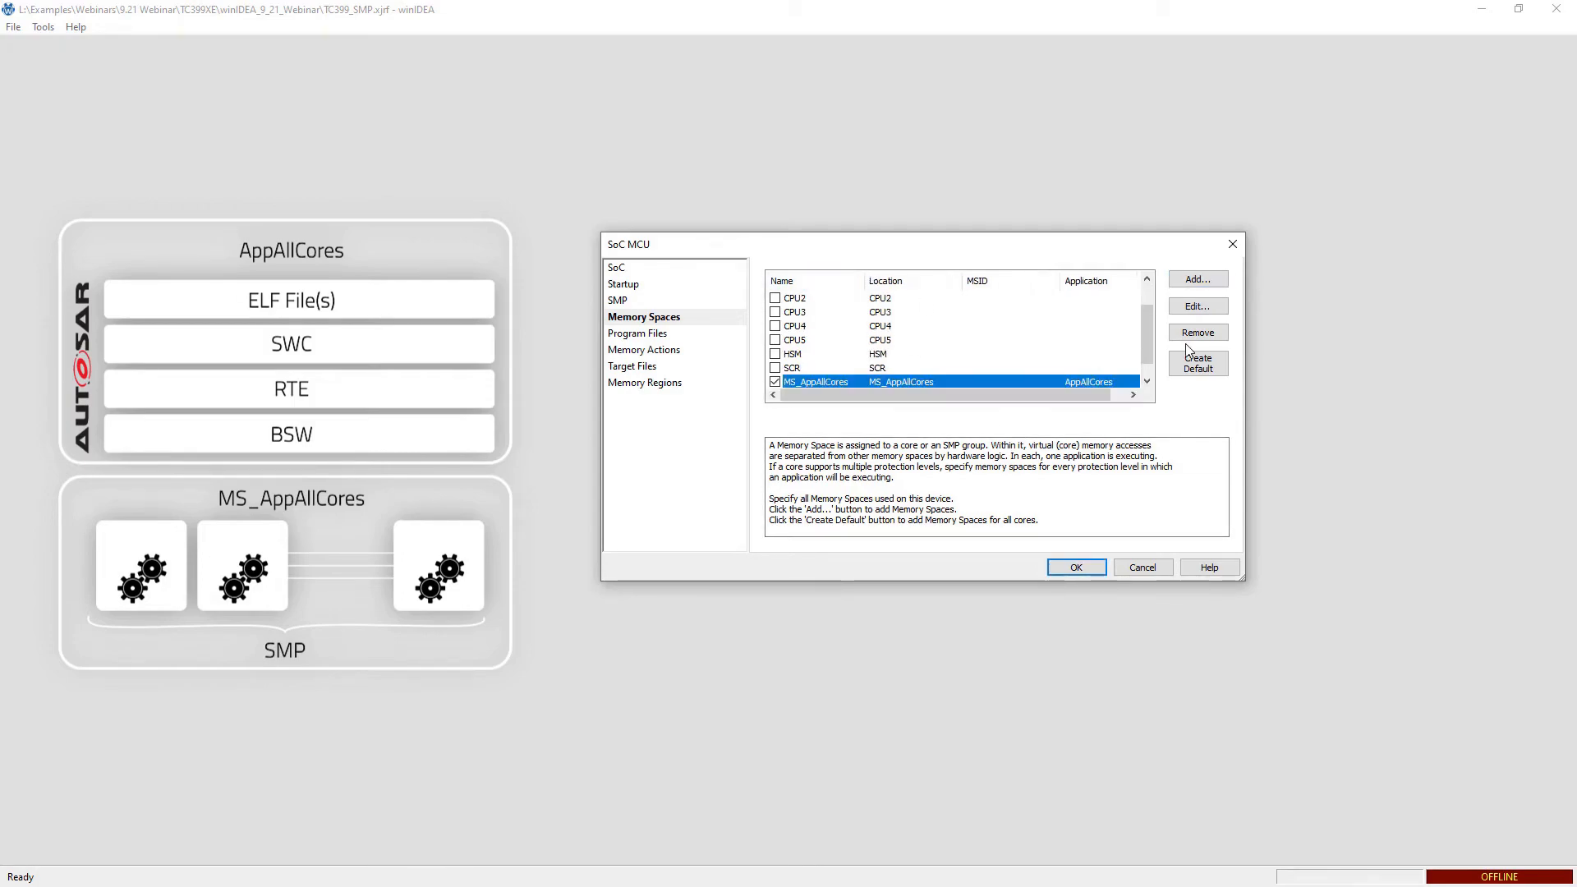
Remove the CPU0 to CPU5 and HSM memory spaces from the MCU SoC.
left_click_drag(1092, 396, 1009, 410)
scroll(1141, 342, "down", 1)
mouse_move(1155, 336)
left_mouse_down()
mouse_move(1151, 297)
mouse_move(1133, 353)
left_mouse_up()
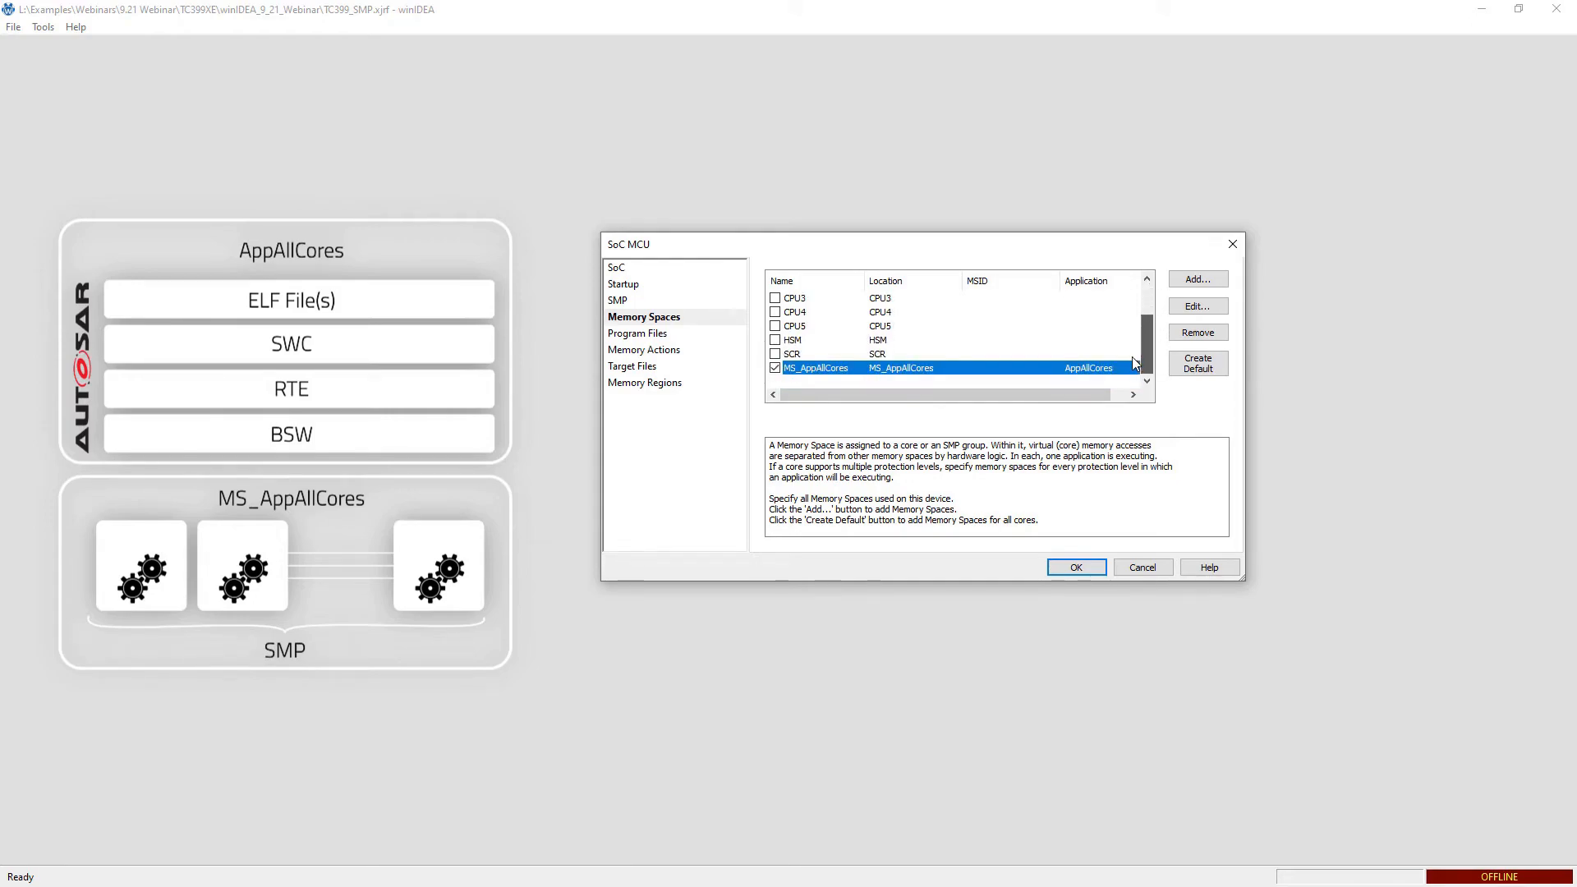
left_click(887, 314)
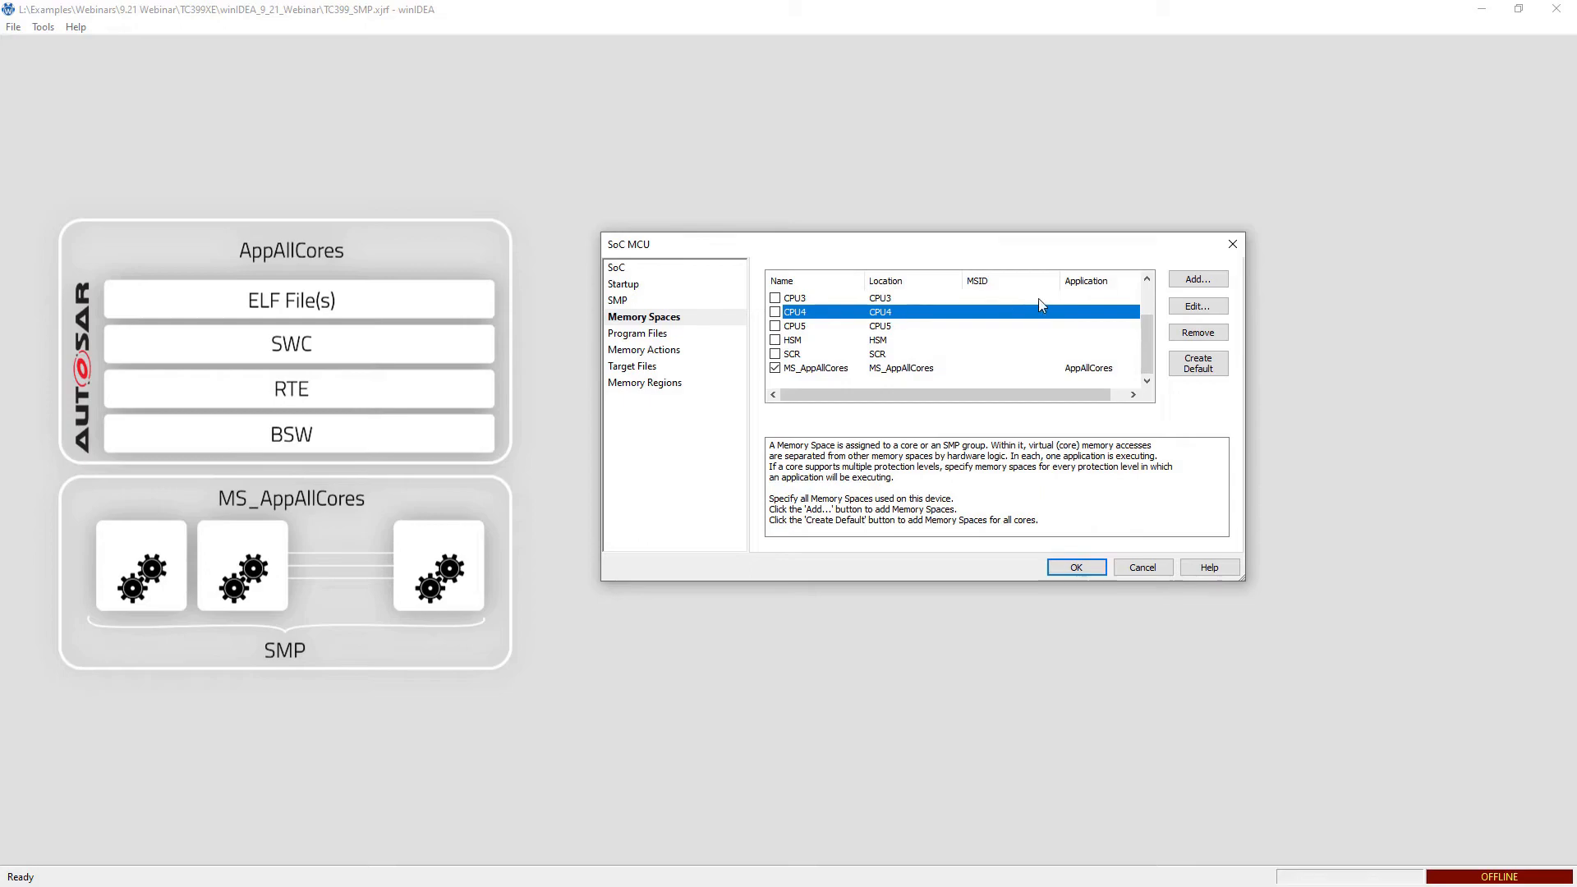
left_click(1196, 330)
left_click(920, 301)
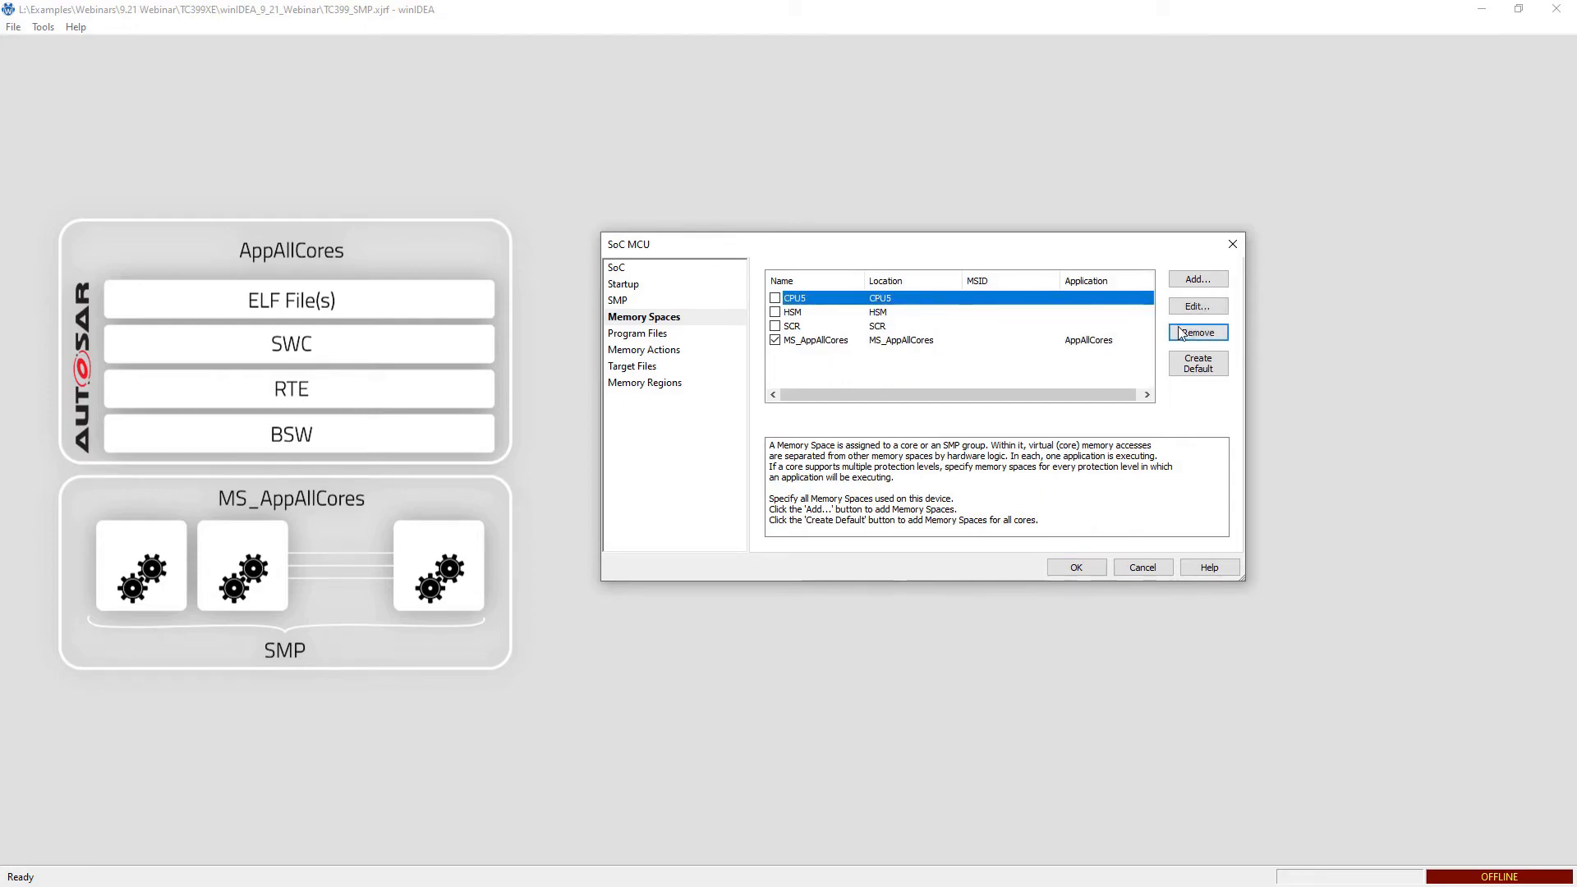
left_click(1196, 332)
left_click(895, 300)
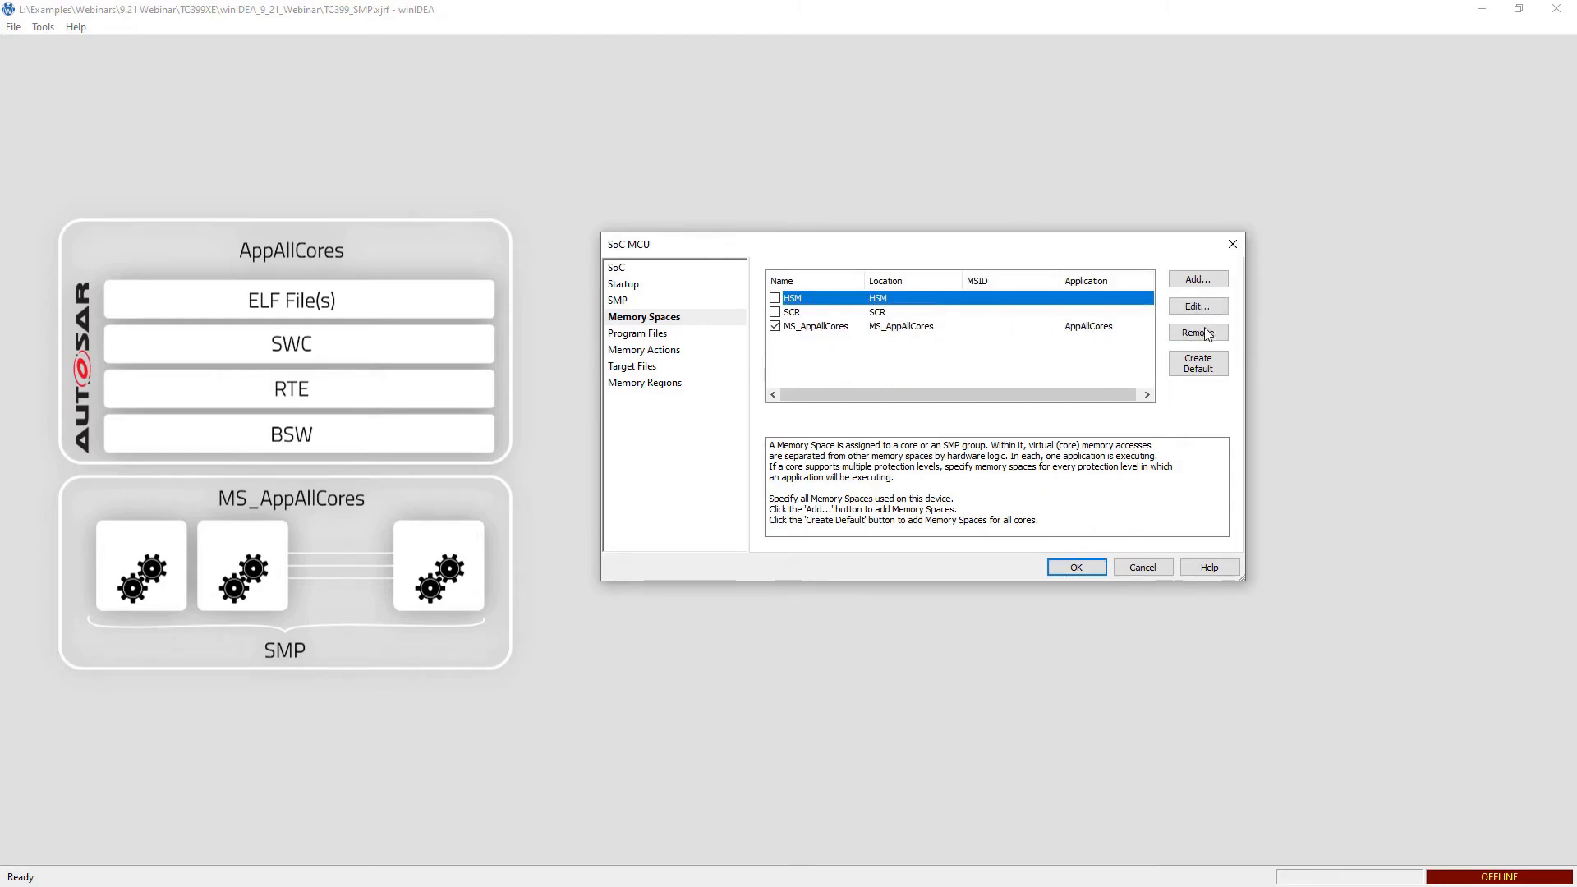
left_click(1205, 332)
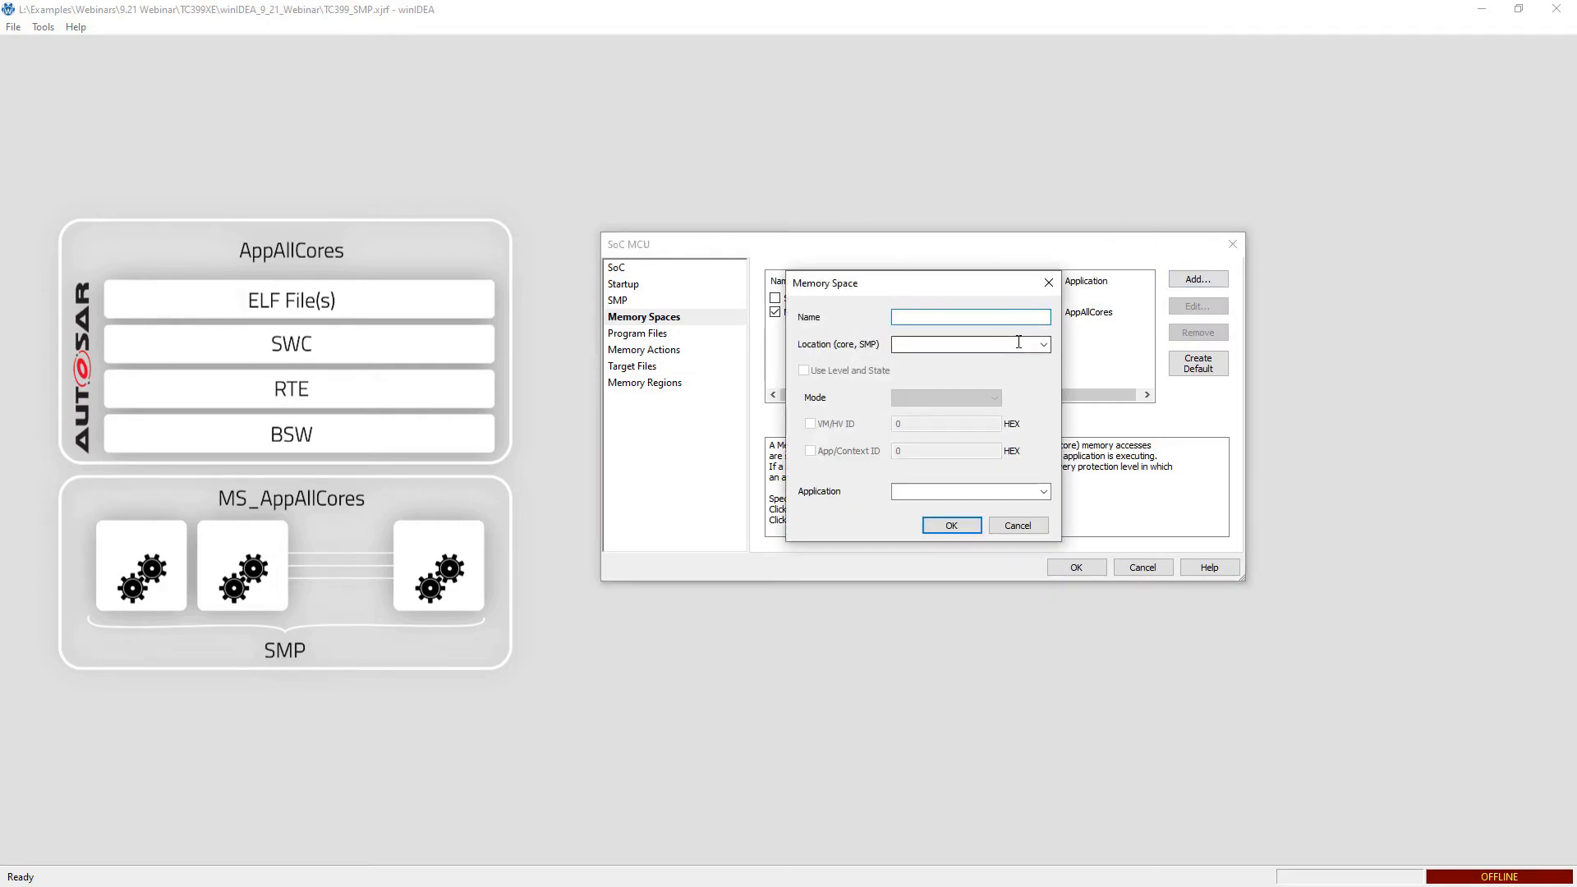
Add a memory space named HSM located on the HSM core without an application, and leave it disabled.
type("HSM")
left_click(1043, 344)
left_click(909, 377)
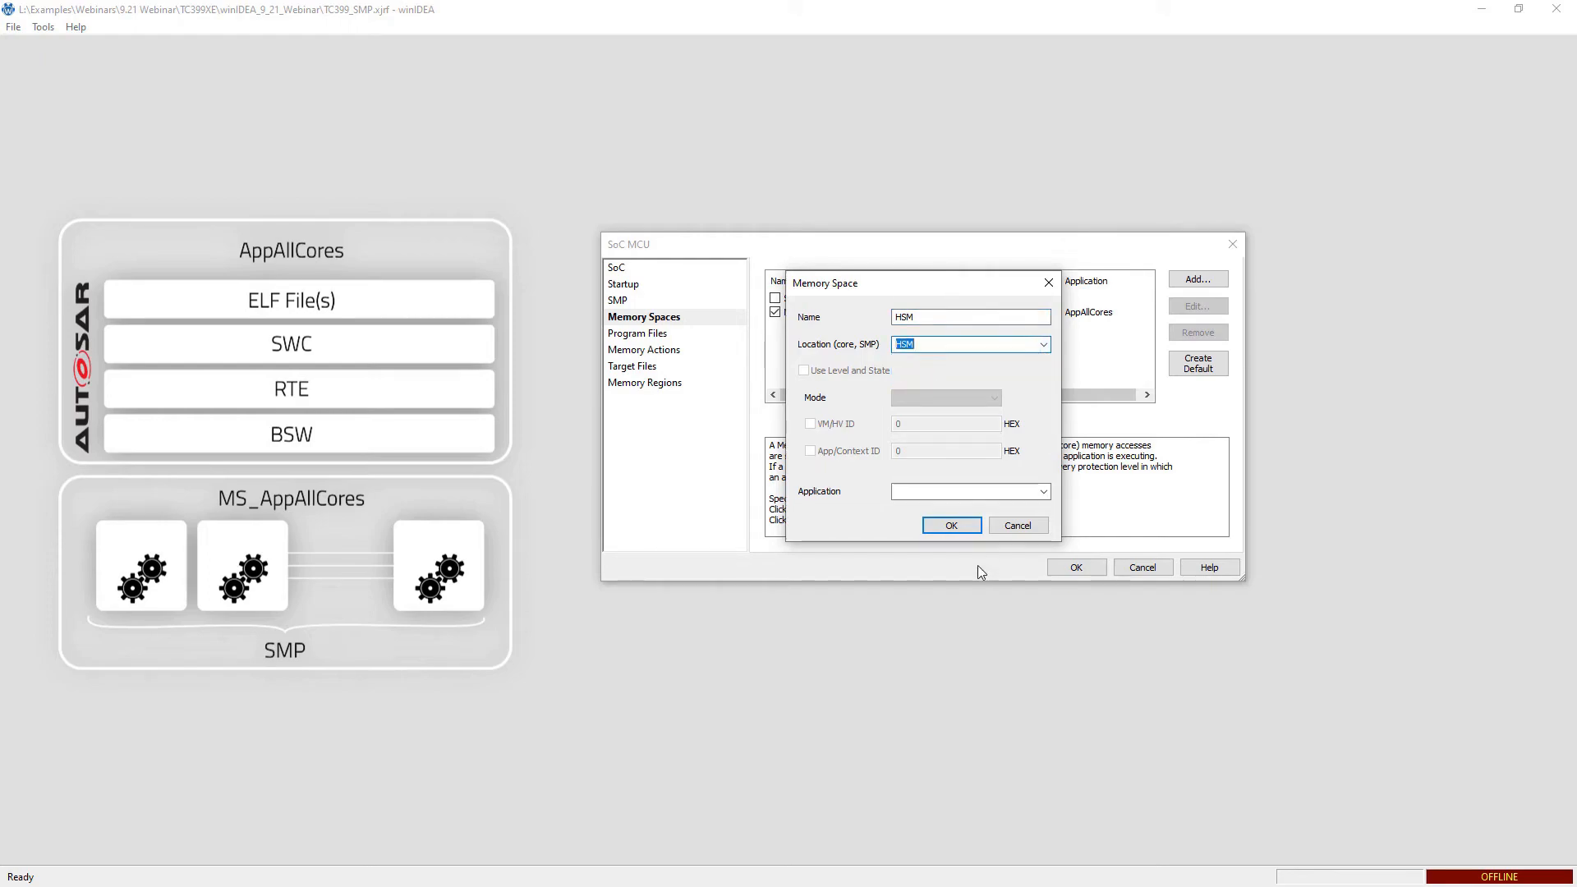
left_click(952, 526)
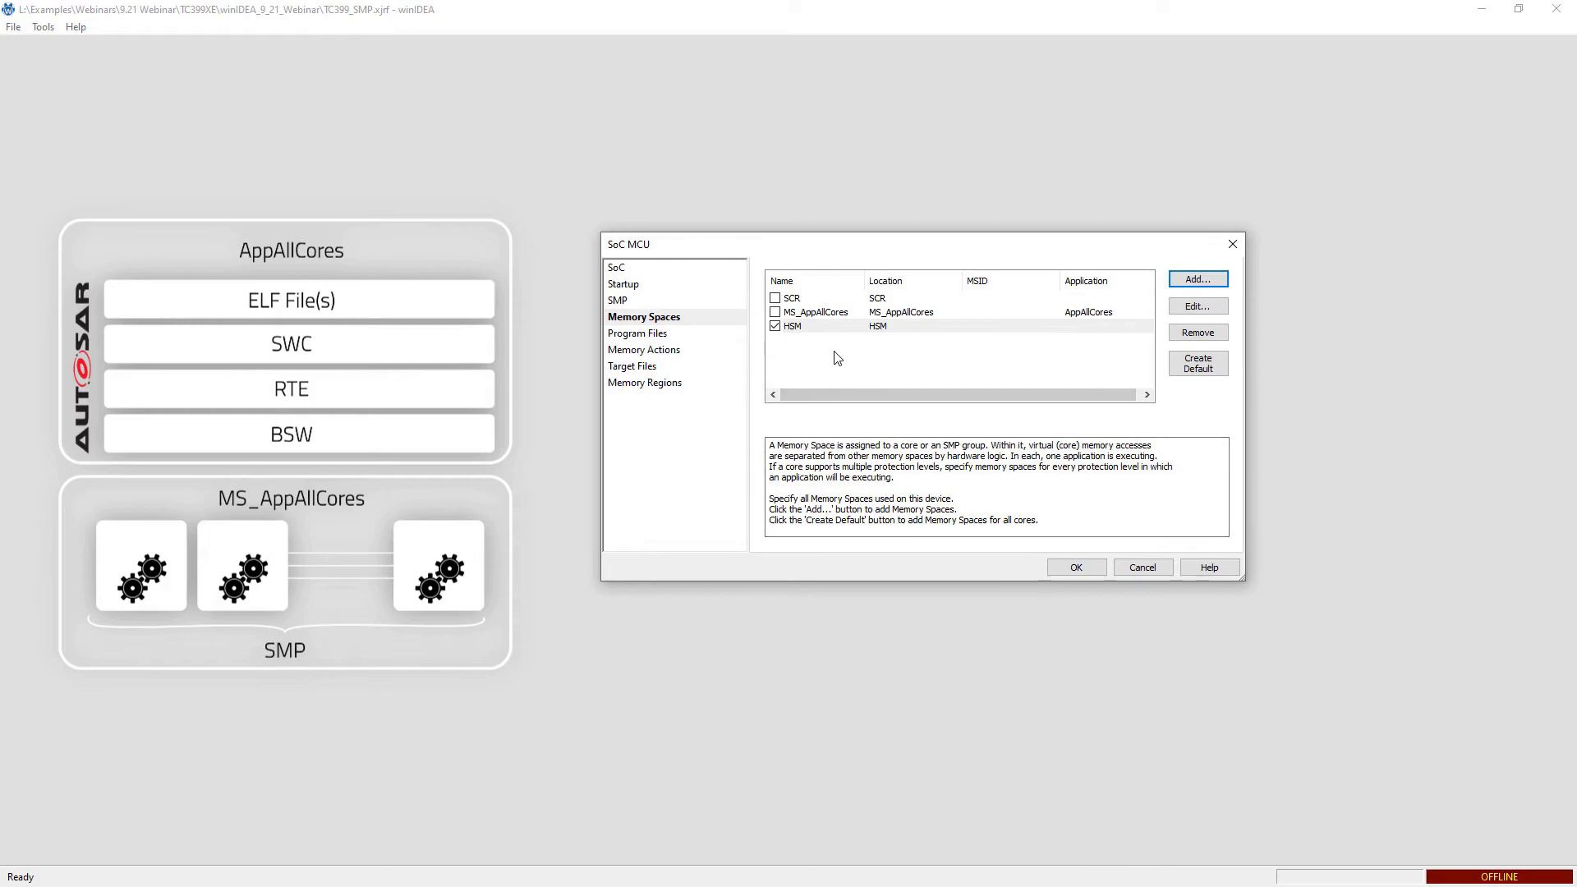
left_click(775, 326)
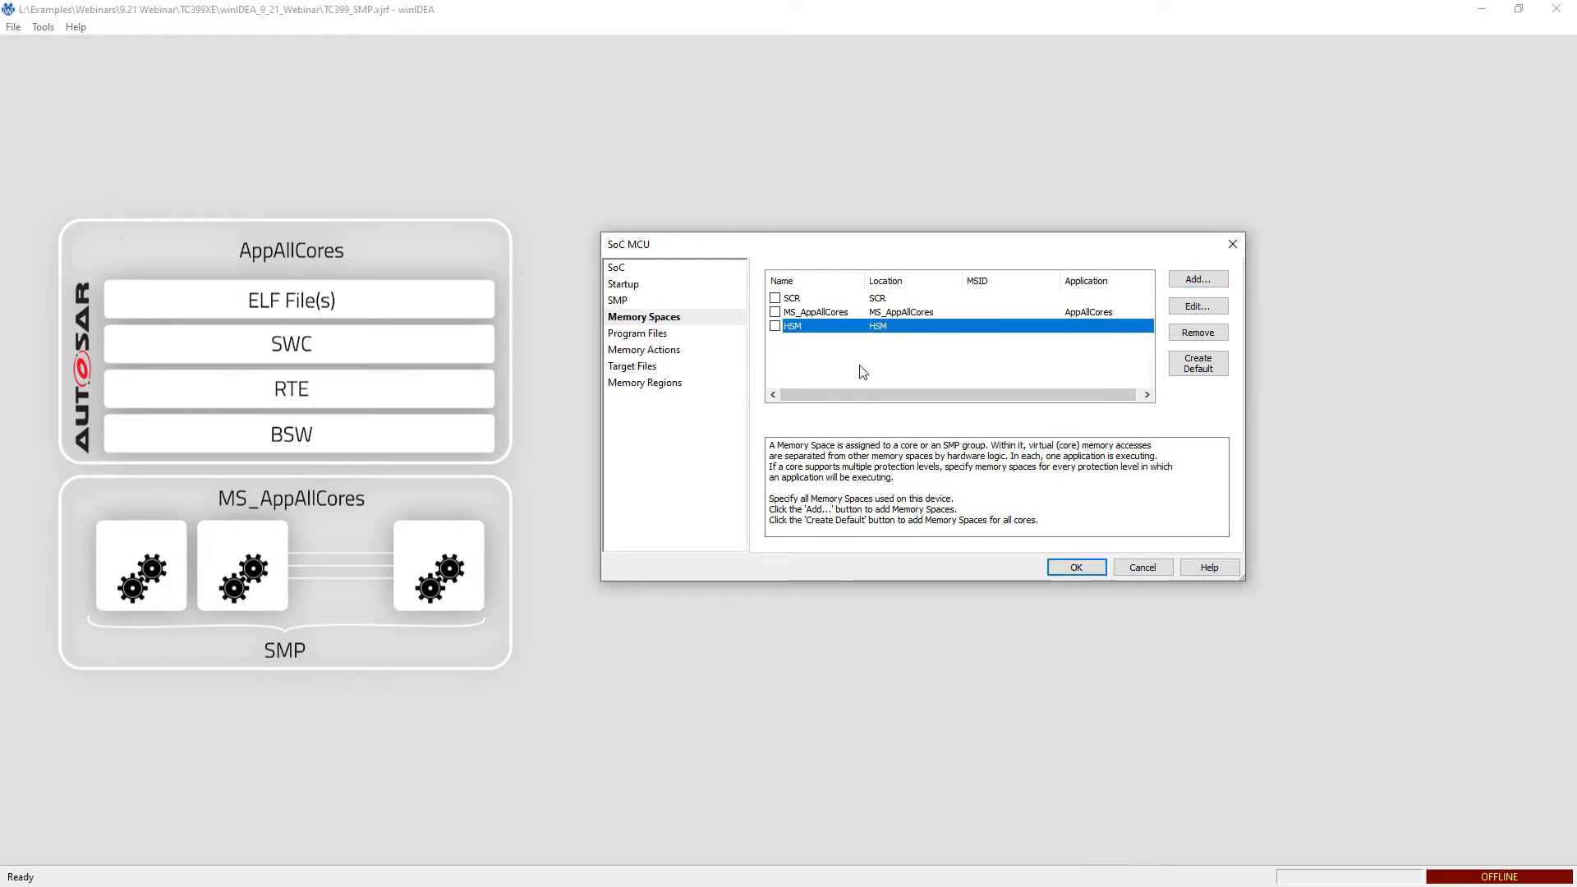
left_click(924, 312)
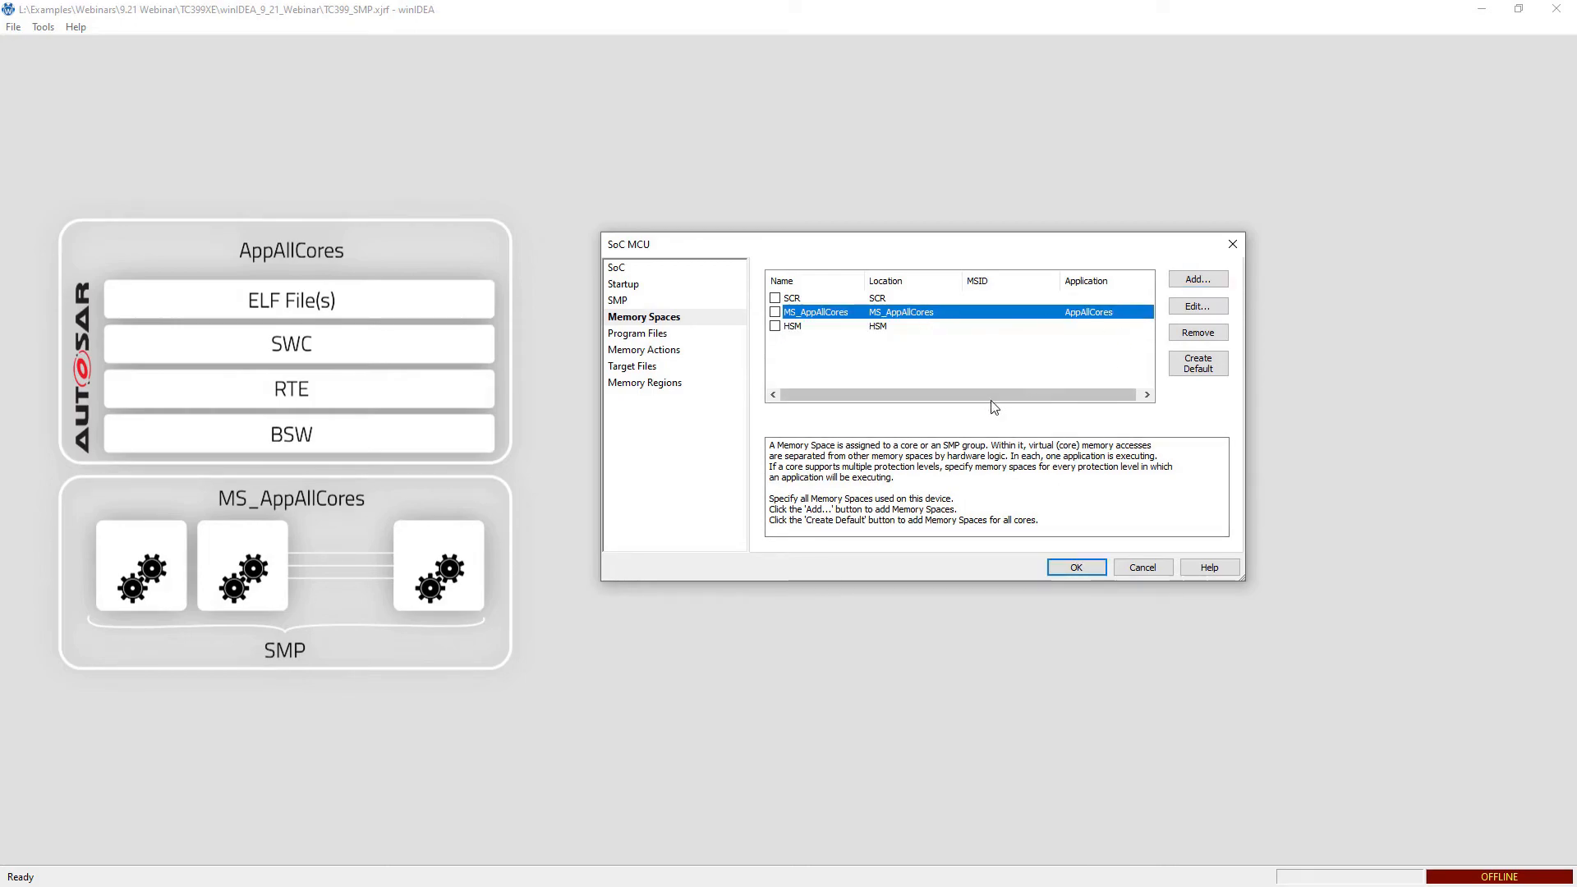
Check the SoC's program files and accept the SoC settings and the session configuration.
left_click(654, 337)
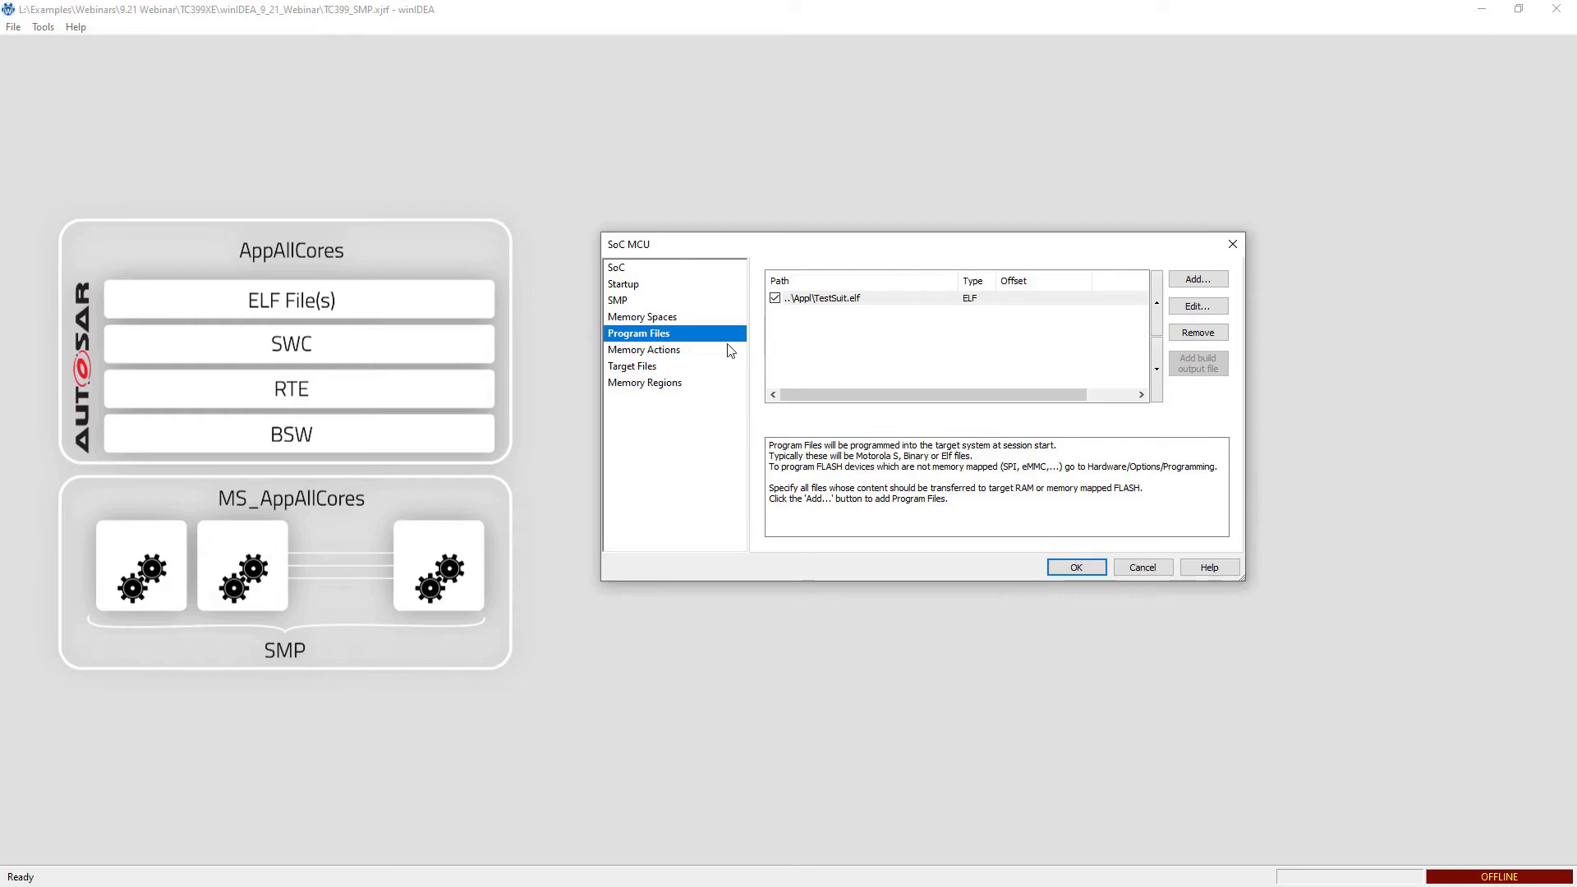
left_click(1089, 568)
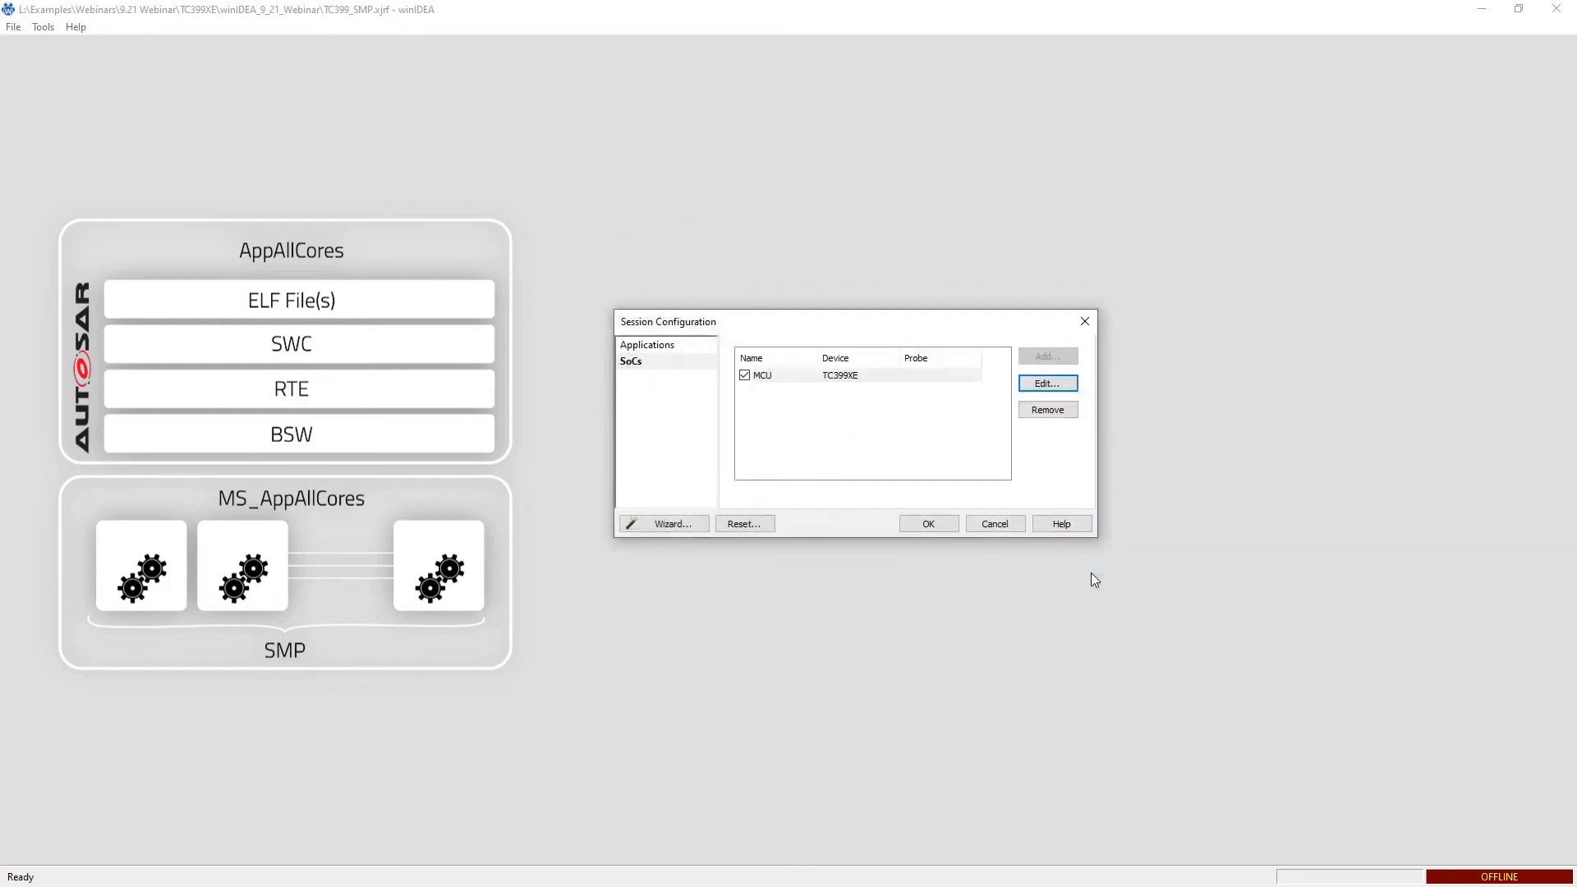
left_click(934, 524)
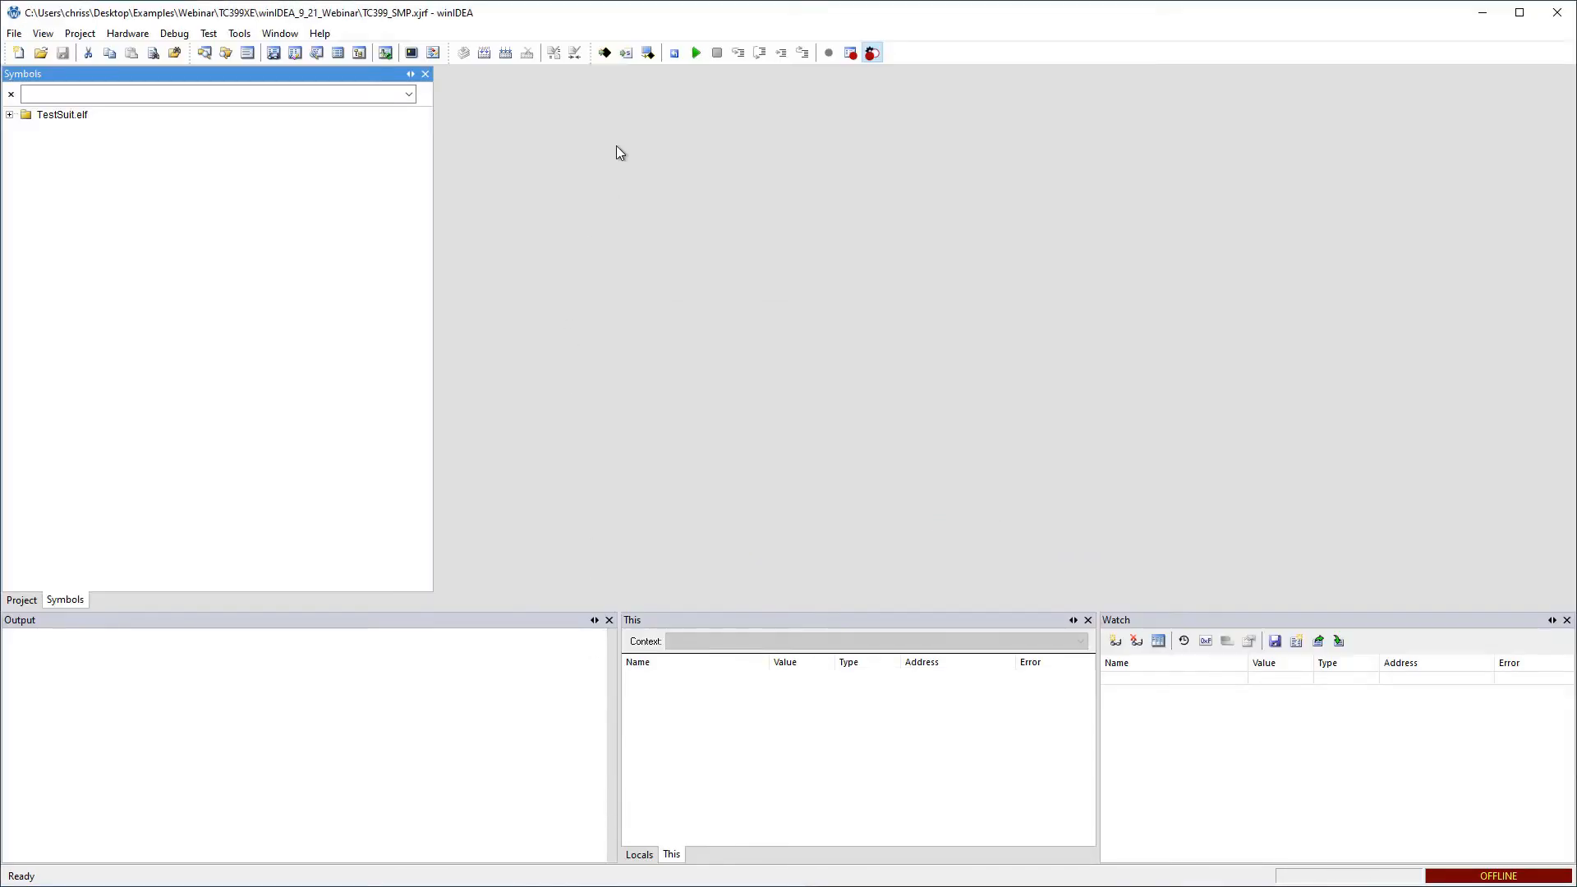
Download the program to the target and switch the debug view to SMP core CPU4.
left_click(606, 54)
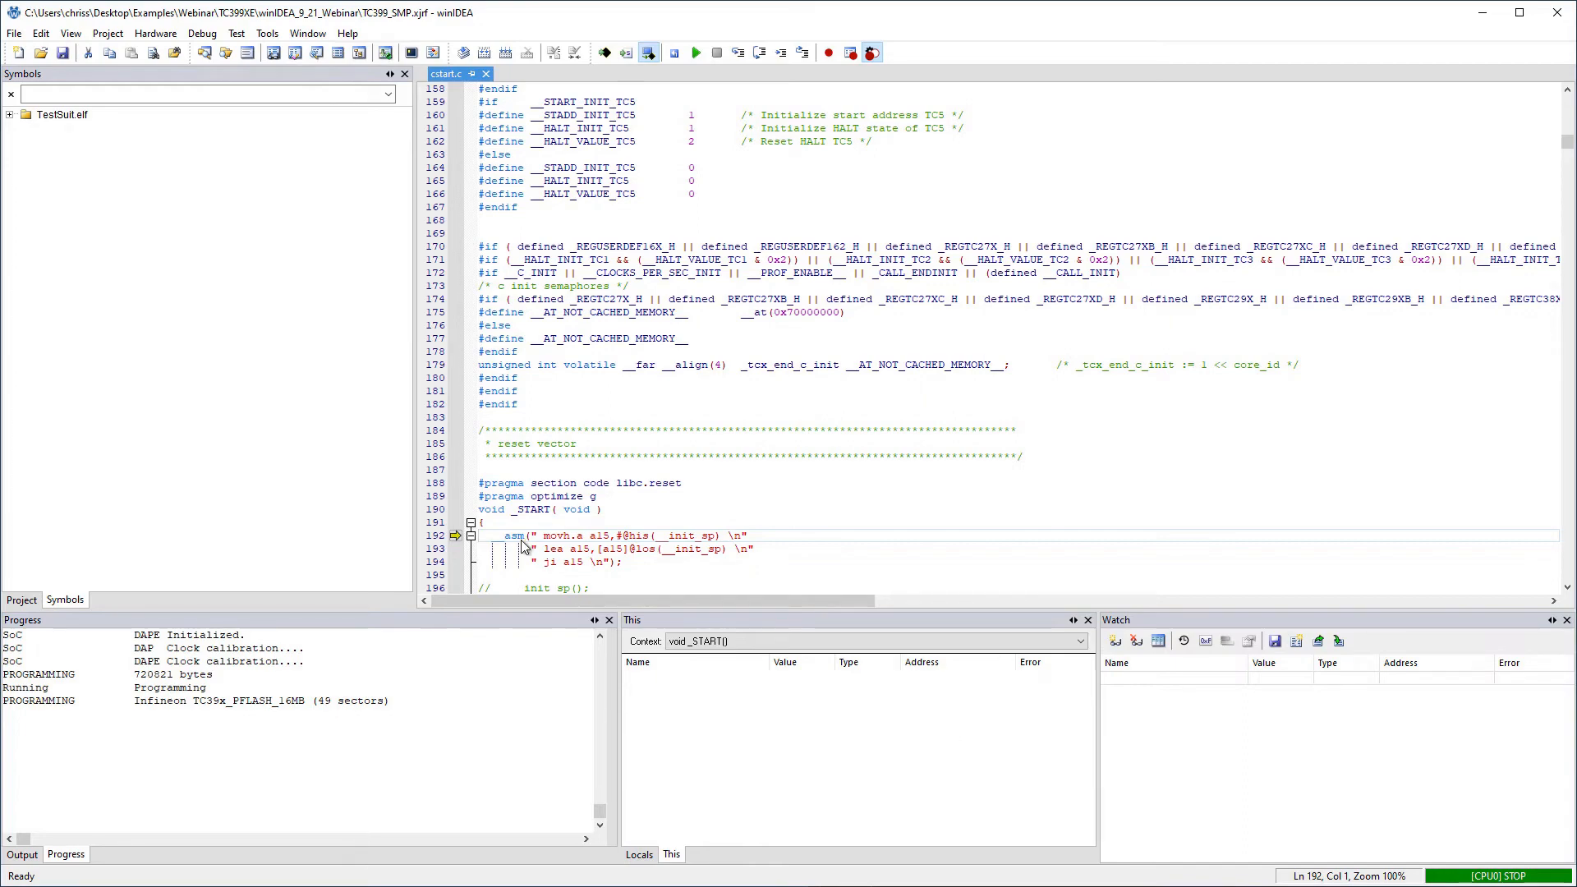
left_click(199, 34)
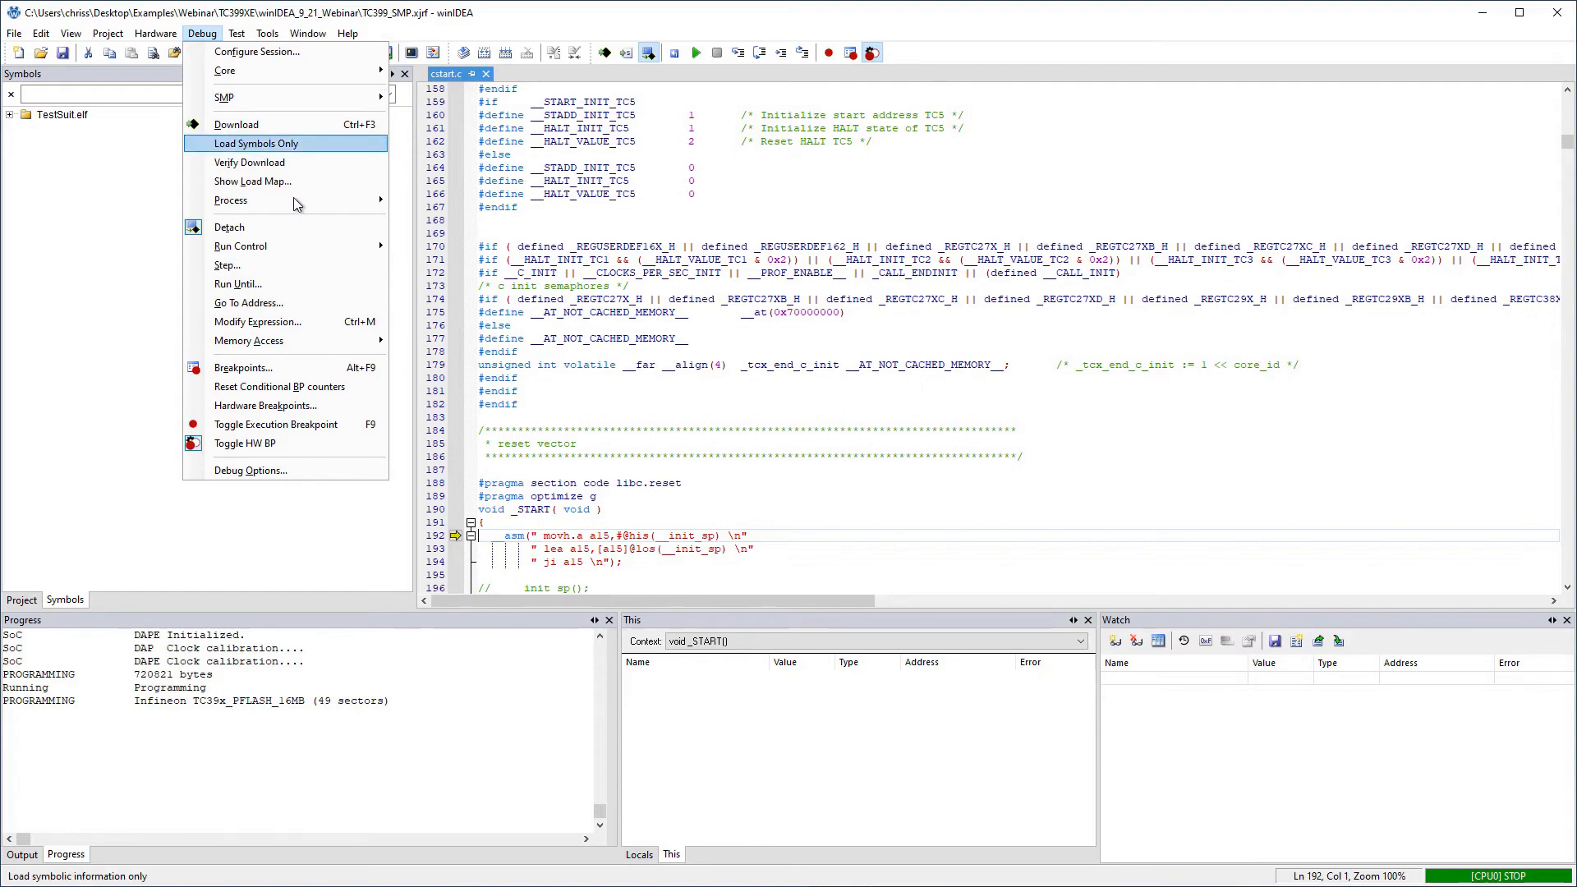
mouse_move(302, 246)
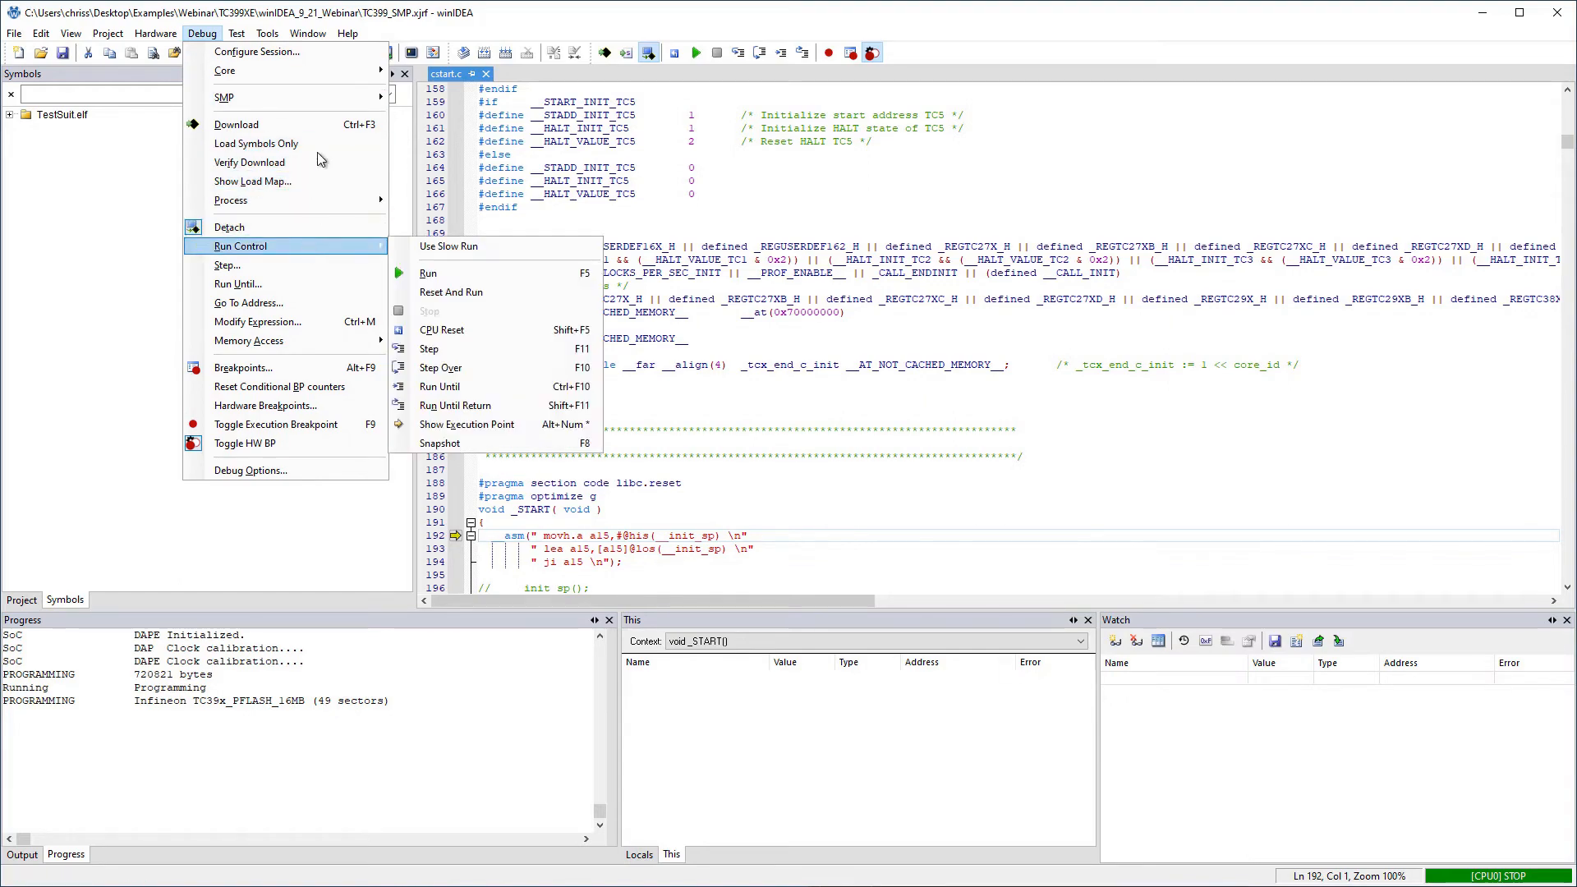
mouse_move(332, 97)
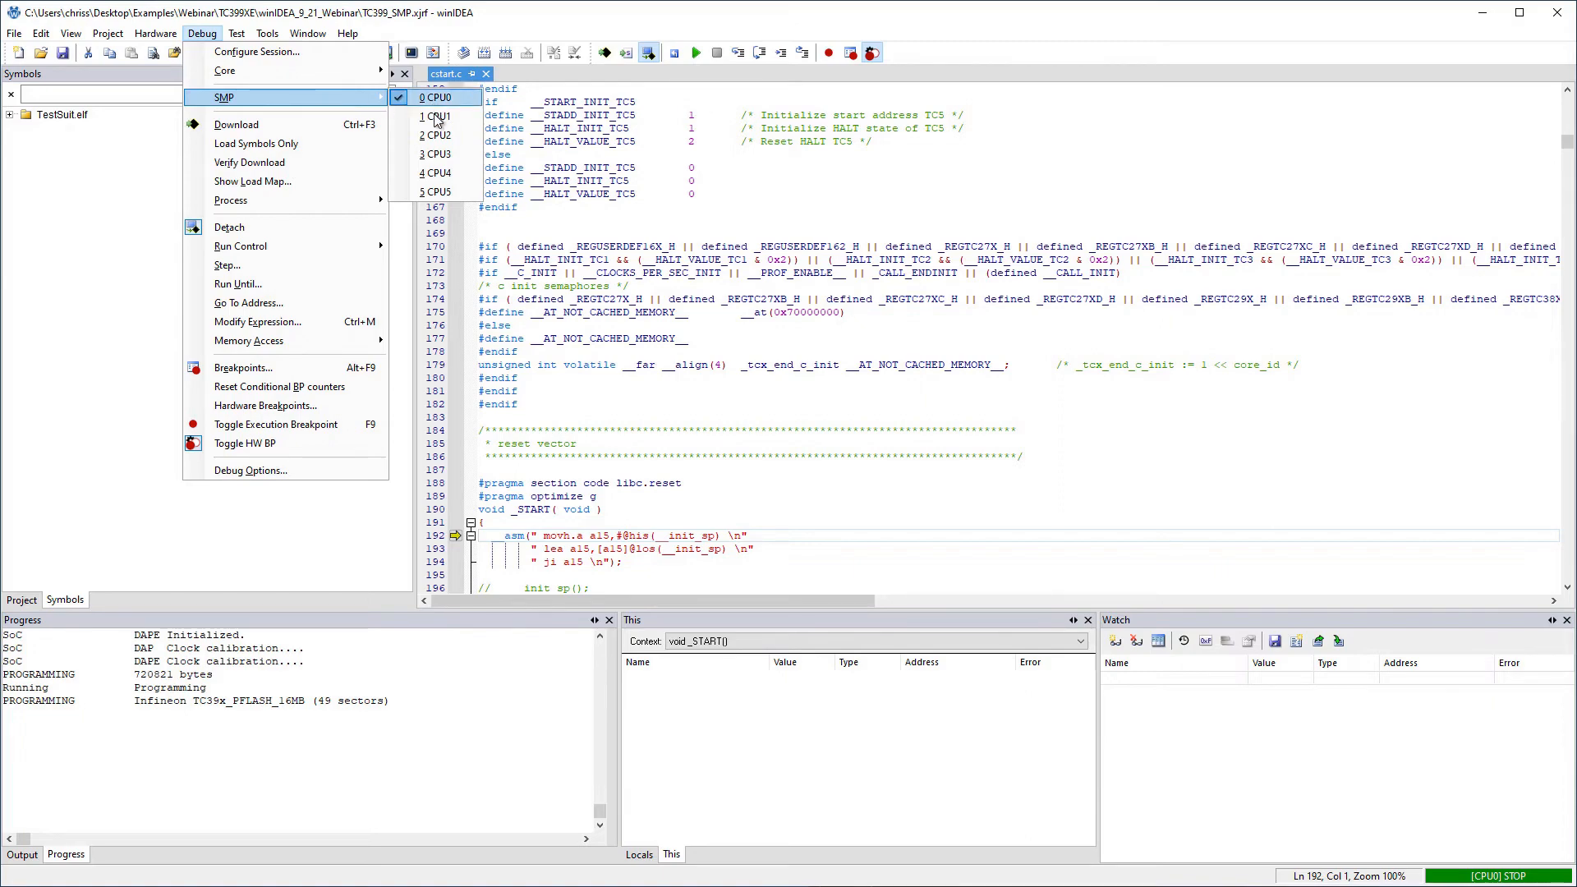
left_click(440, 173)
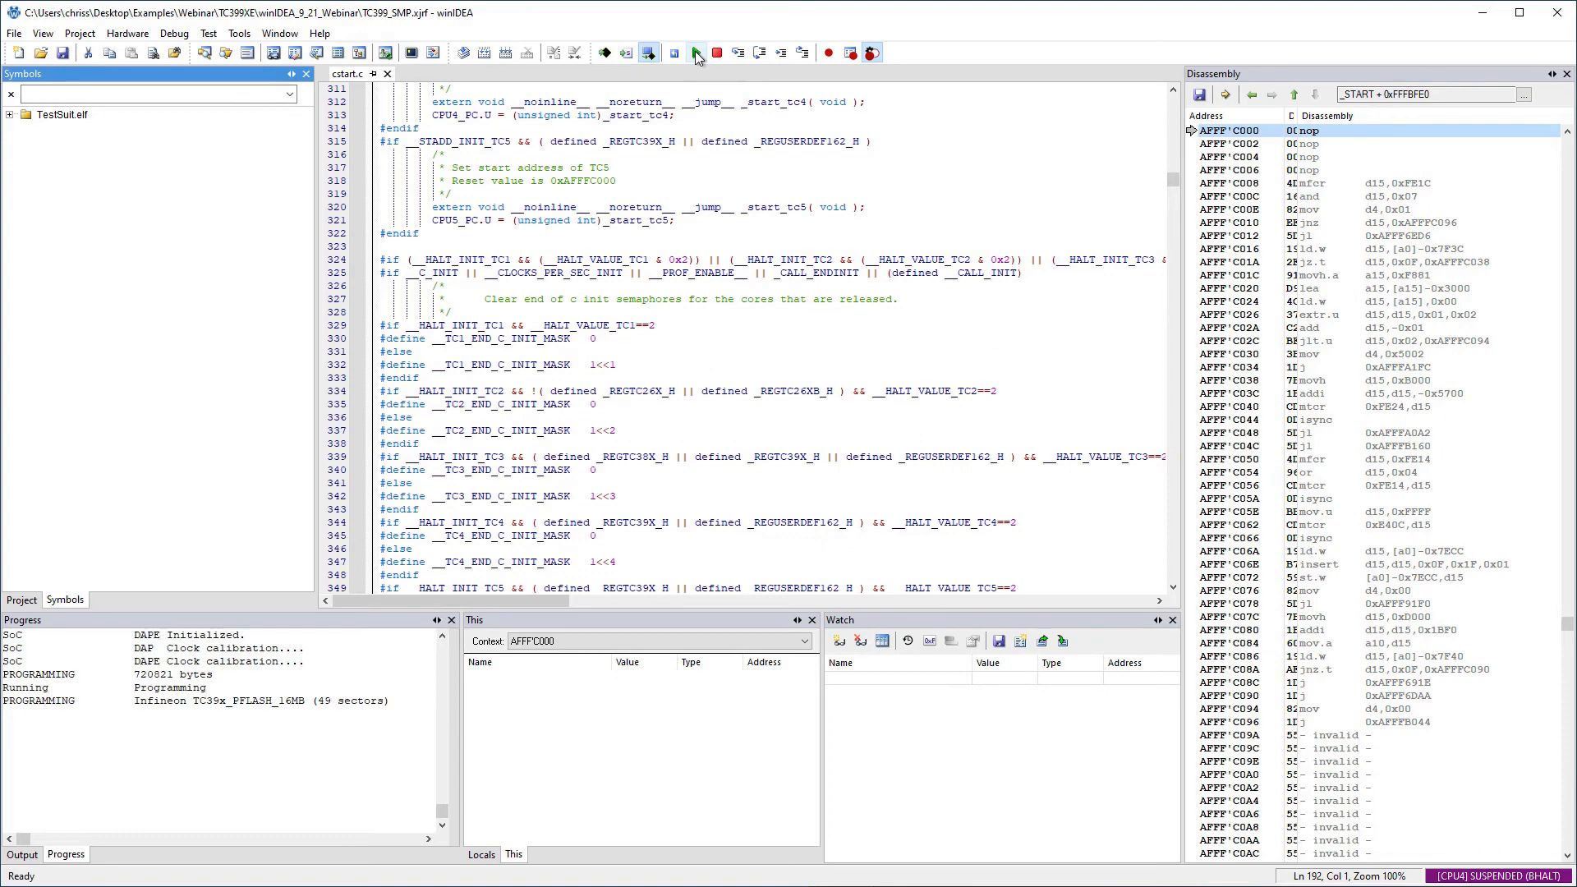
Run the application on the target.
left_click(695, 55)
left_click(695, 55)
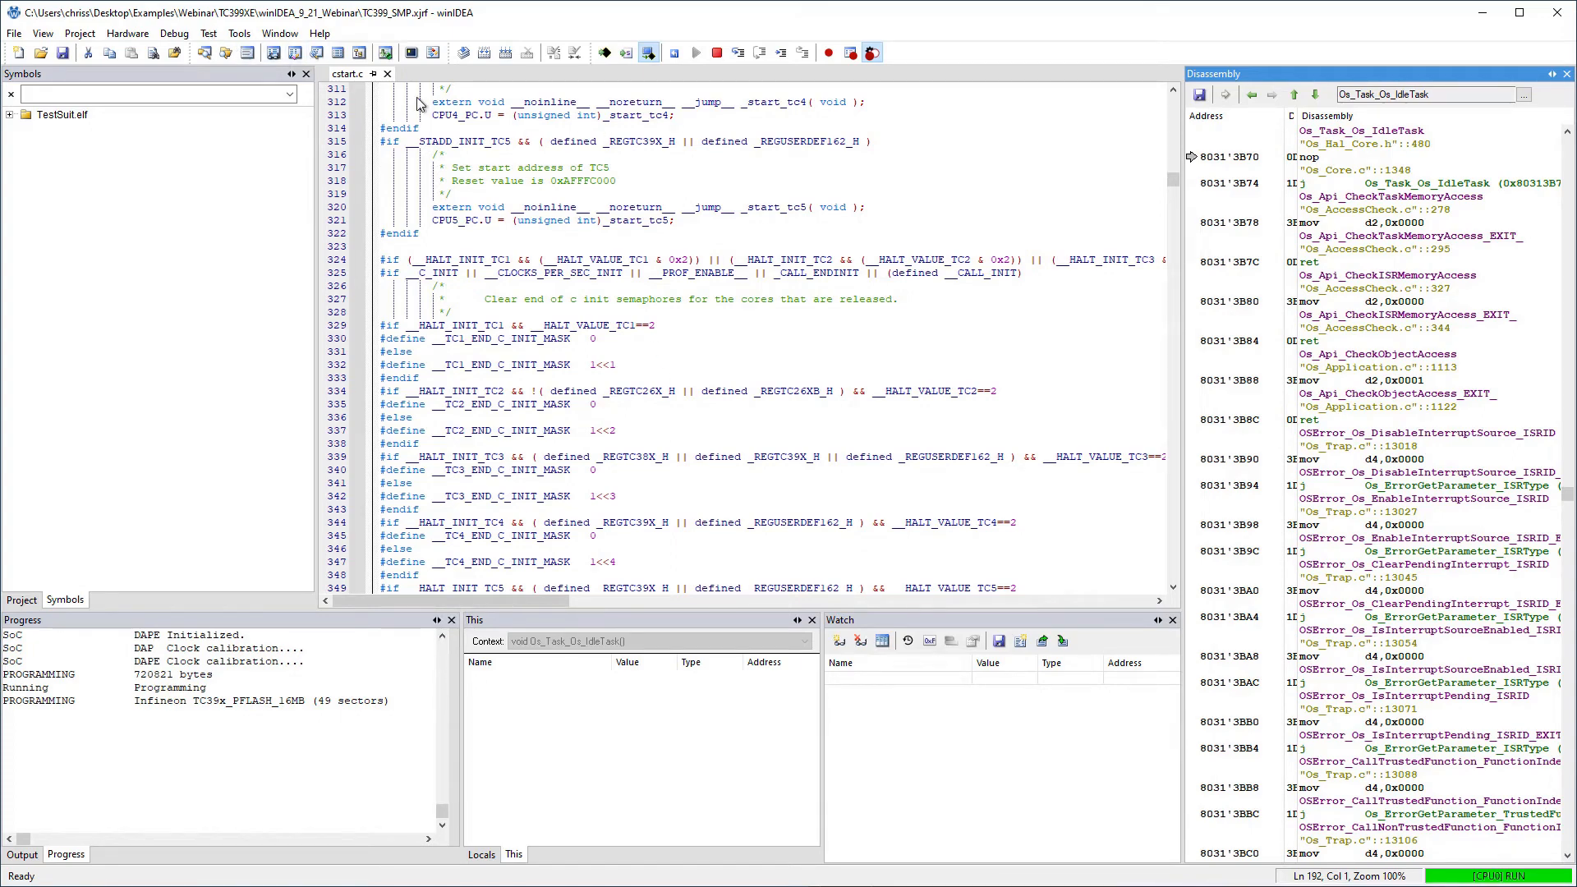
left_click(174, 35)
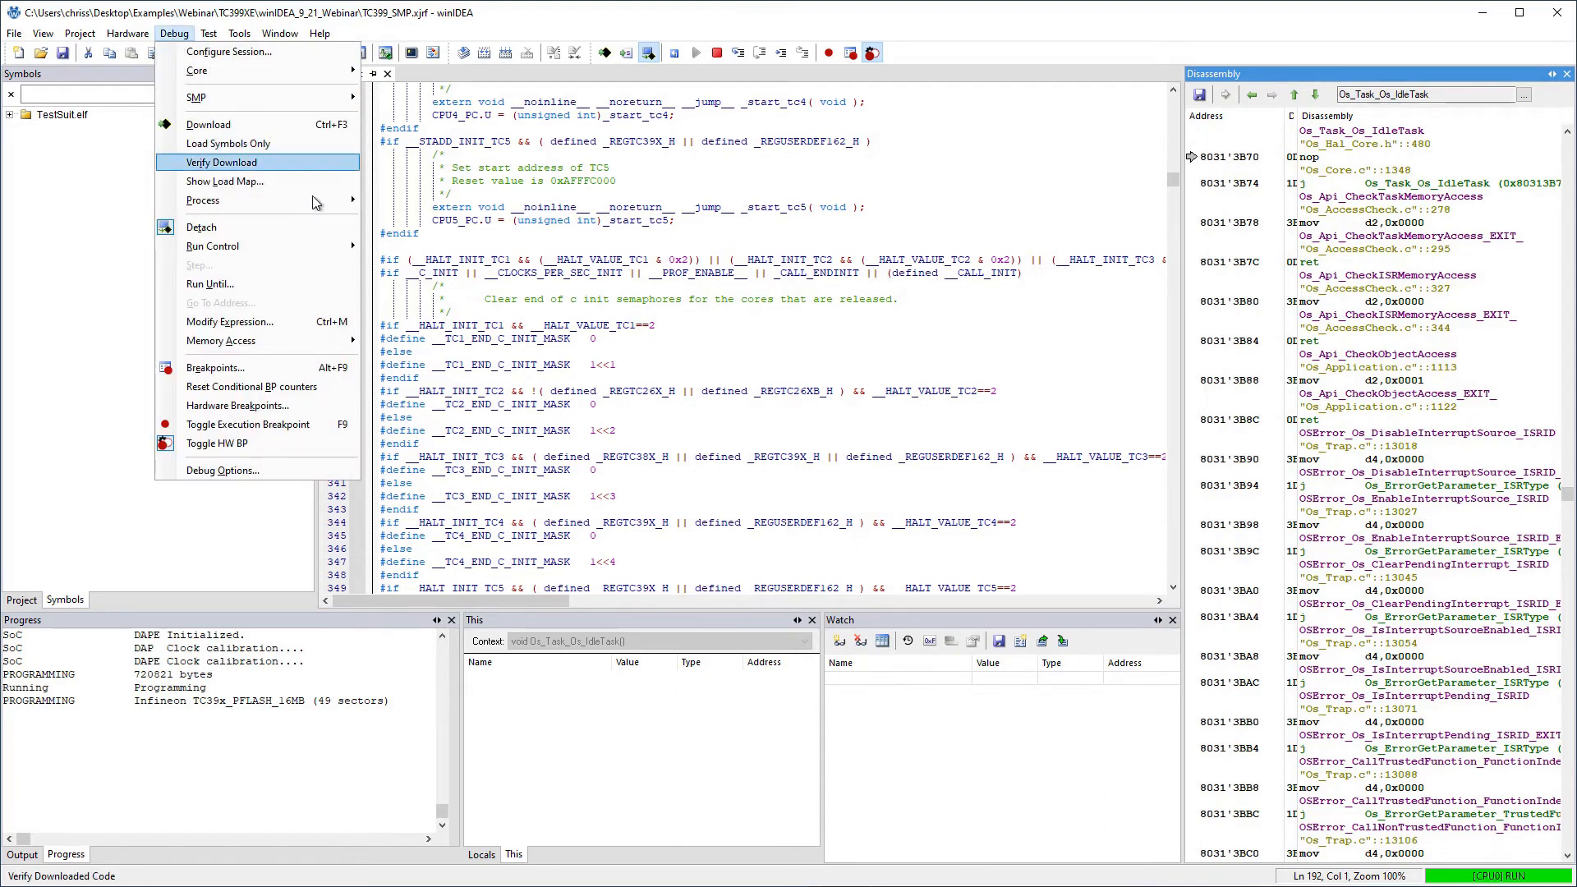
mouse_move(312, 196)
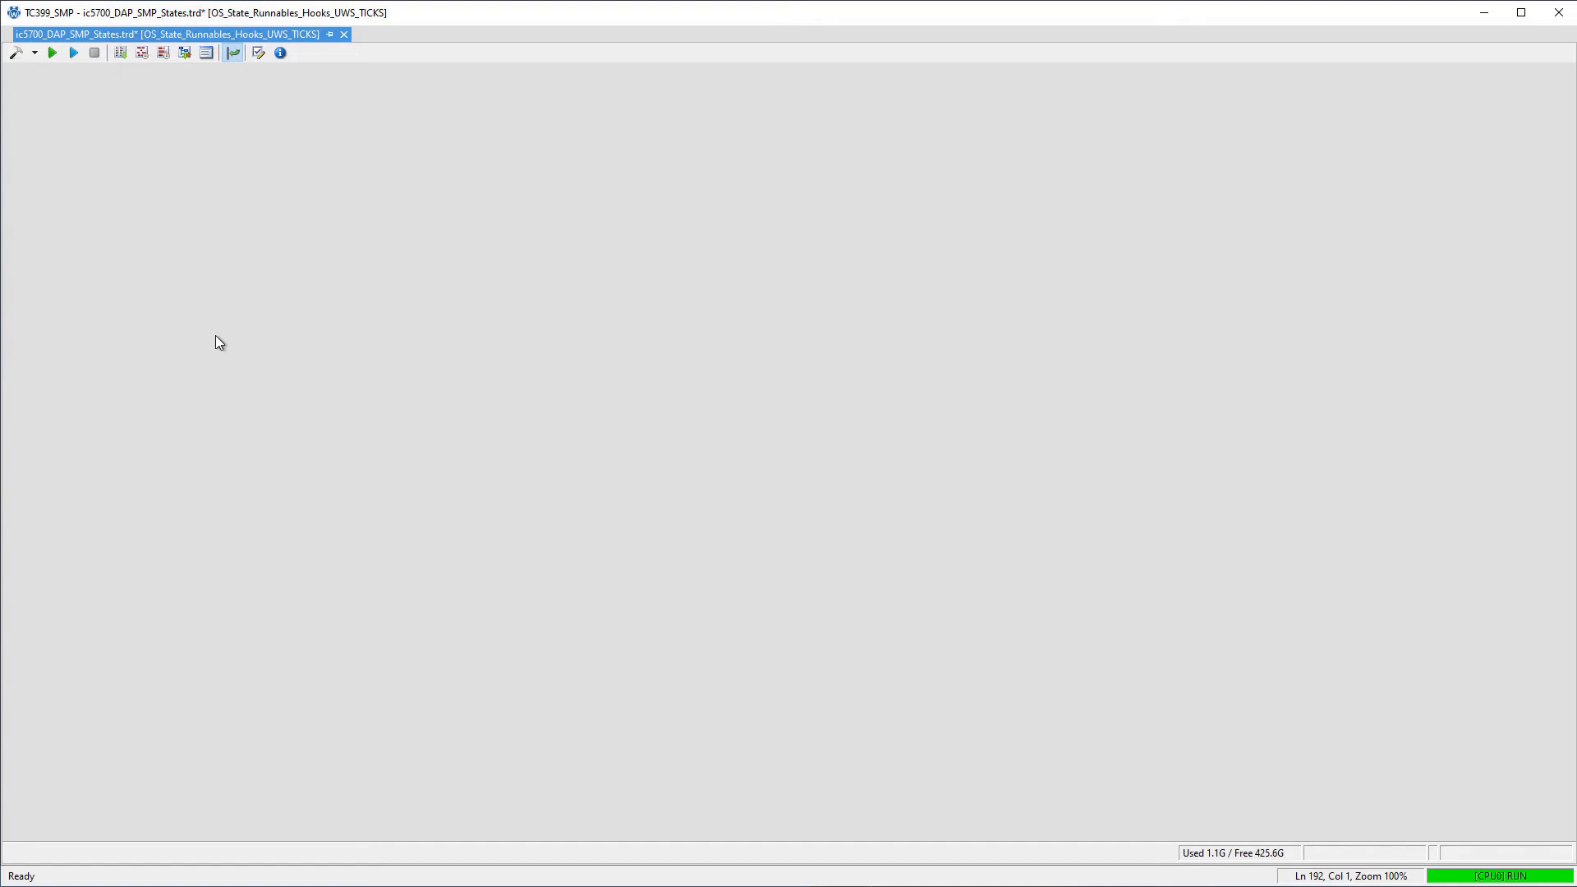
Check the analyzer's recorder options, manual trigger configuration and AppAllCores OS object profiling settings, and accept them.
left_click(19, 52)
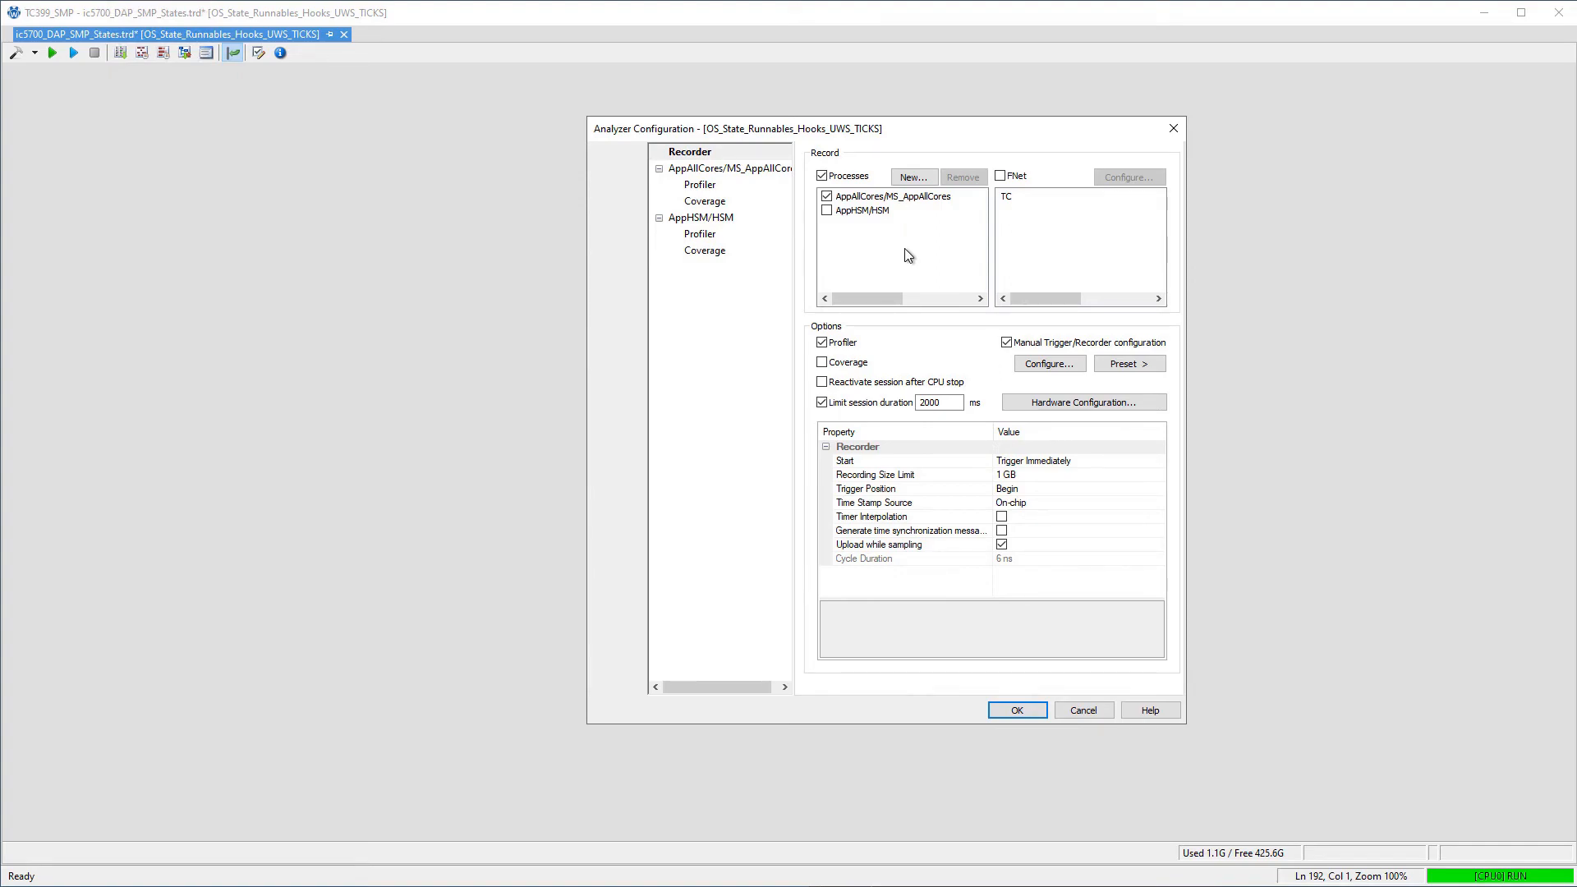
left_click(1056, 368)
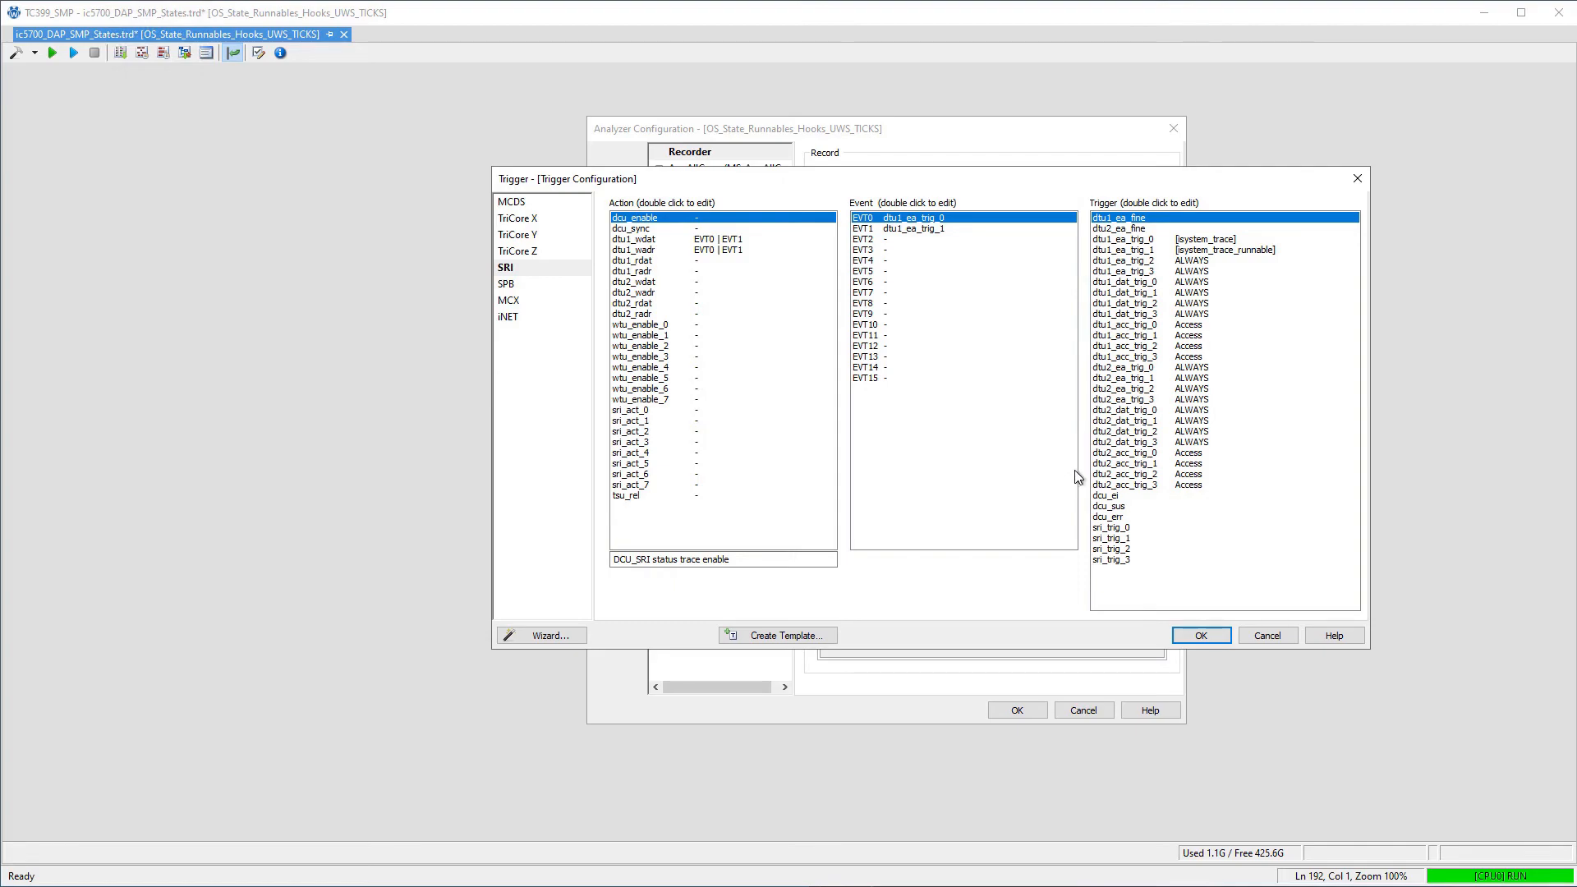
left_click(1200, 636)
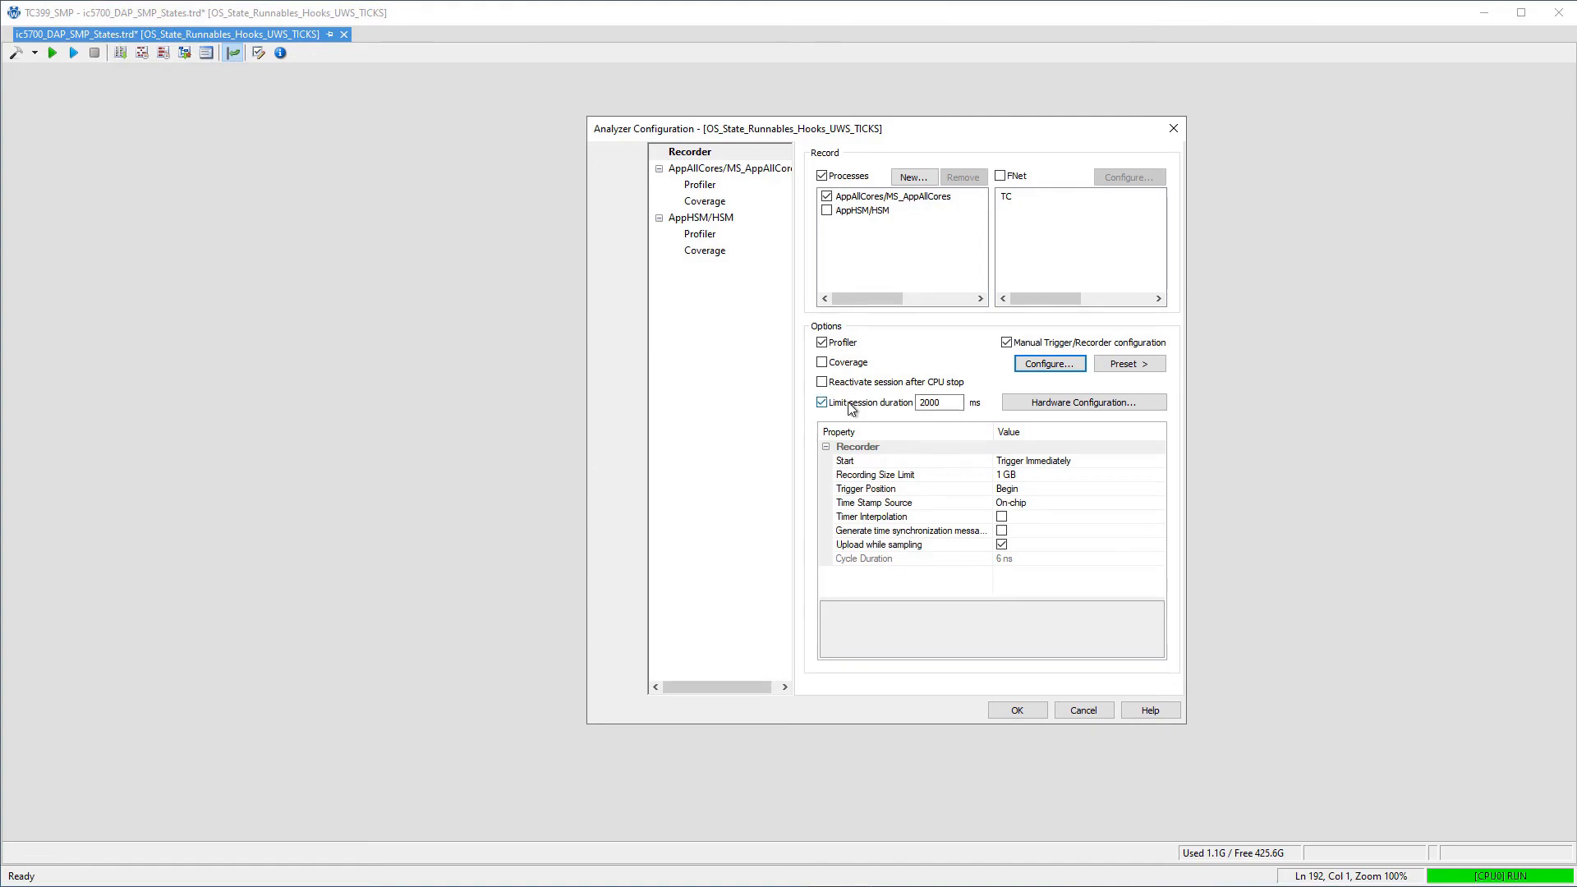
left_click(700, 185)
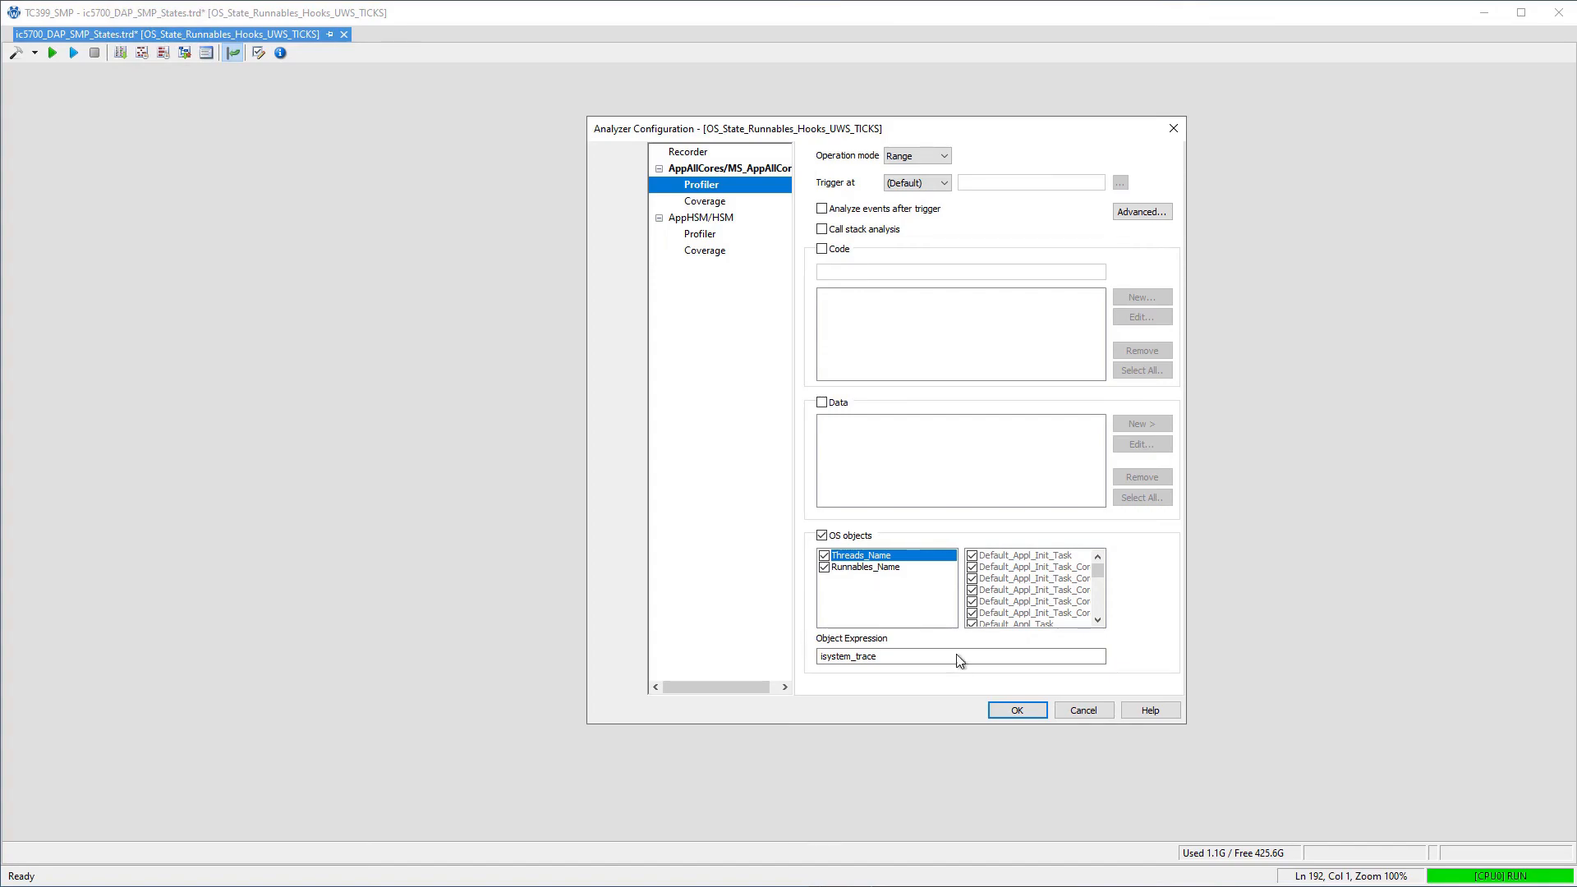
left_click(1022, 712)
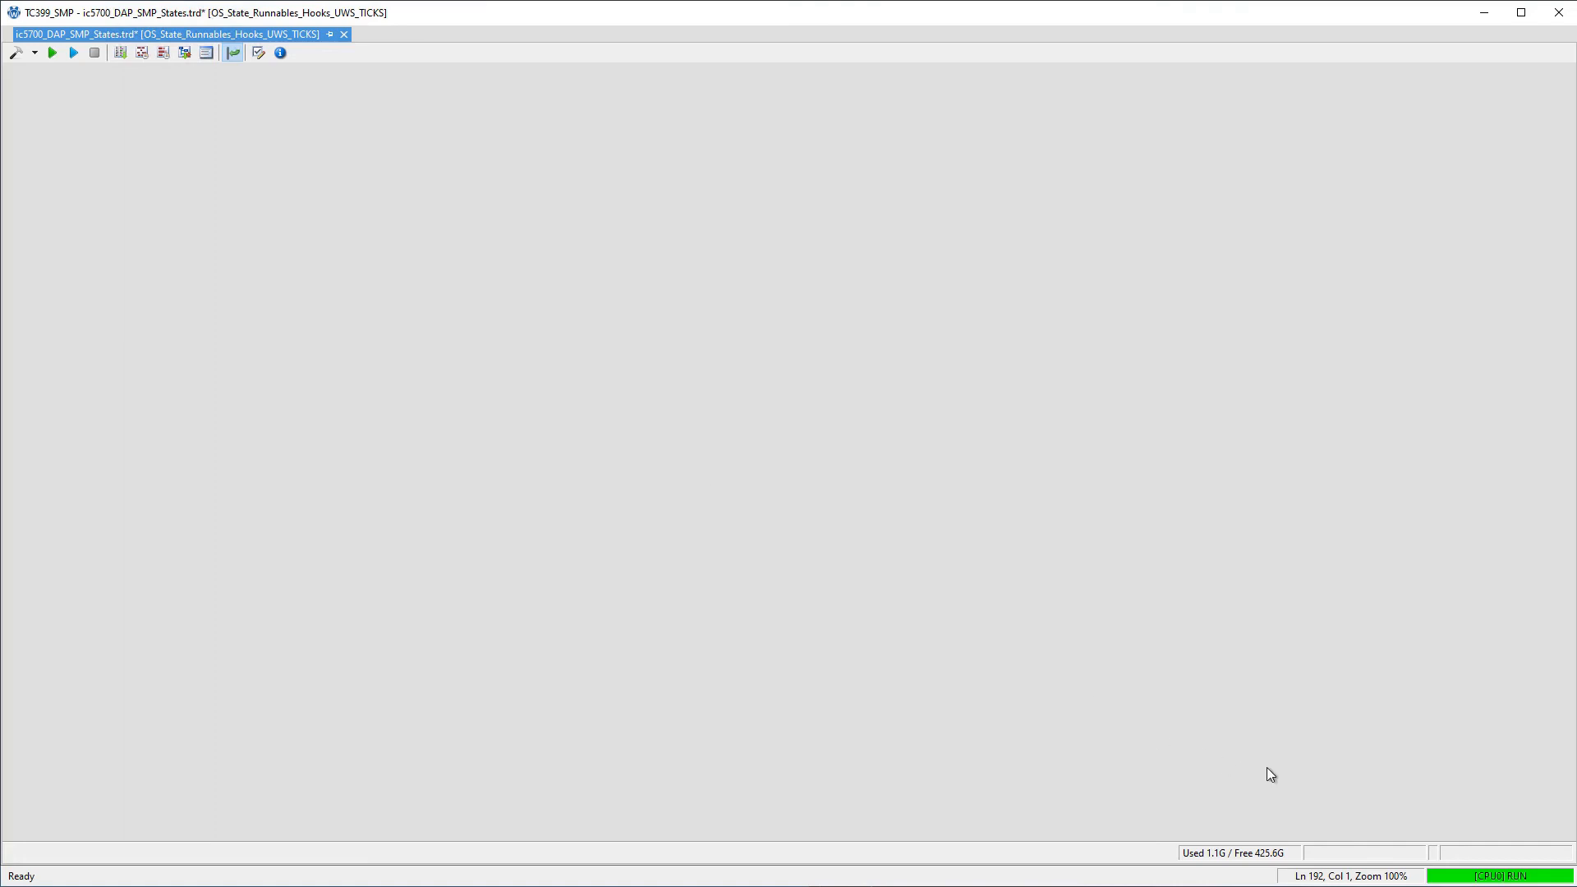
Record a profiler session of the running application and inspect its timeline in detail around 869 ms.
left_click(53, 53)
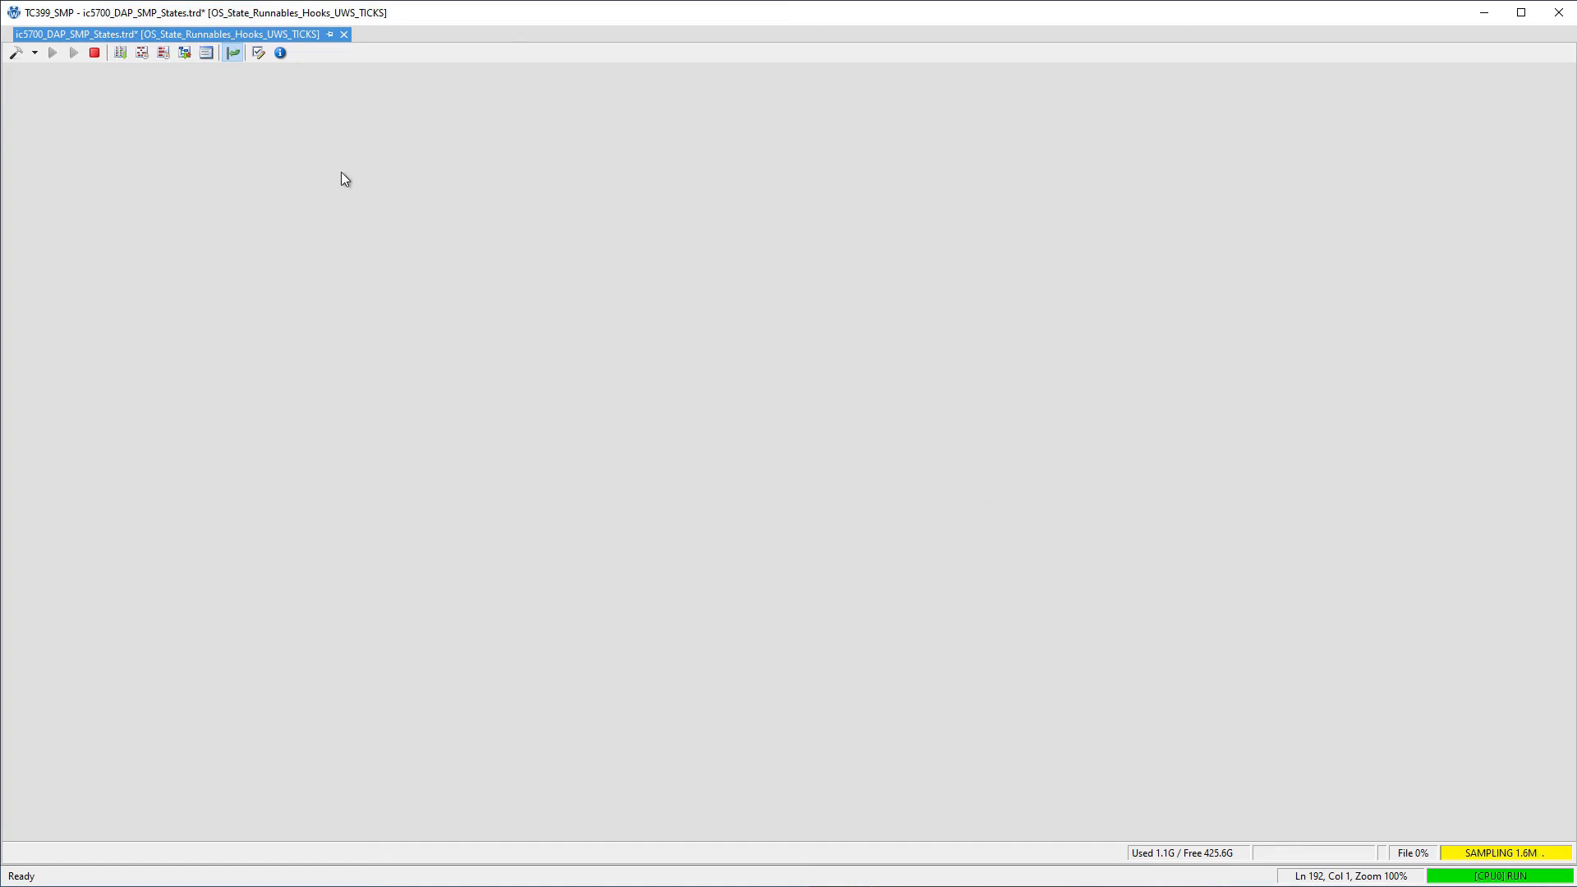
left_click(139, 52)
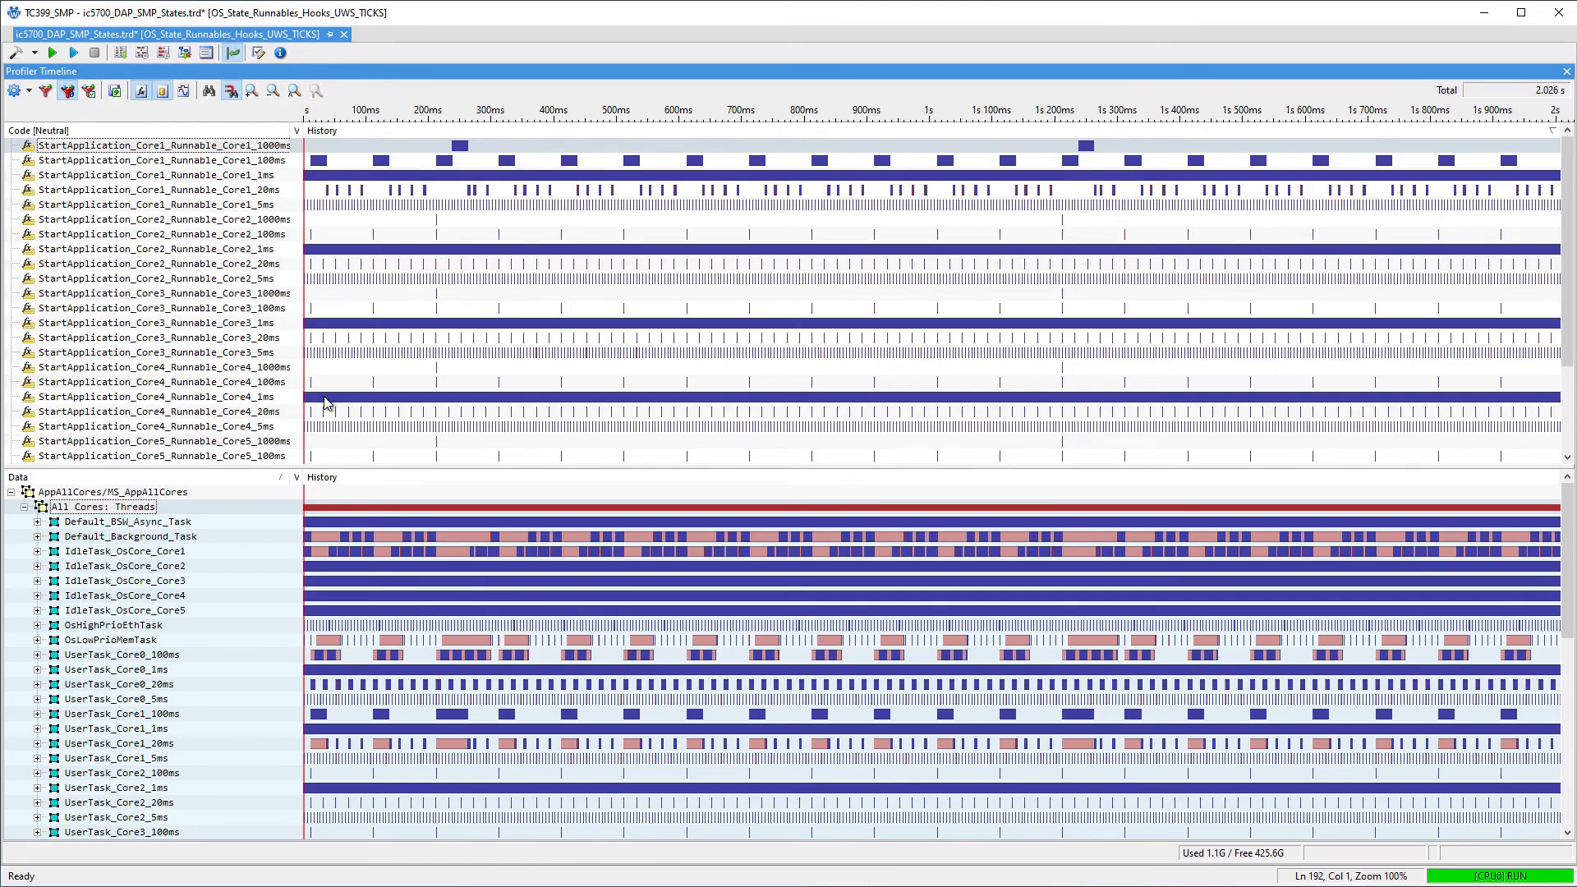
left_click(847, 377)
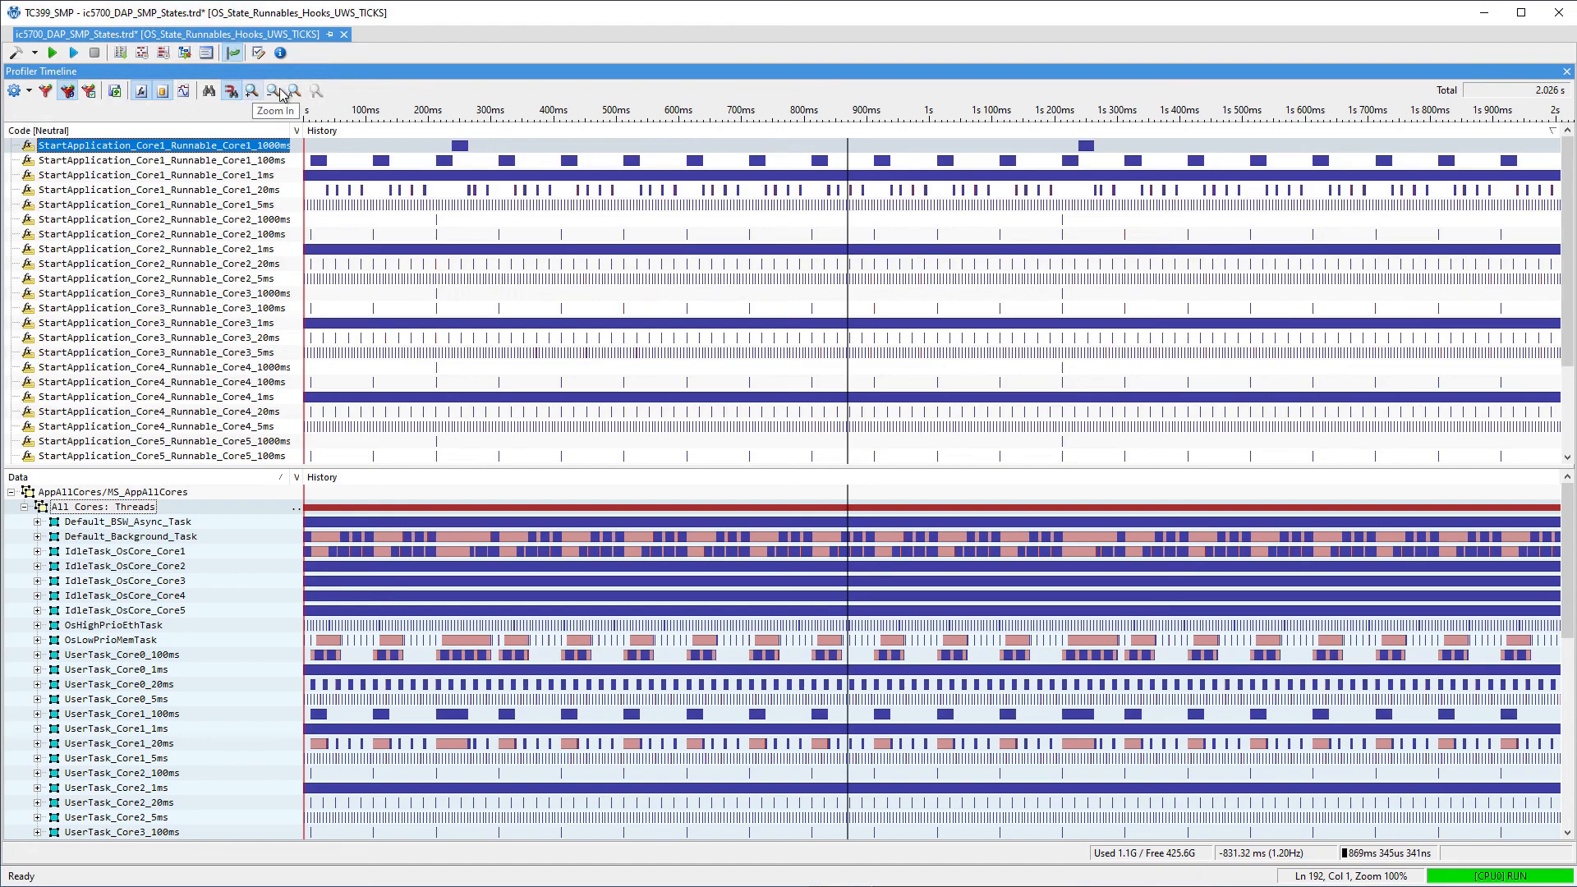
left_click(253, 92)
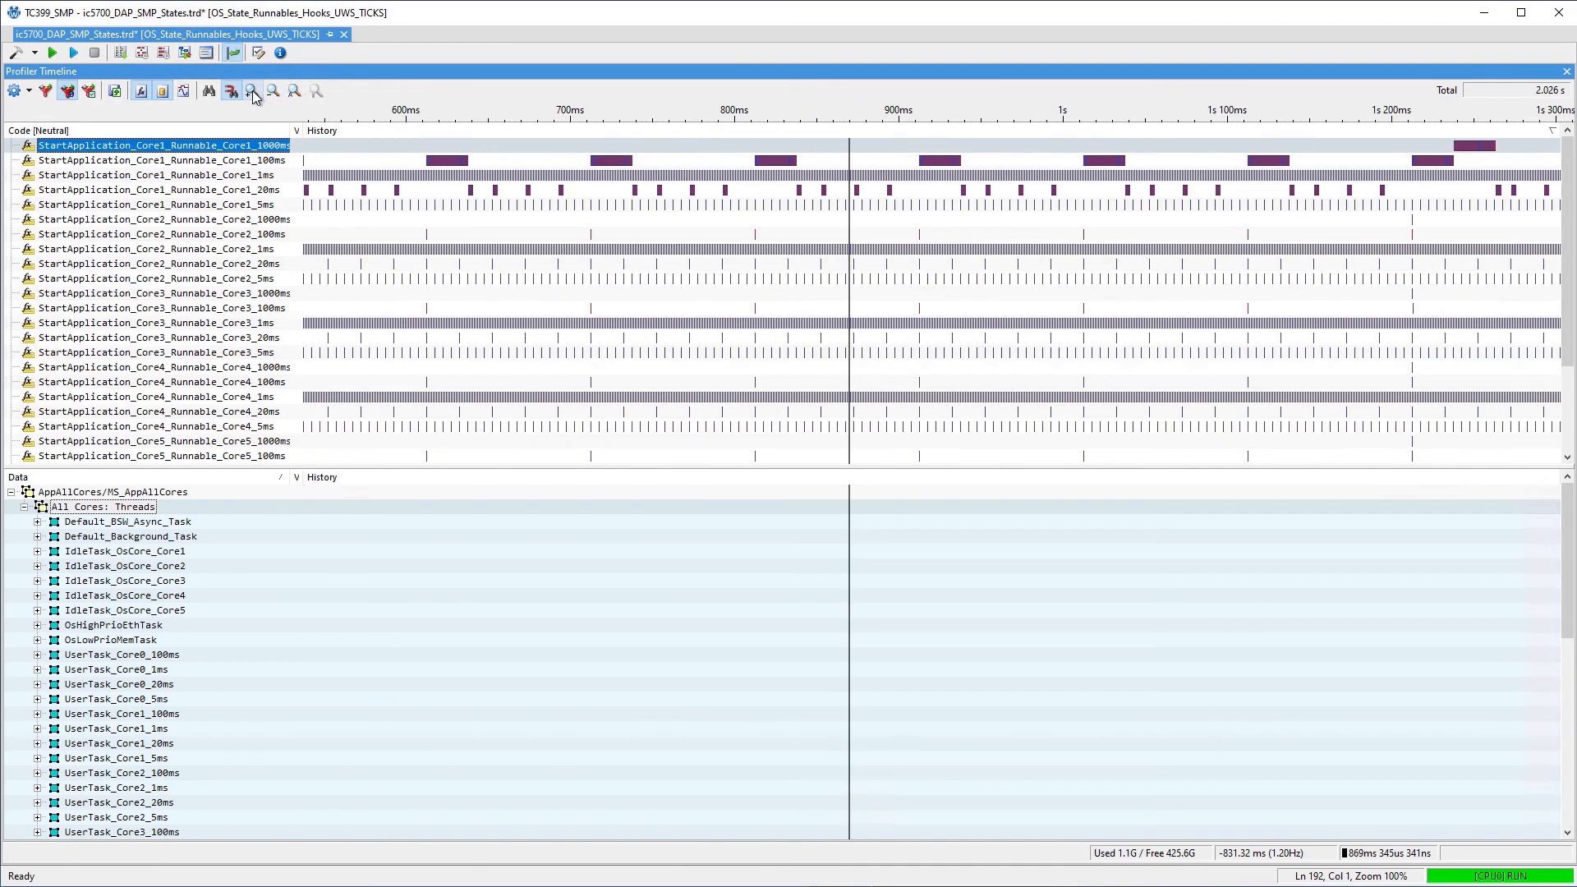
left_click(253, 92)
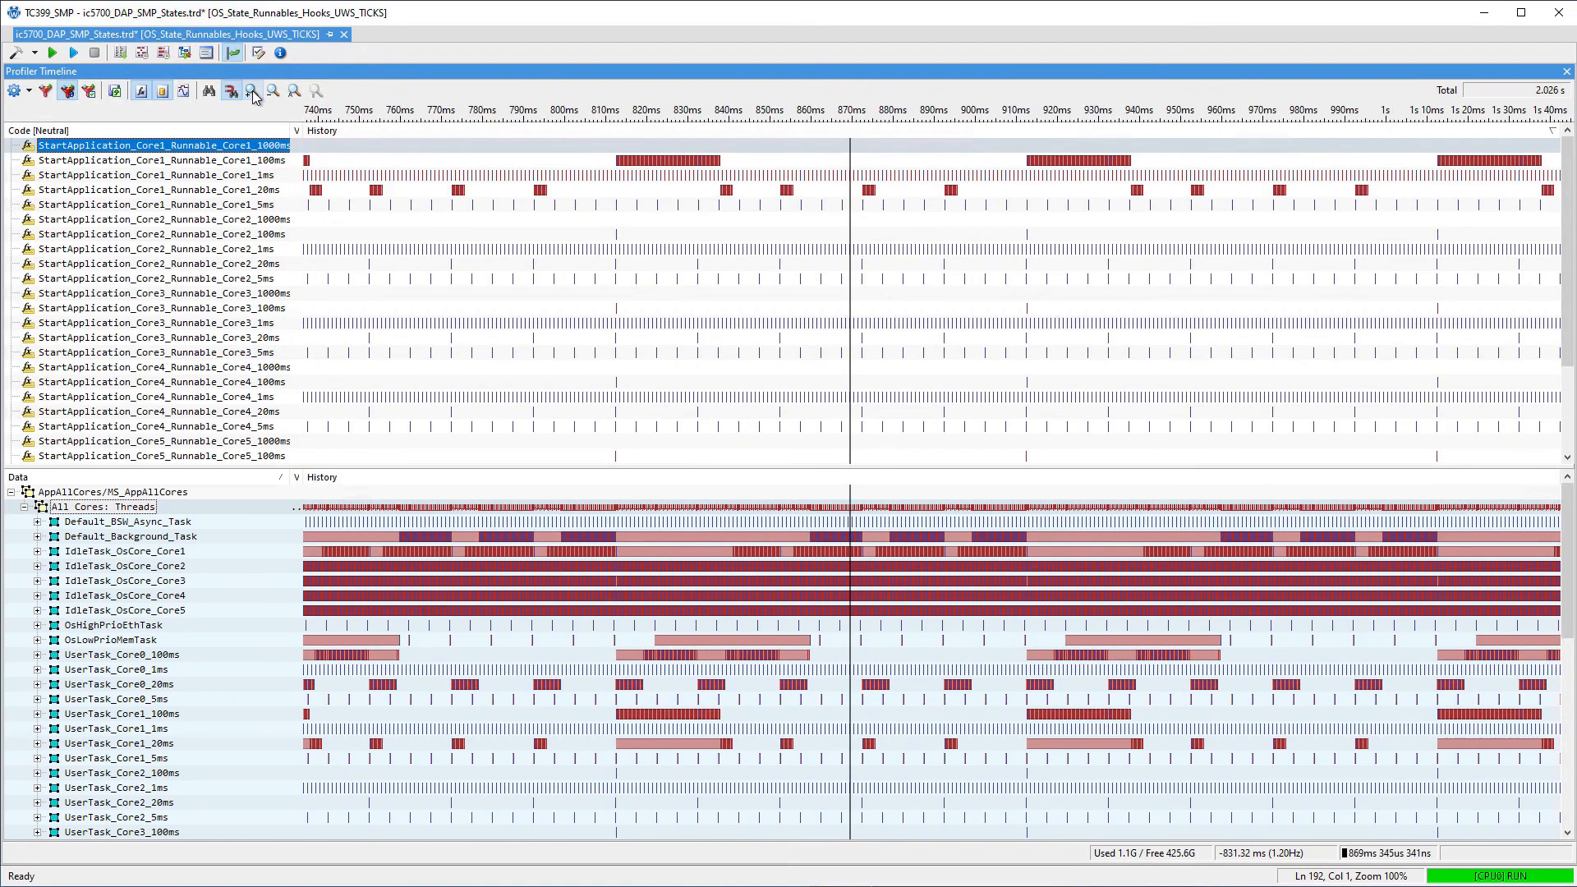
left_click(253, 92)
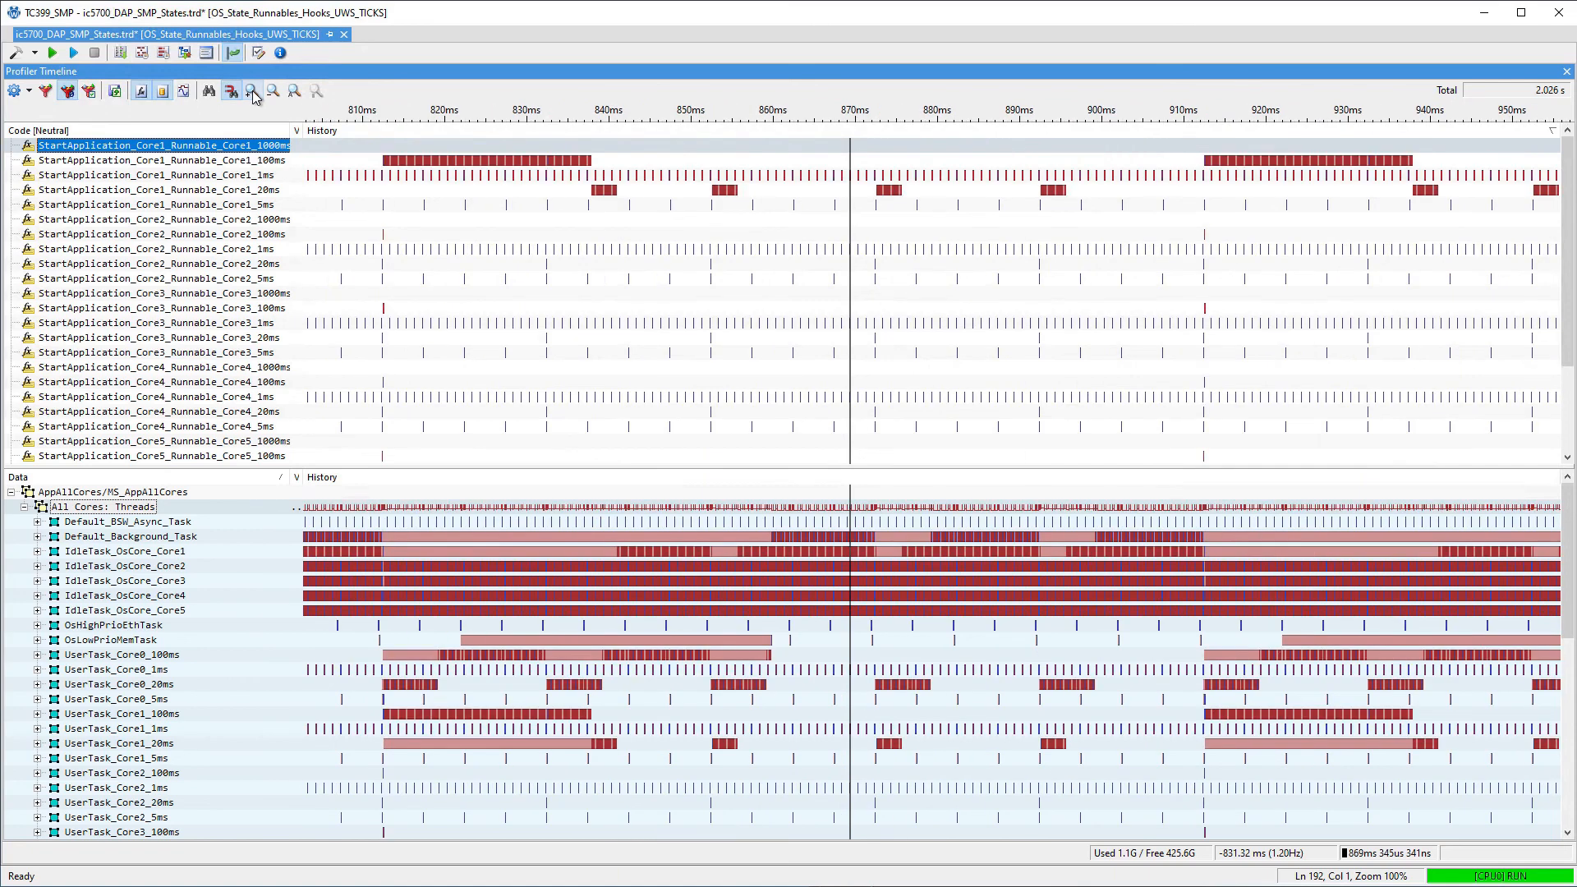
Examine the timing properties of the runnable StartApplication_Core4_Runnable_Core4_1000ms and close them.
left_click(170, 368, "ctrl")
right_click(170, 371)
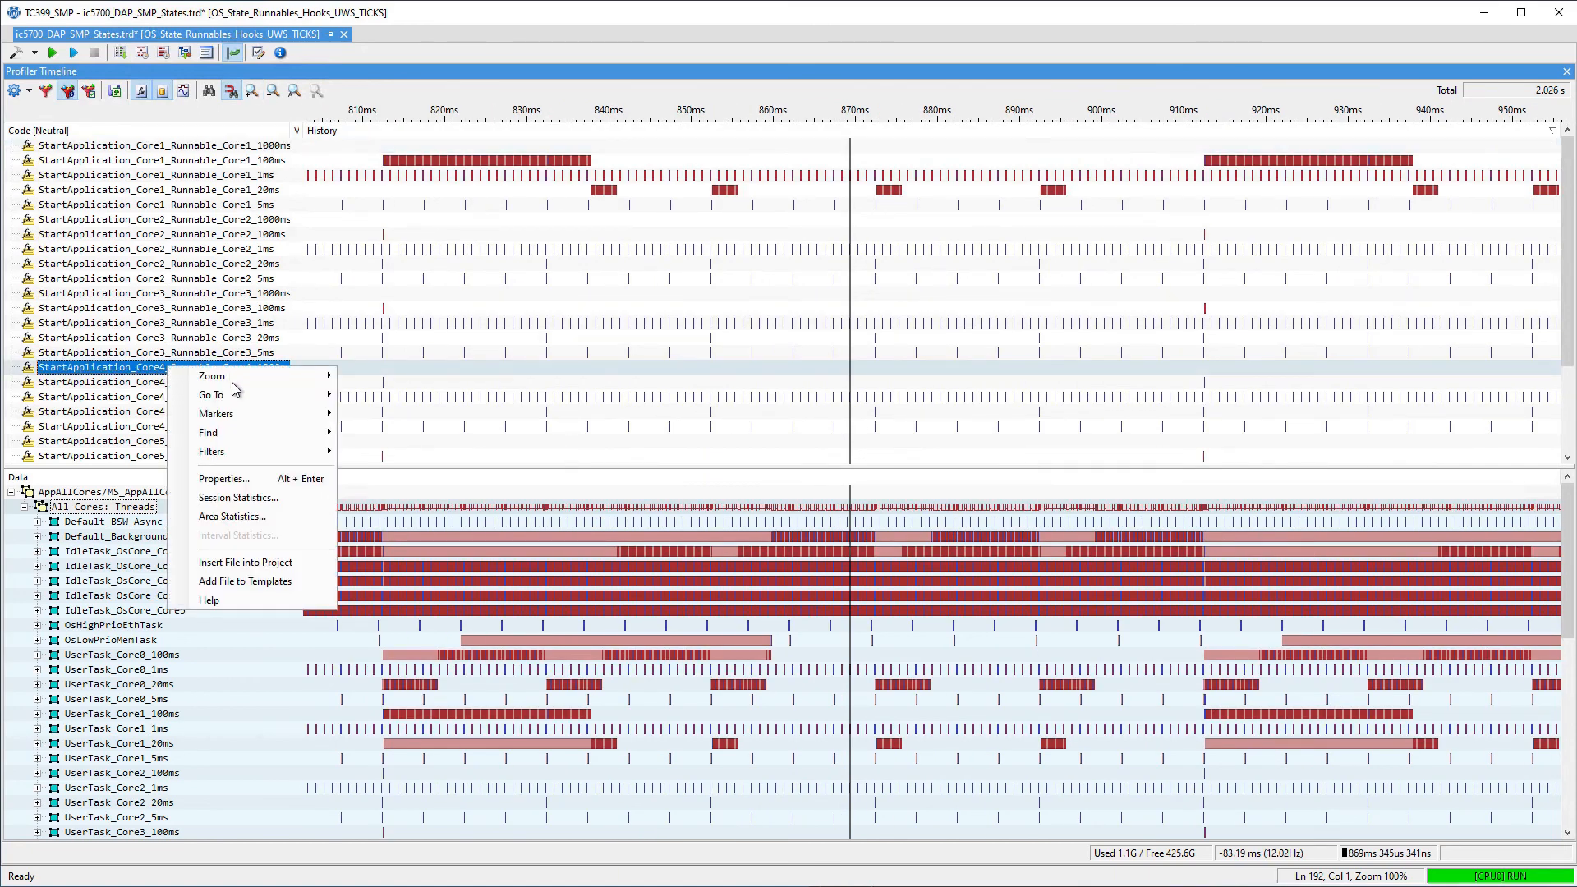
left_click(223, 479)
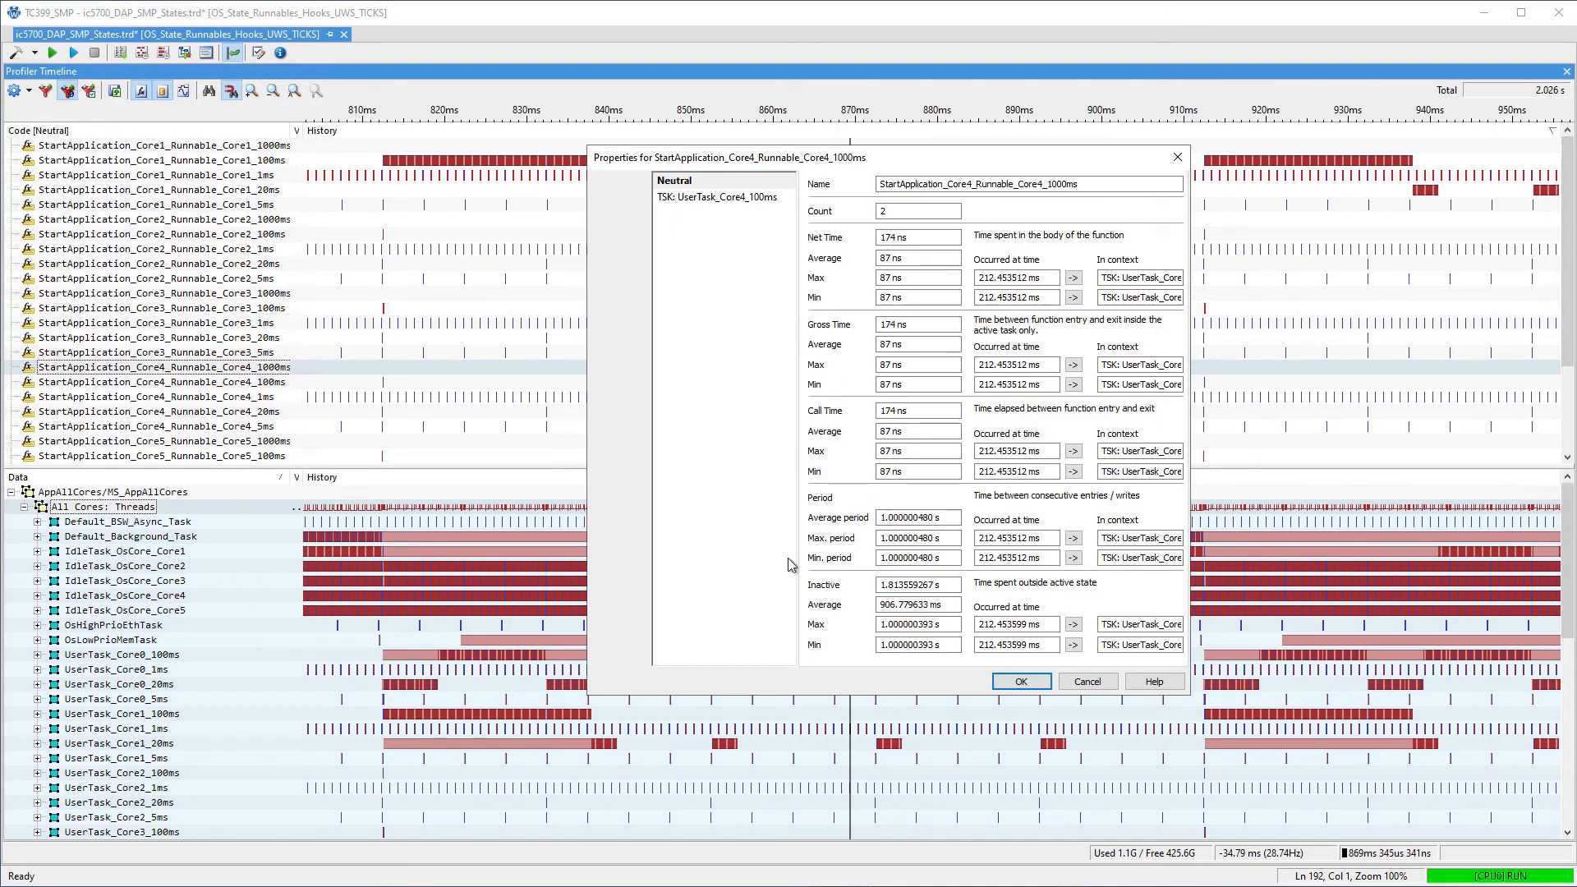
left_click(1087, 681)
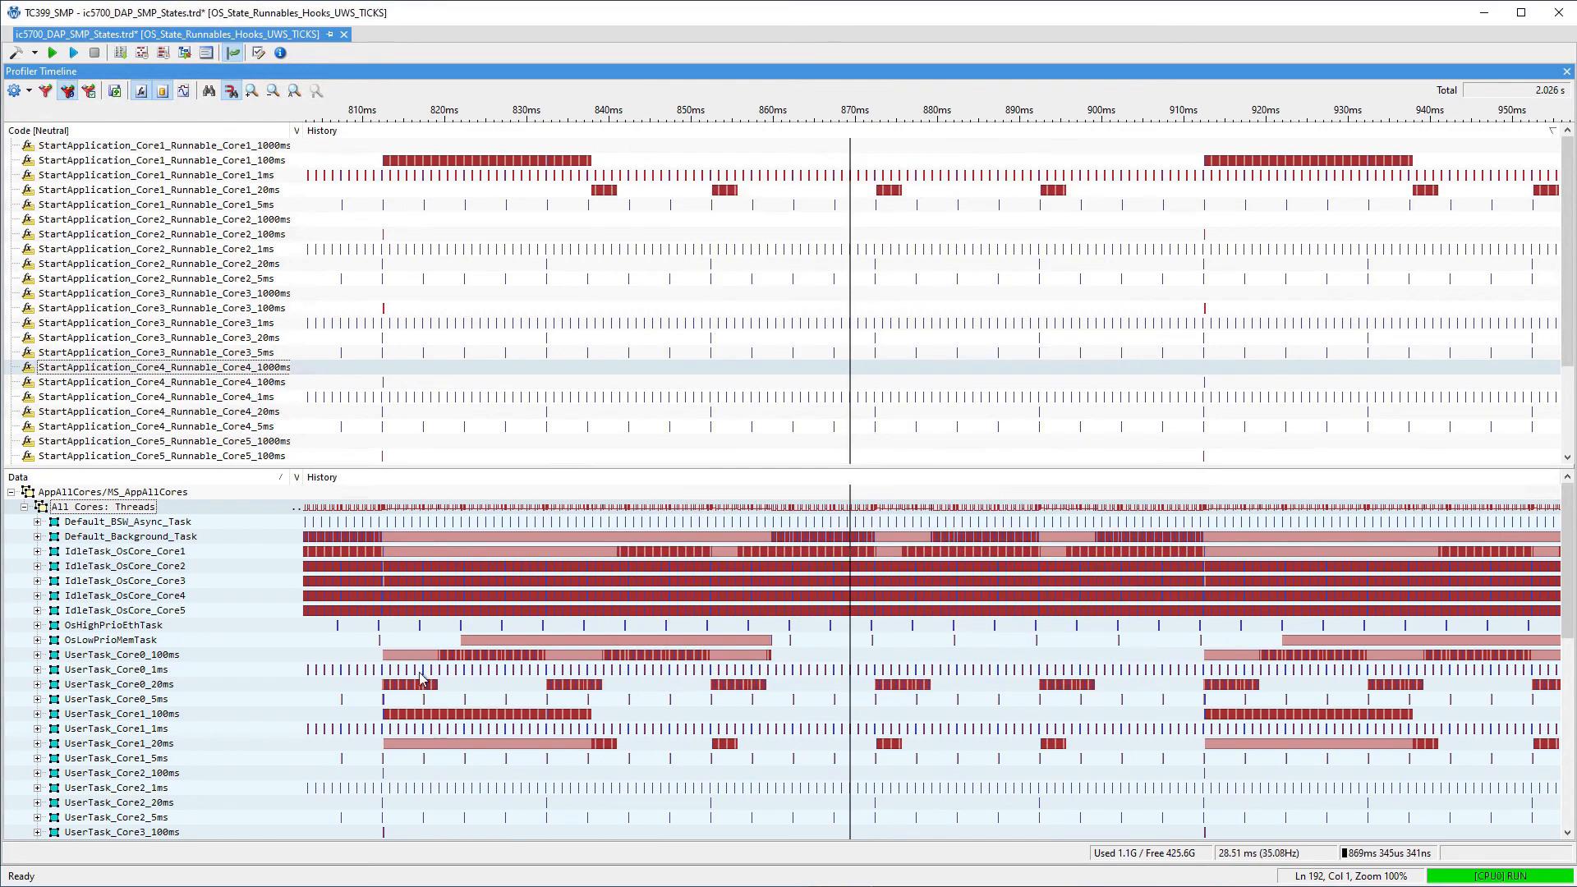
Examine the timing properties of the thread OsLowPrioMemTask and close them.
right_click(114, 641)
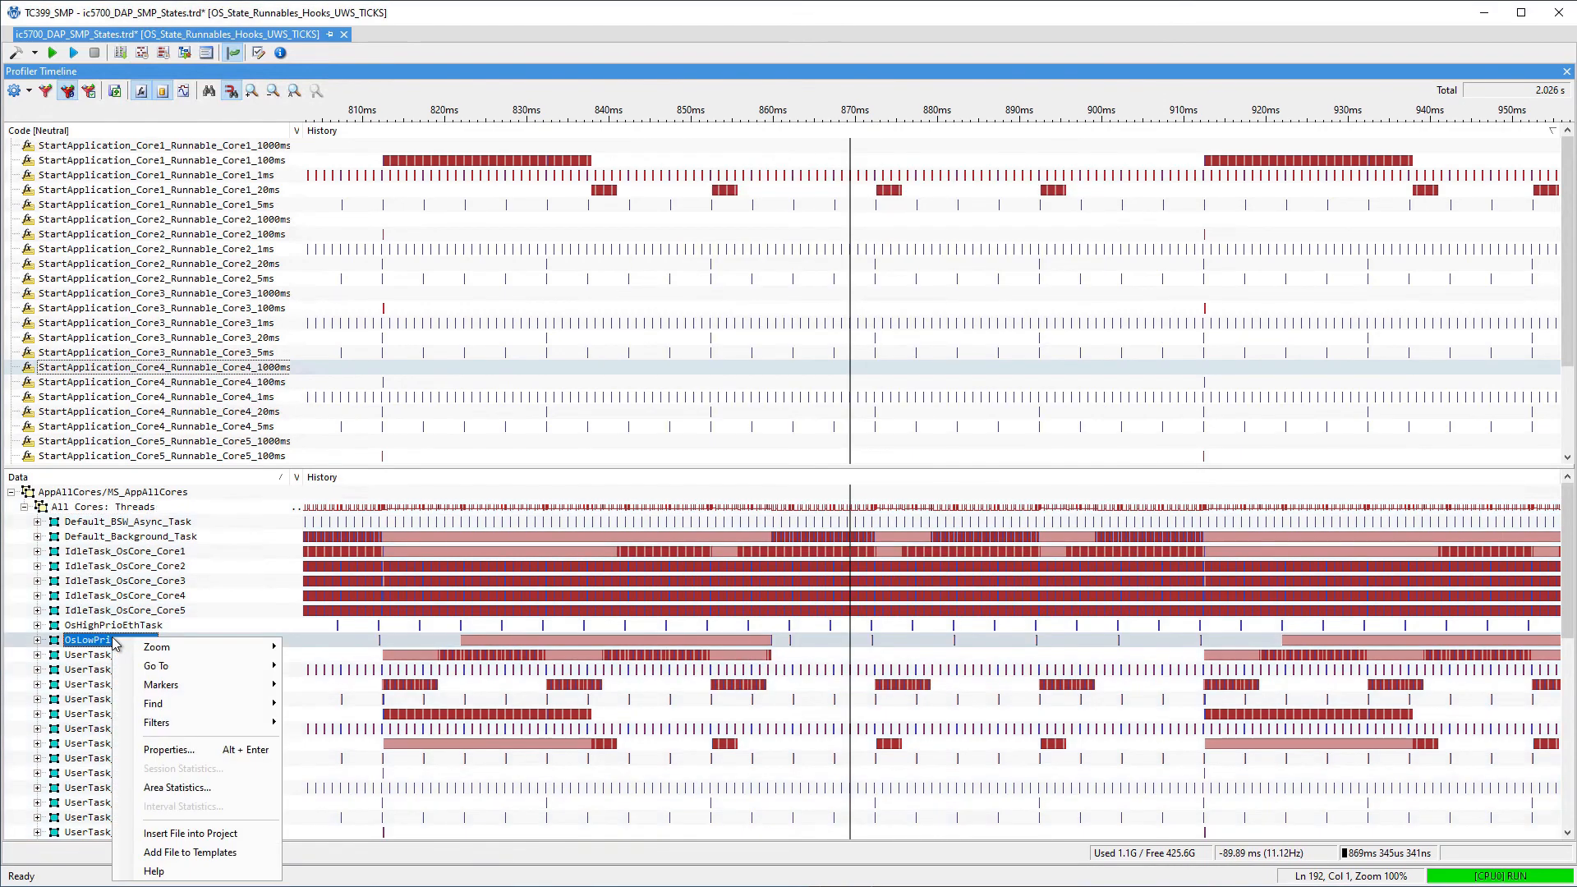
left_click(187, 750)
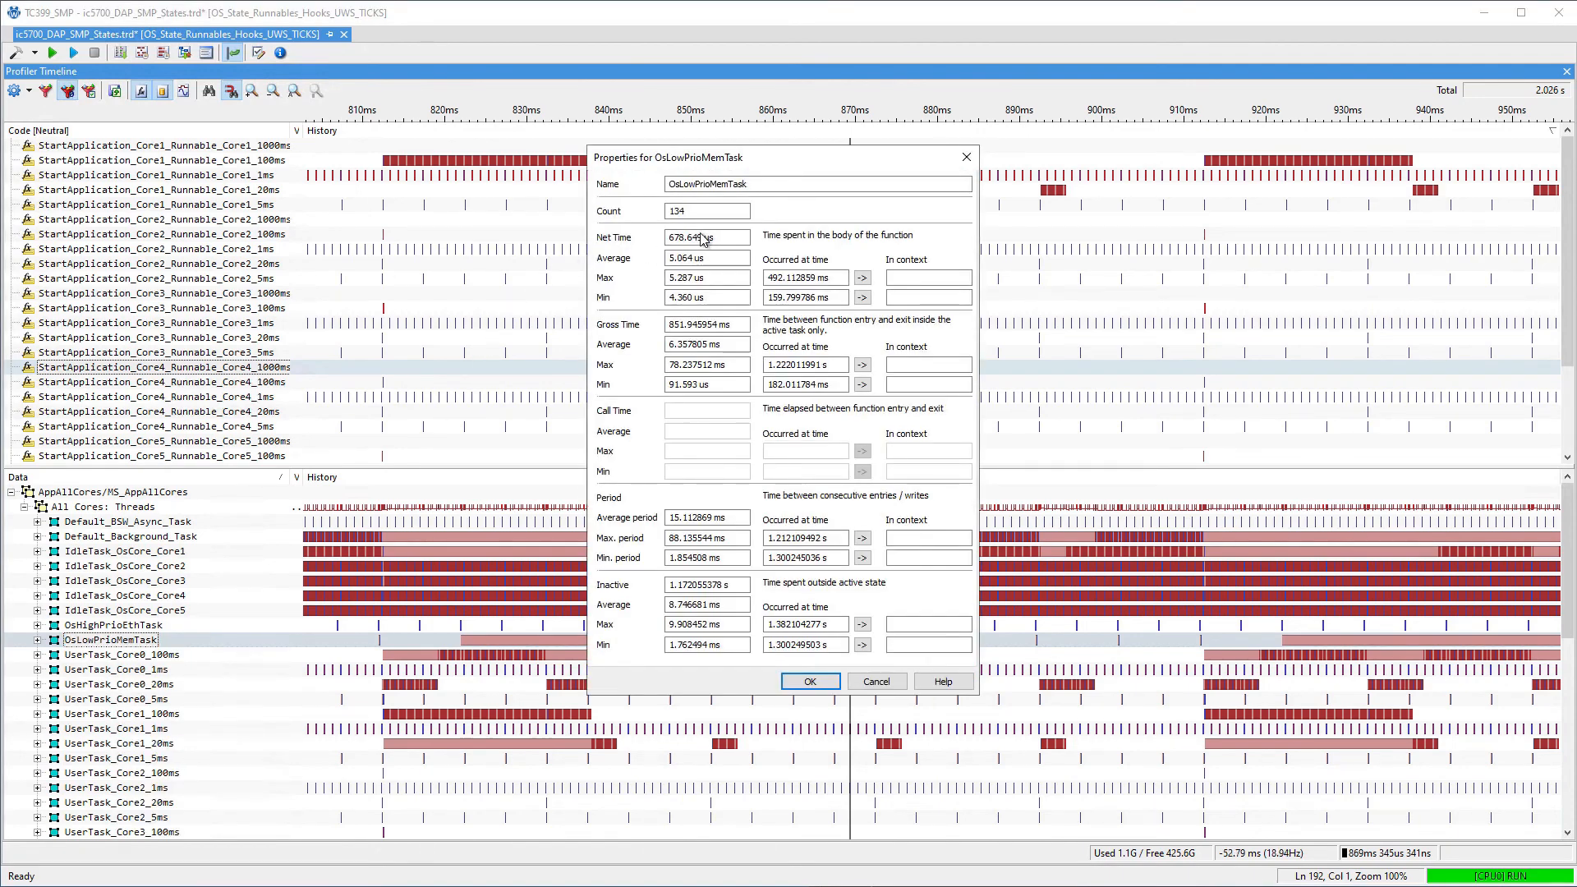
left_click(878, 683)
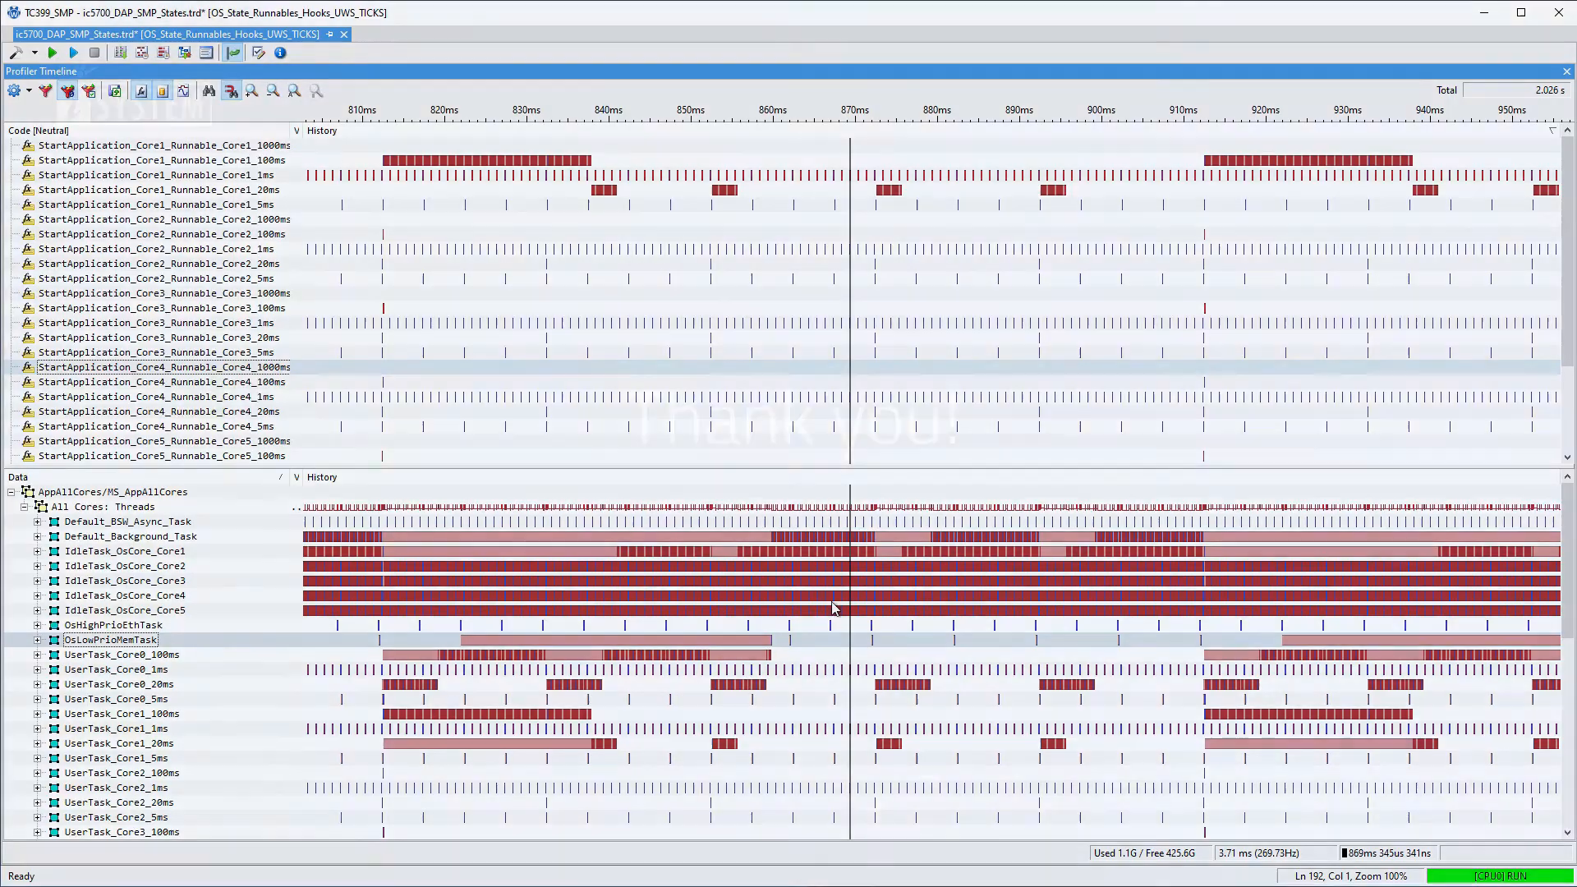